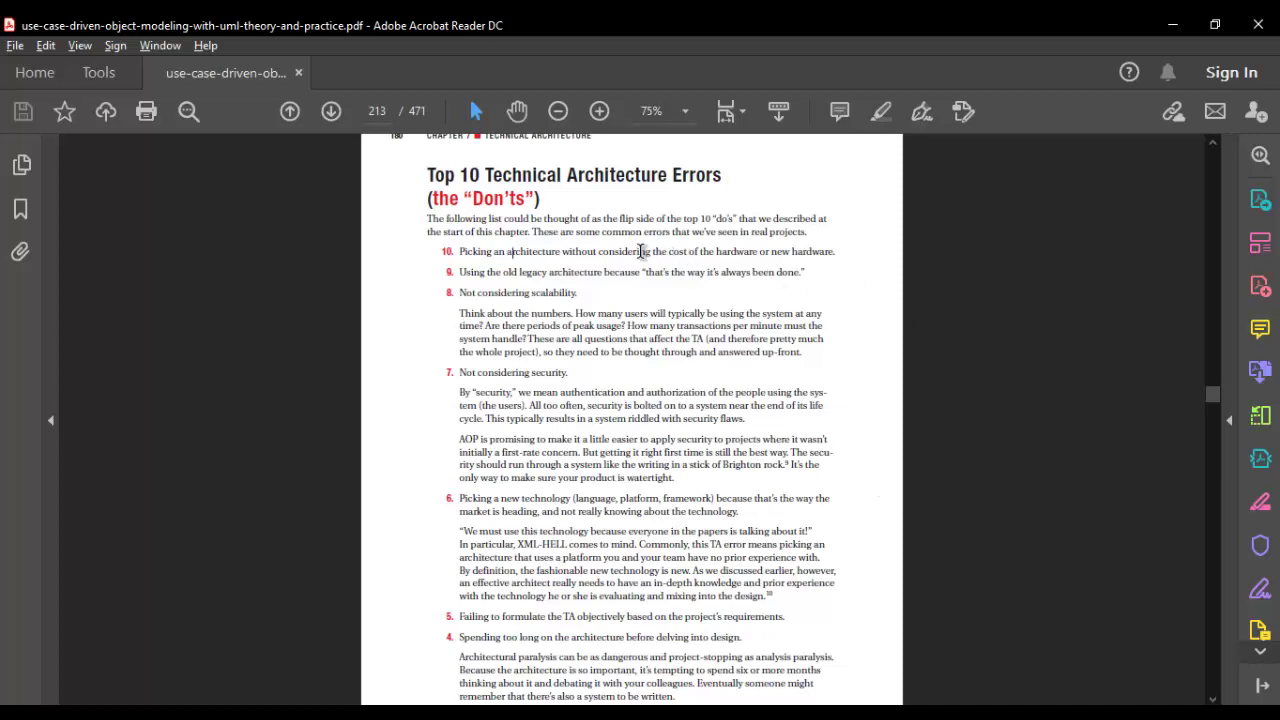
# - Review items 10 and 9 of the Top 10 Technical Architecture Errors, then return to the Figure 7-9 deployment diagram
pyautogui.doubleClick(678, 256)
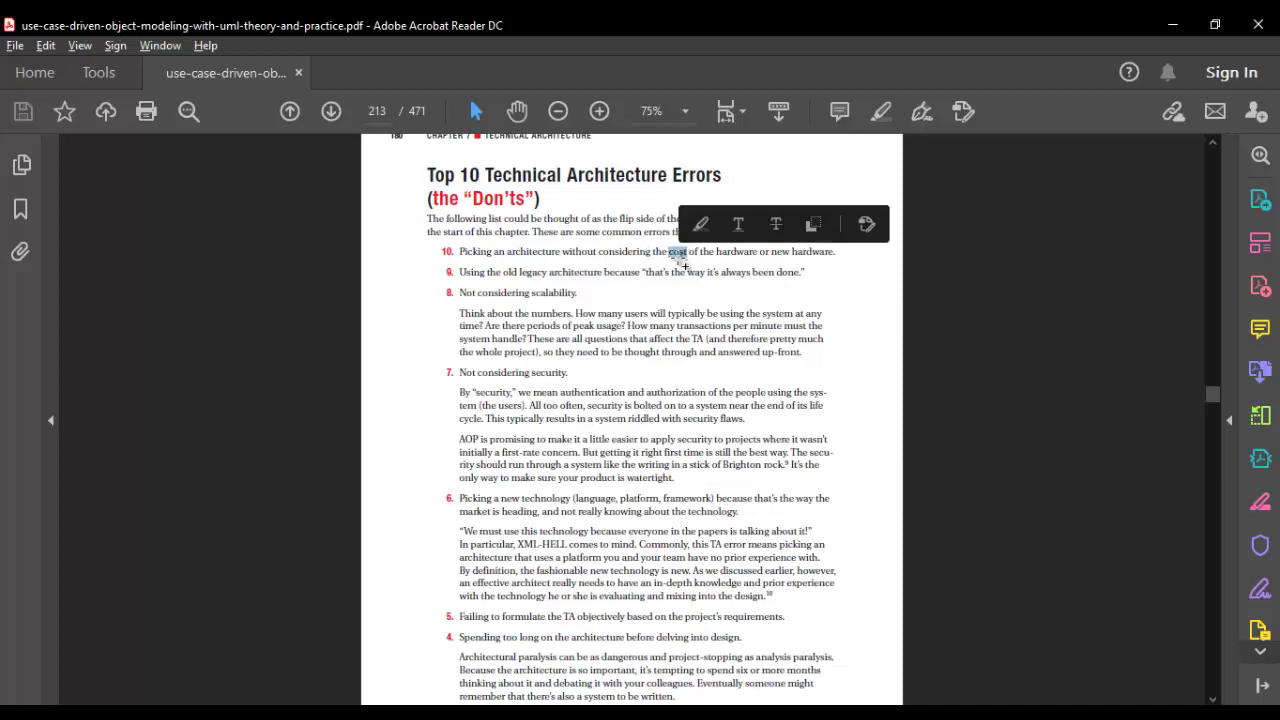
pyautogui.click(745, 255)
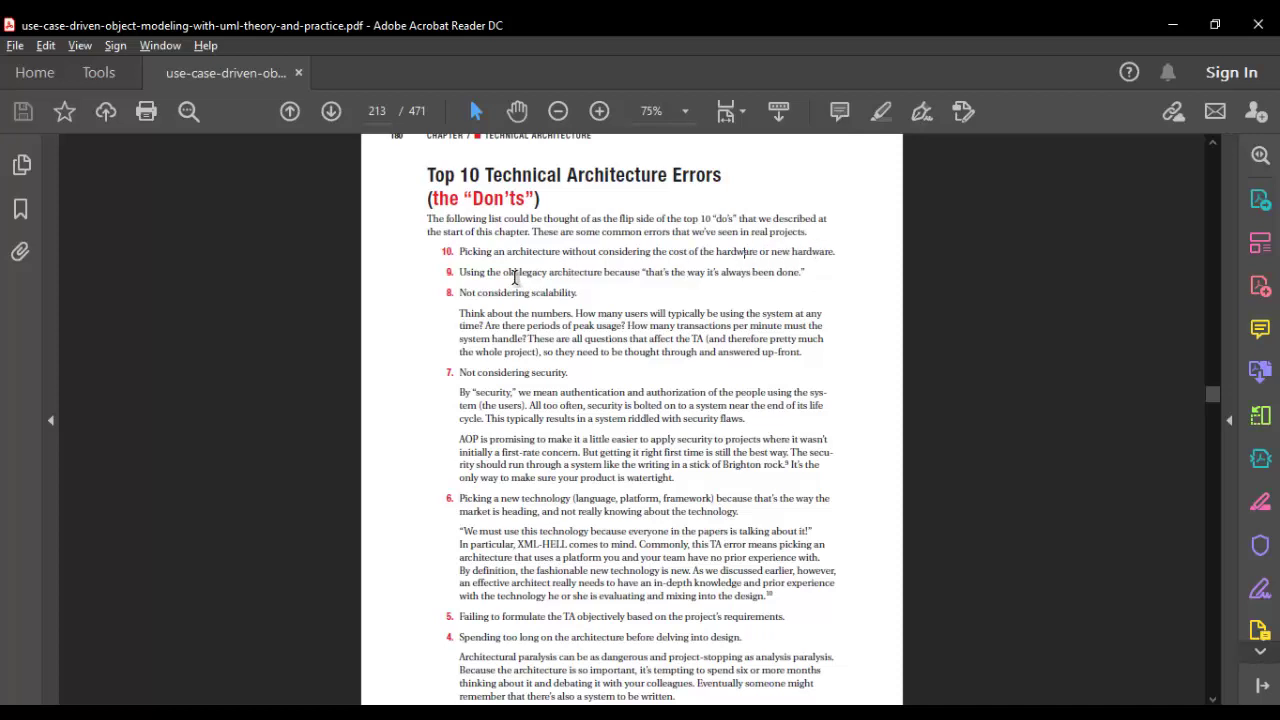
pyautogui.moveTo(460, 274); pyautogui.dragTo(615, 275)
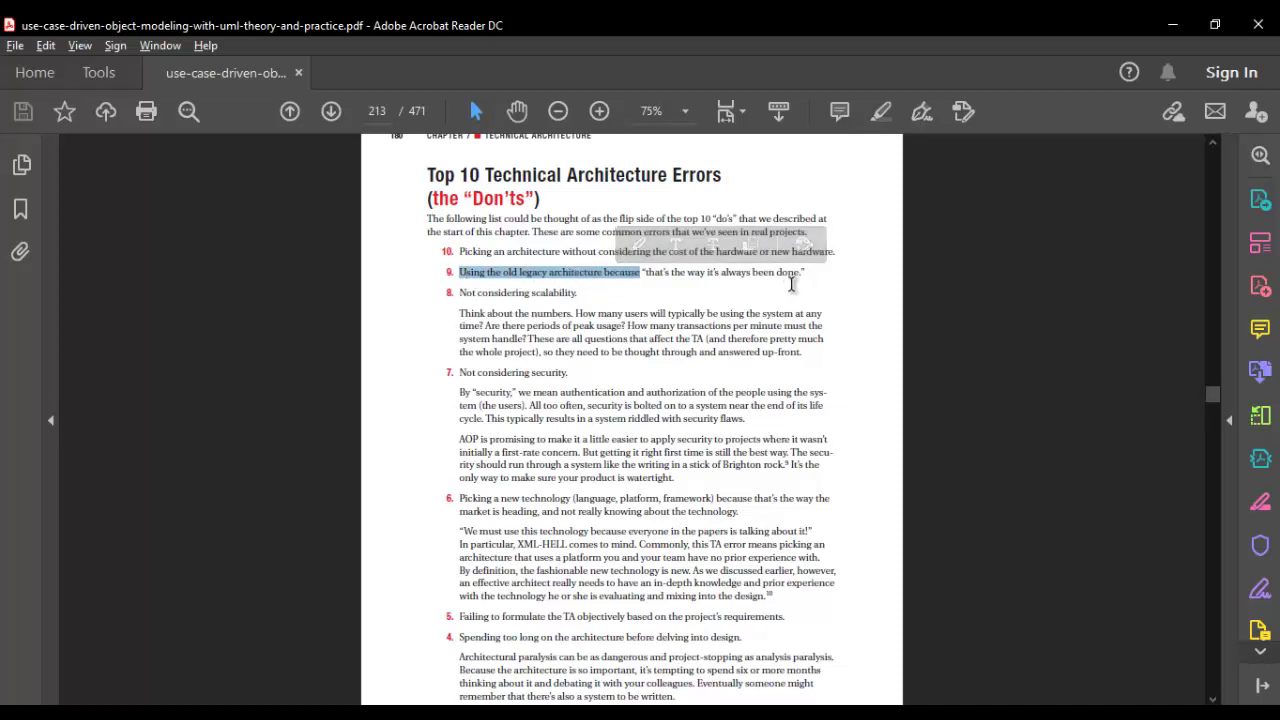
pyautogui.click(540, 273)
pyautogui.doubleClick(540, 273)
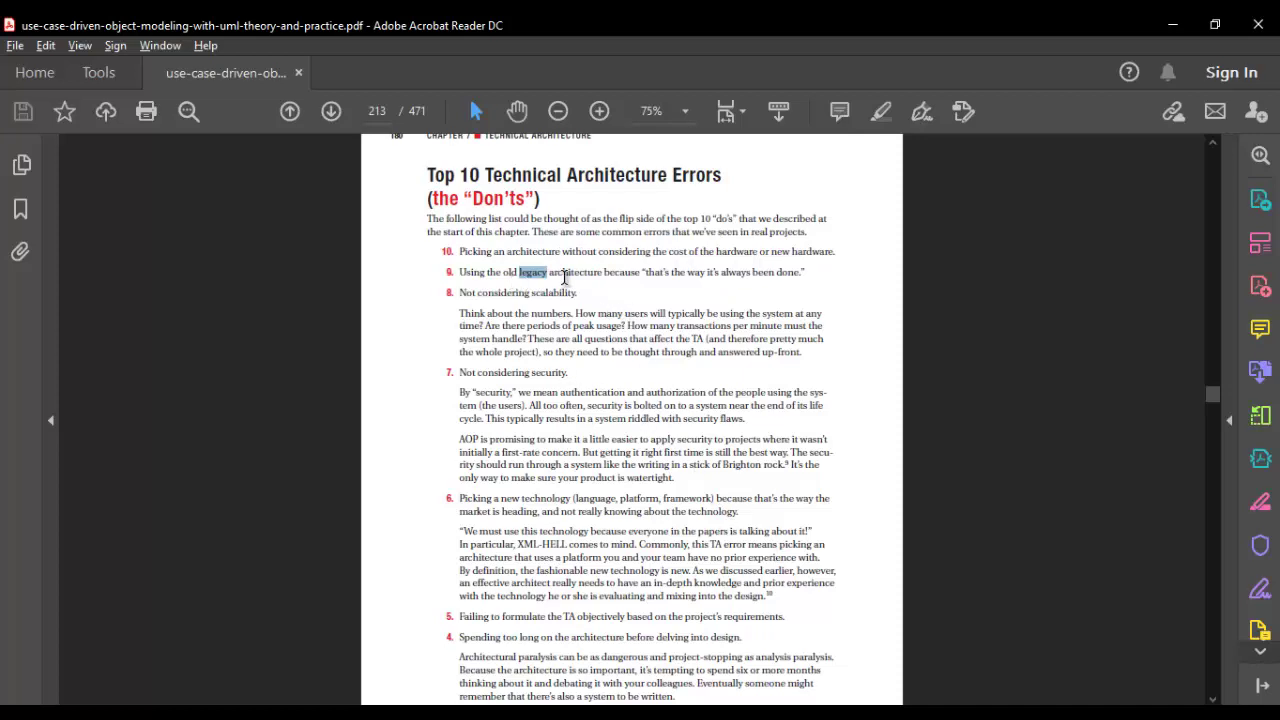
pyautogui.scroll(-10, 571, 380)
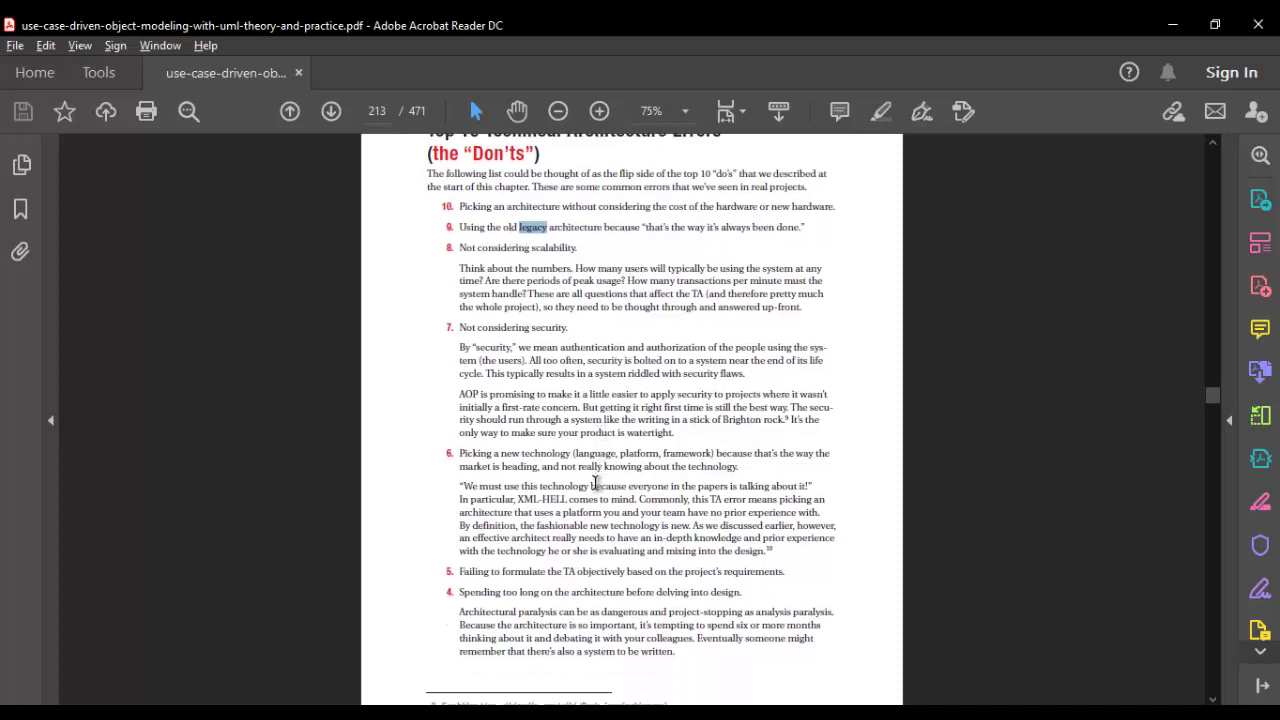
pyautogui.scroll(15, 530, 578)
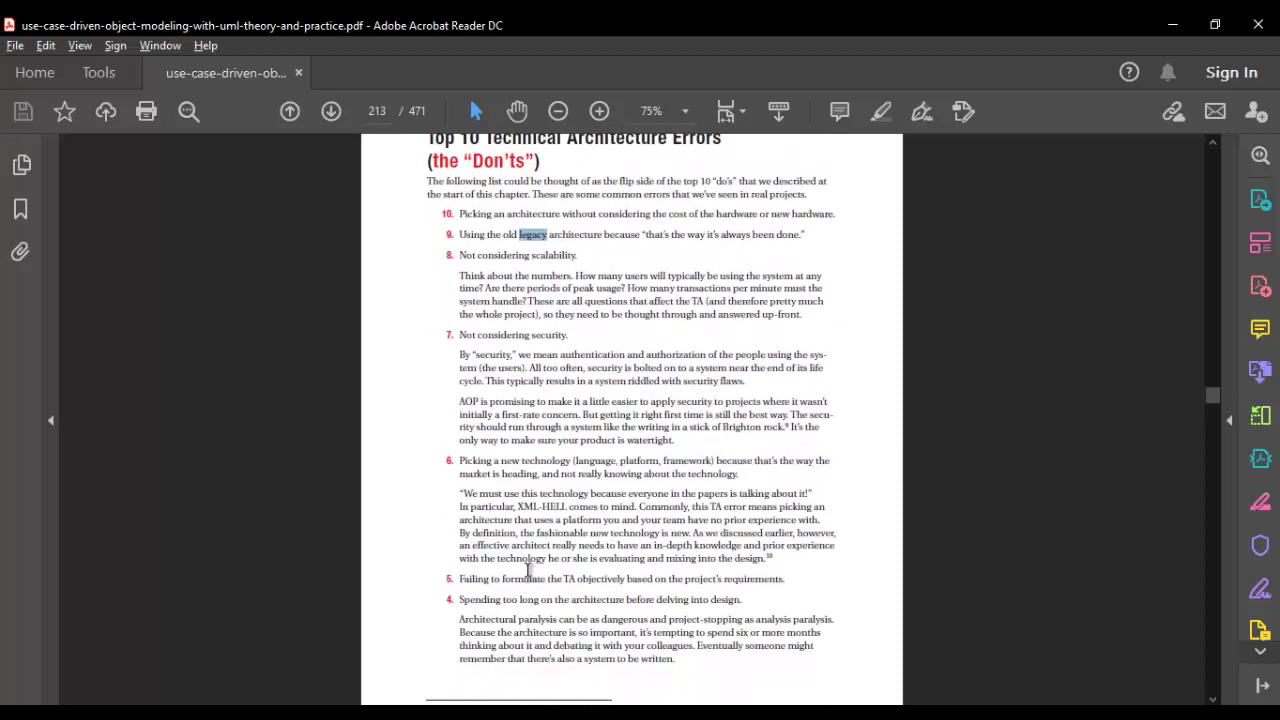
pyautogui.scroll(6, 527, 570)
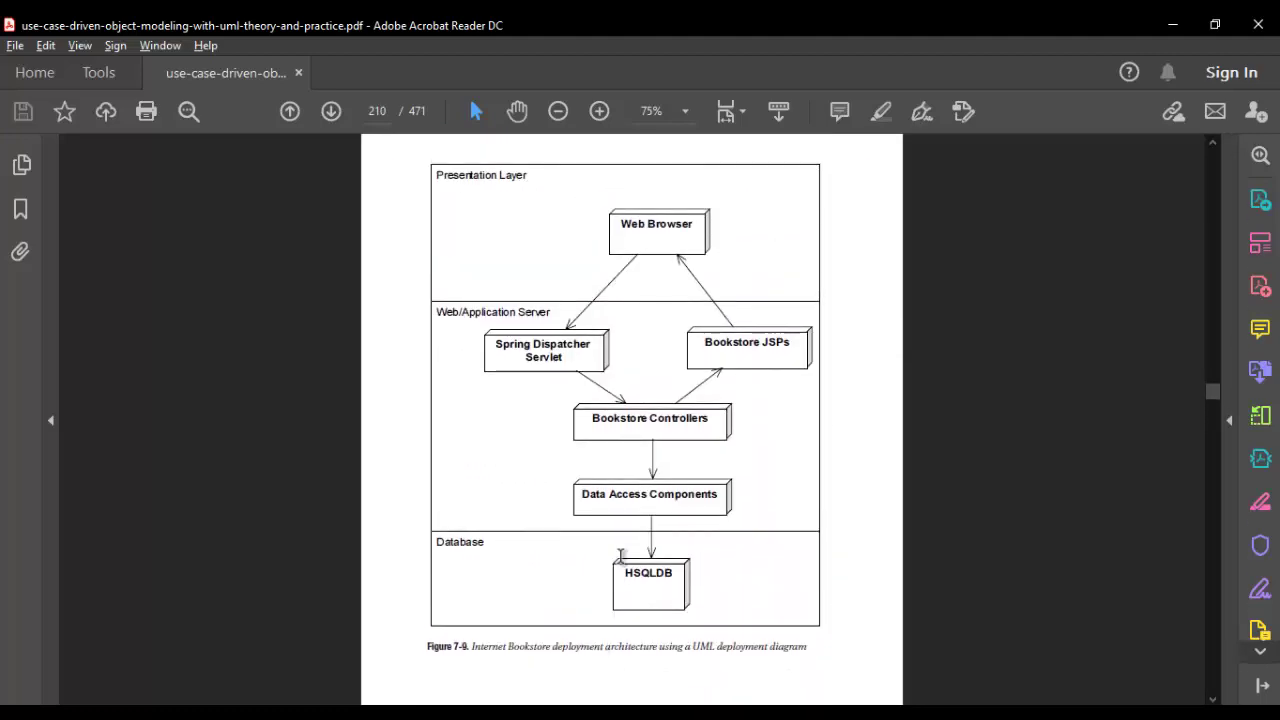
# - Switch to Enterprise Architect, open the User Interface Model diagram and move Screen2 with its controls to the diagram's upper-left corner
pyautogui.hotkey('alt', 'Tab')
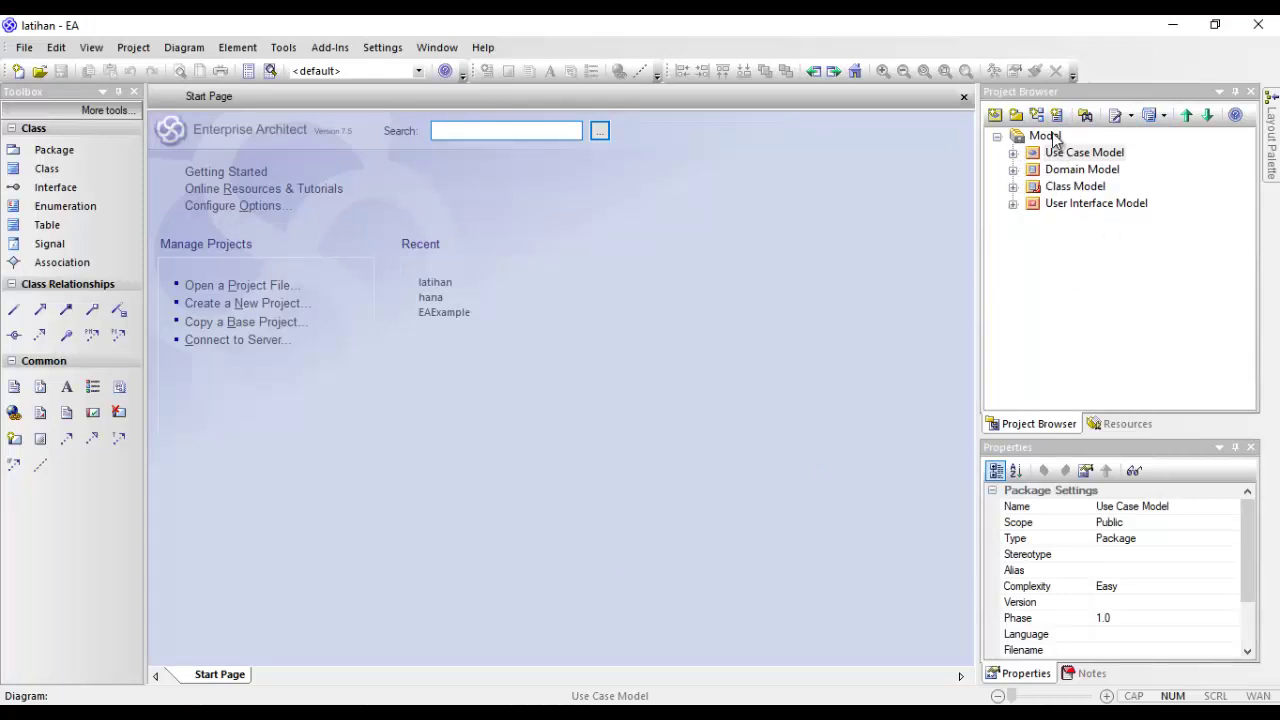
pyautogui.click(1014, 205)
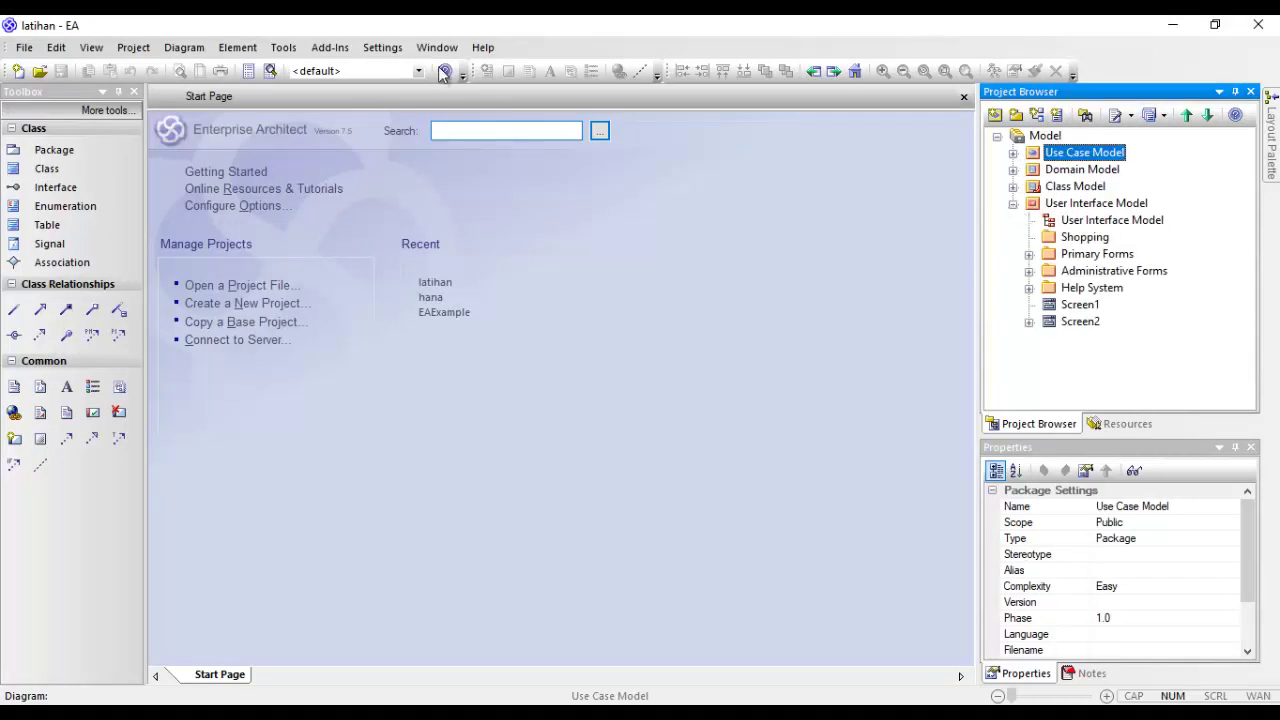
pyautogui.doubleClick(1107, 222)
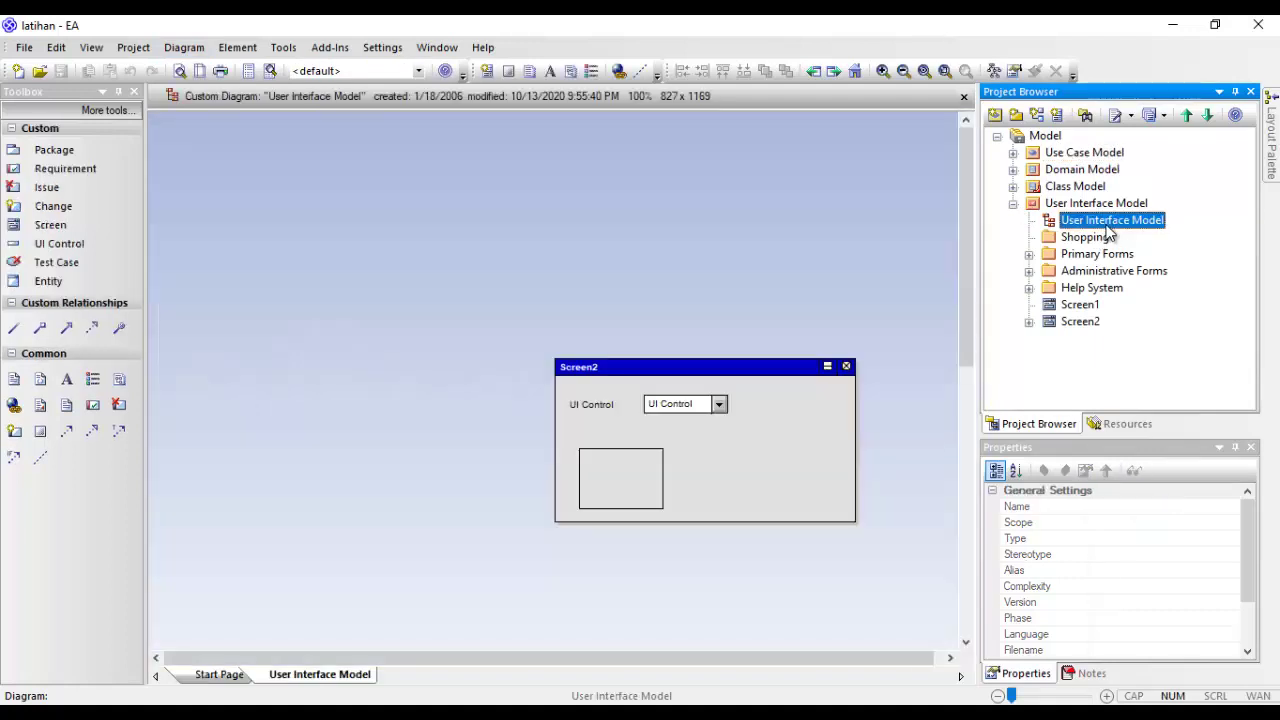
pyautogui.moveTo(424, 320); pyautogui.dragTo(906, 551)
pyautogui.moveTo(731, 374); pyautogui.dragTo(387, 159)
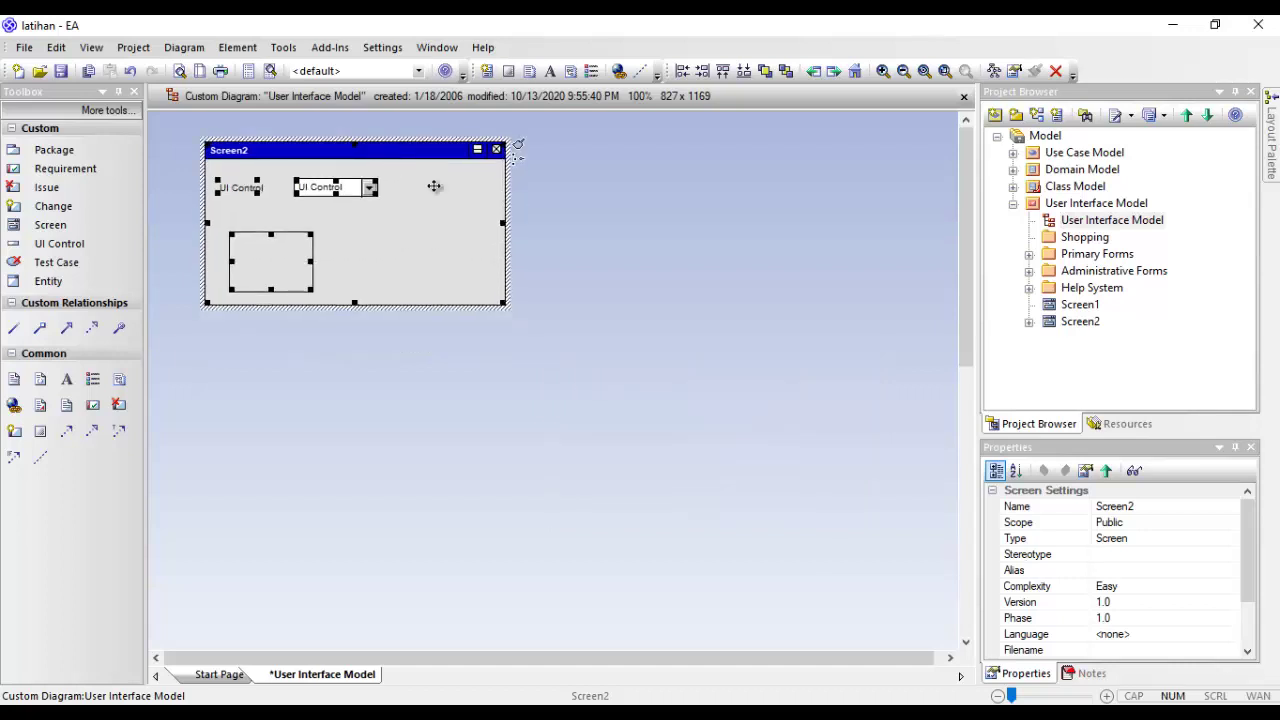
pyautogui.click(655, 276)
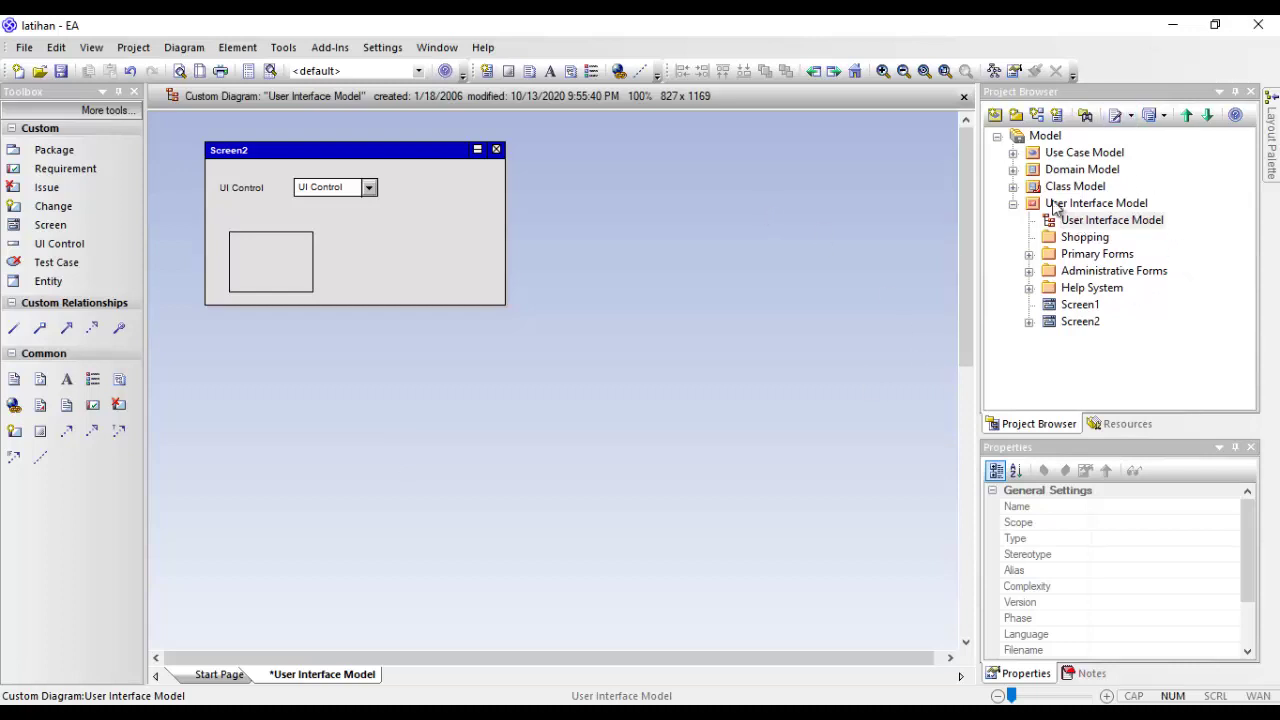
# - Add the Database and Deployment models inside the User Interface Model package, saving the pending diagram changes
pyautogui.click(996, 116)
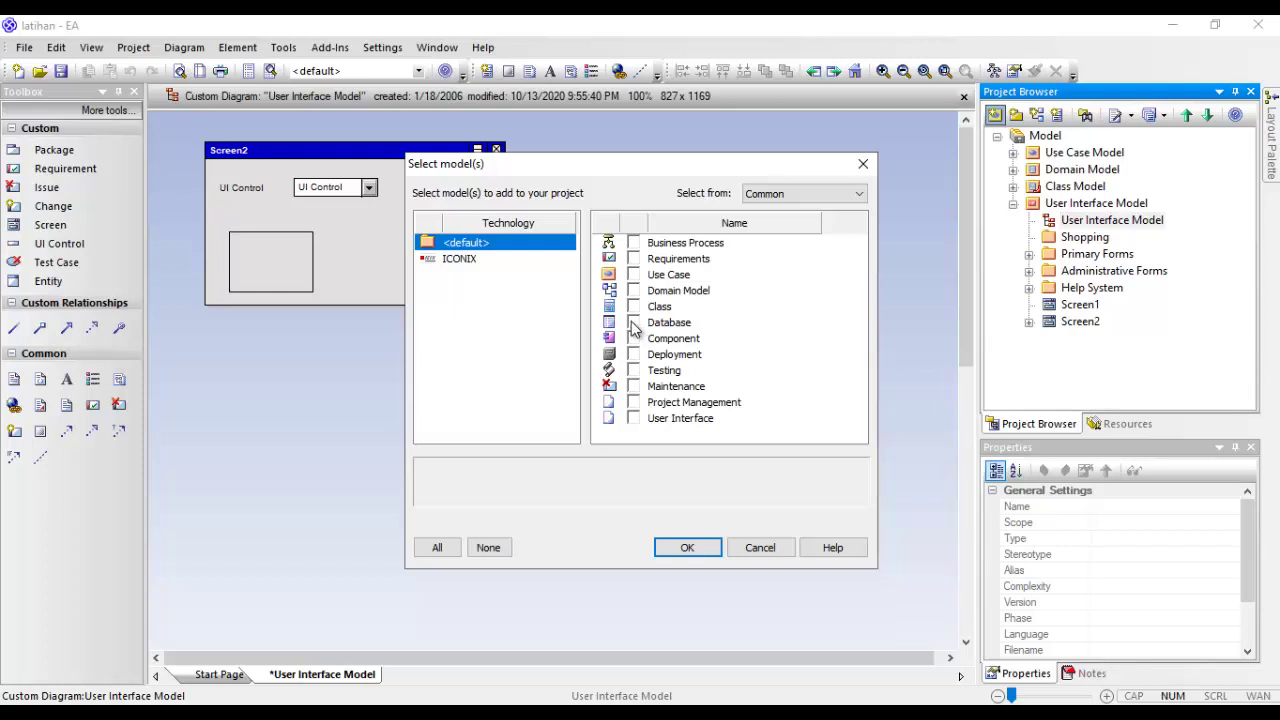
pyautogui.click(633, 323)
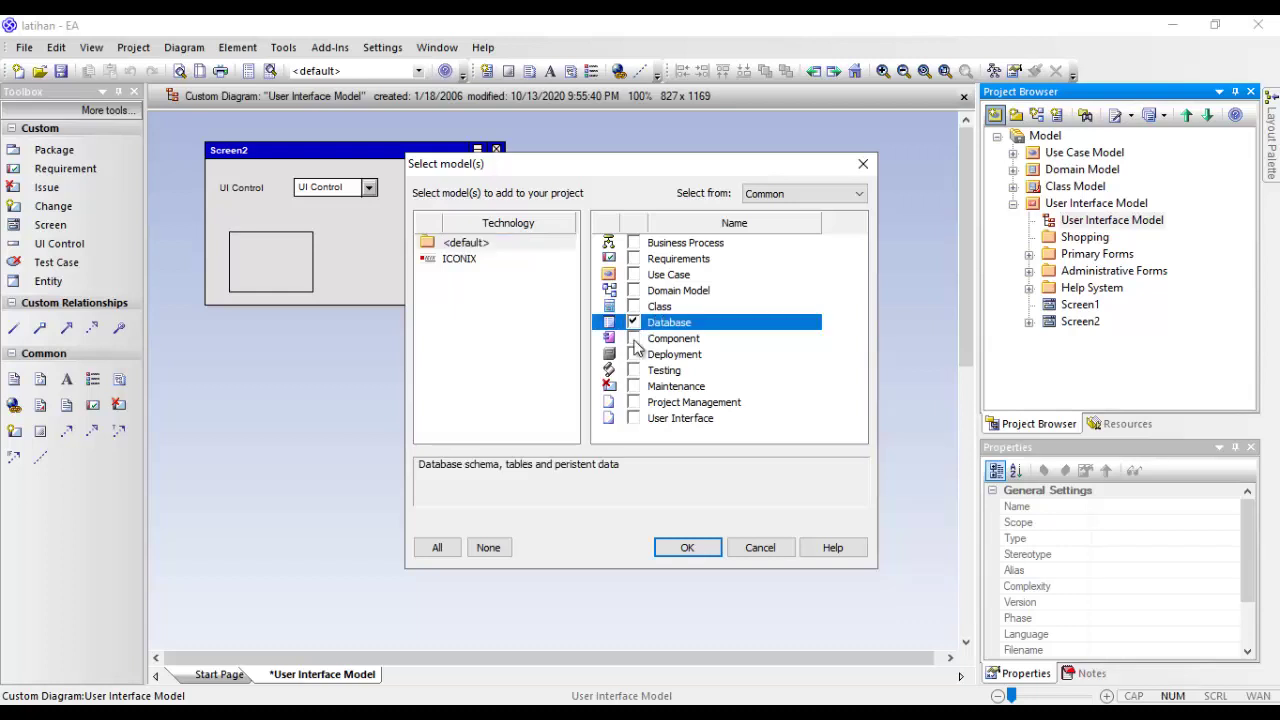
pyautogui.click(633, 339)
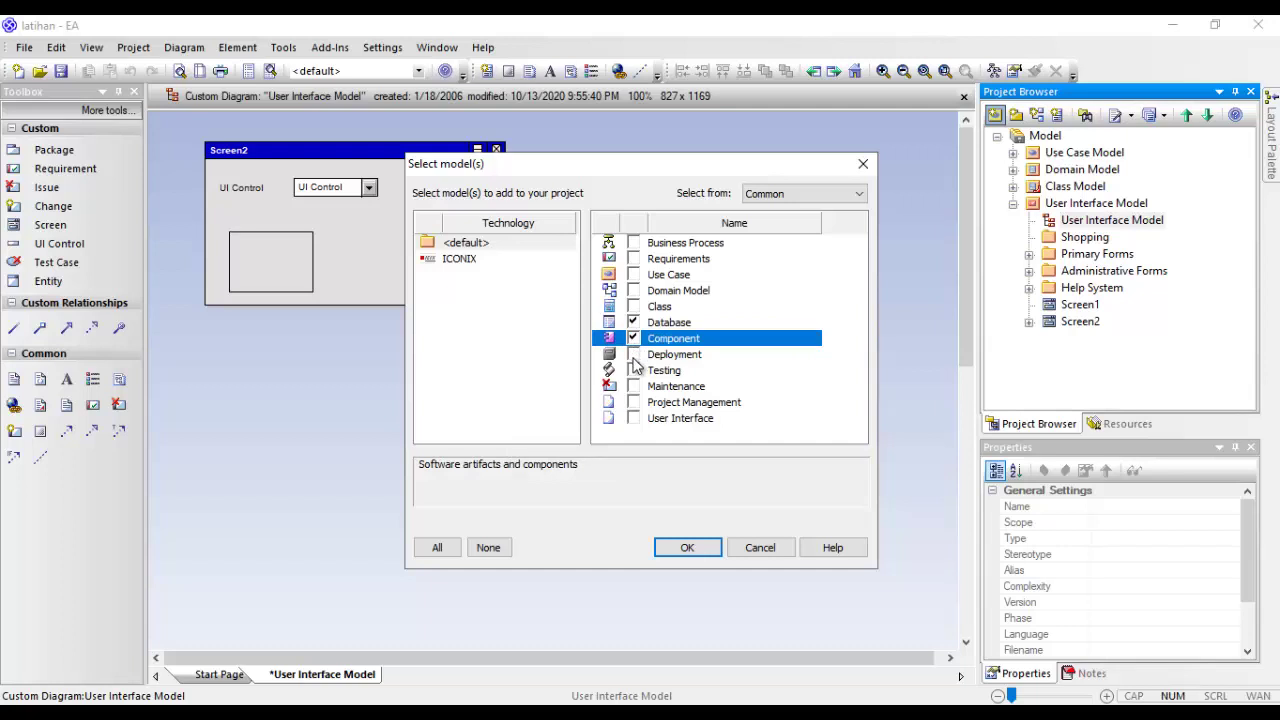
pyautogui.click(633, 355)
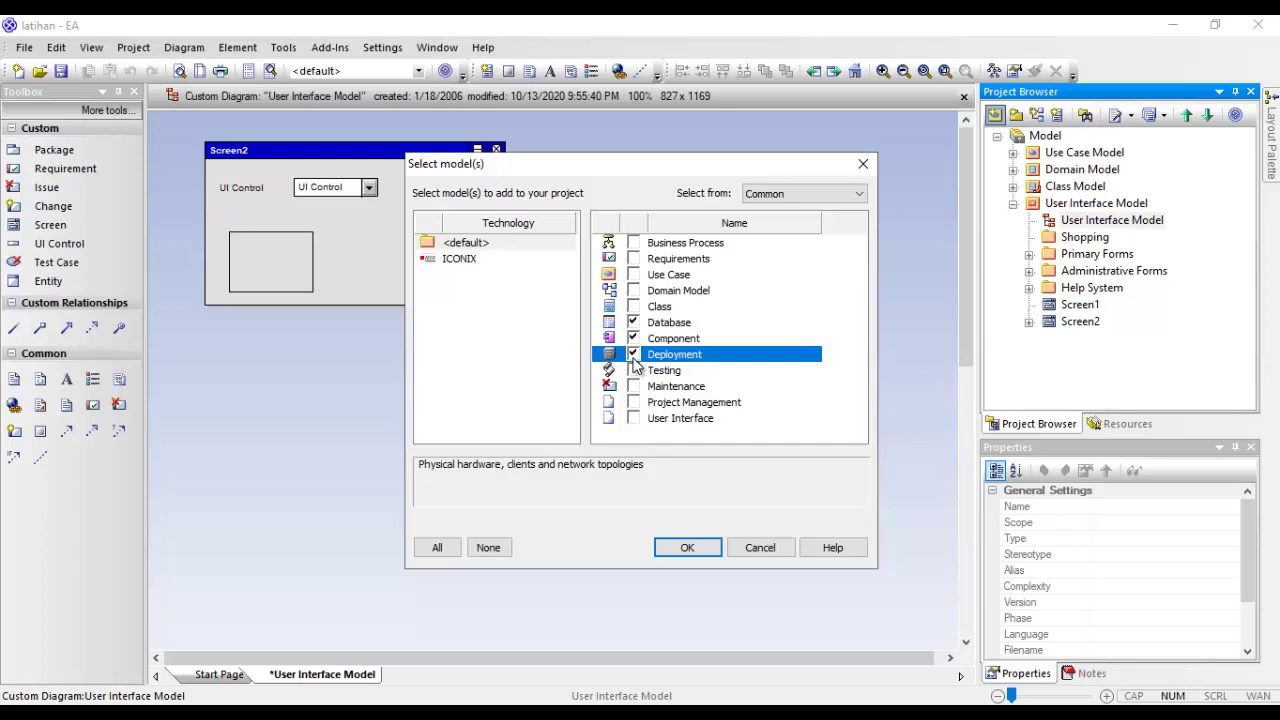
pyautogui.click(633, 355)
pyautogui.click(665, 338)
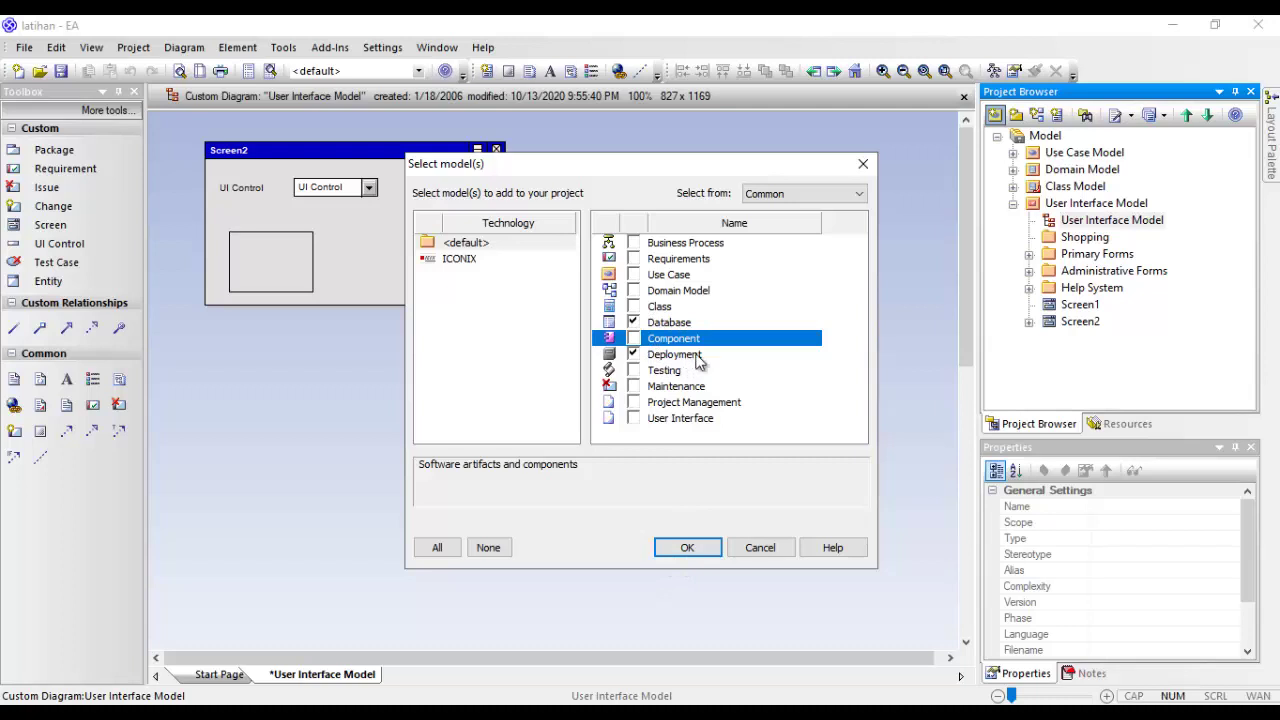
pyautogui.click(688, 550)
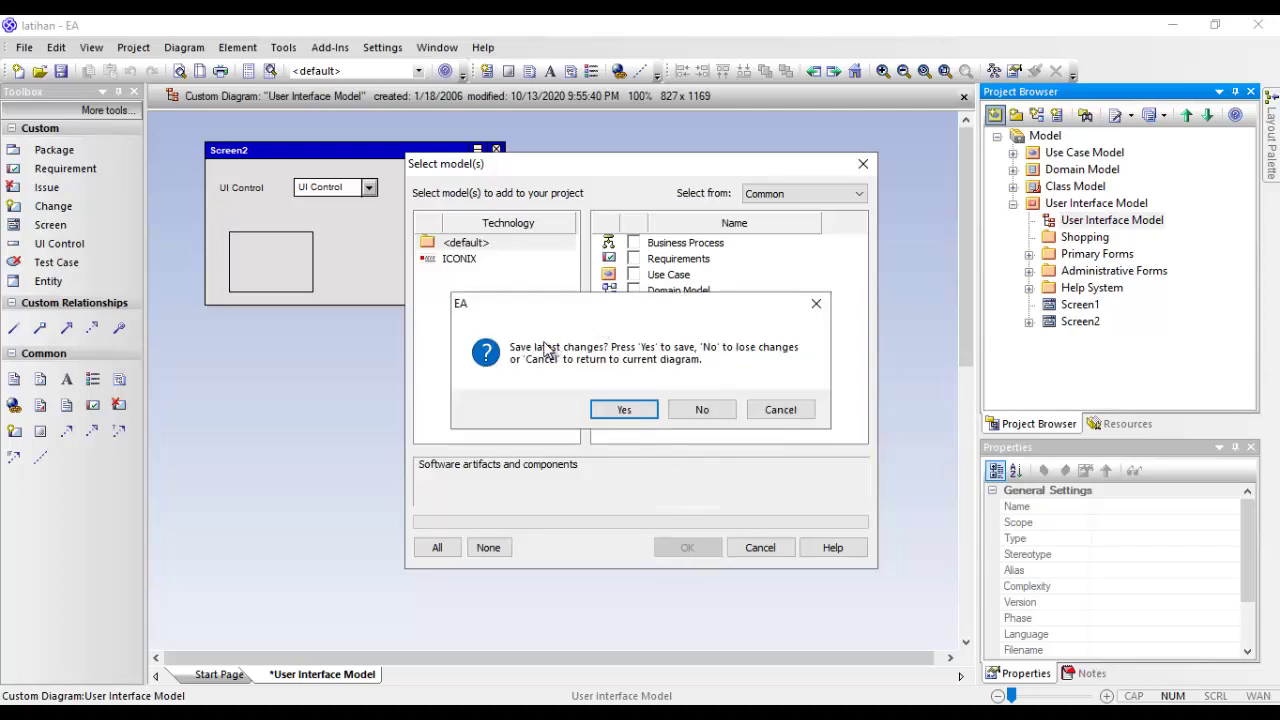
pyautogui.click(625, 410)
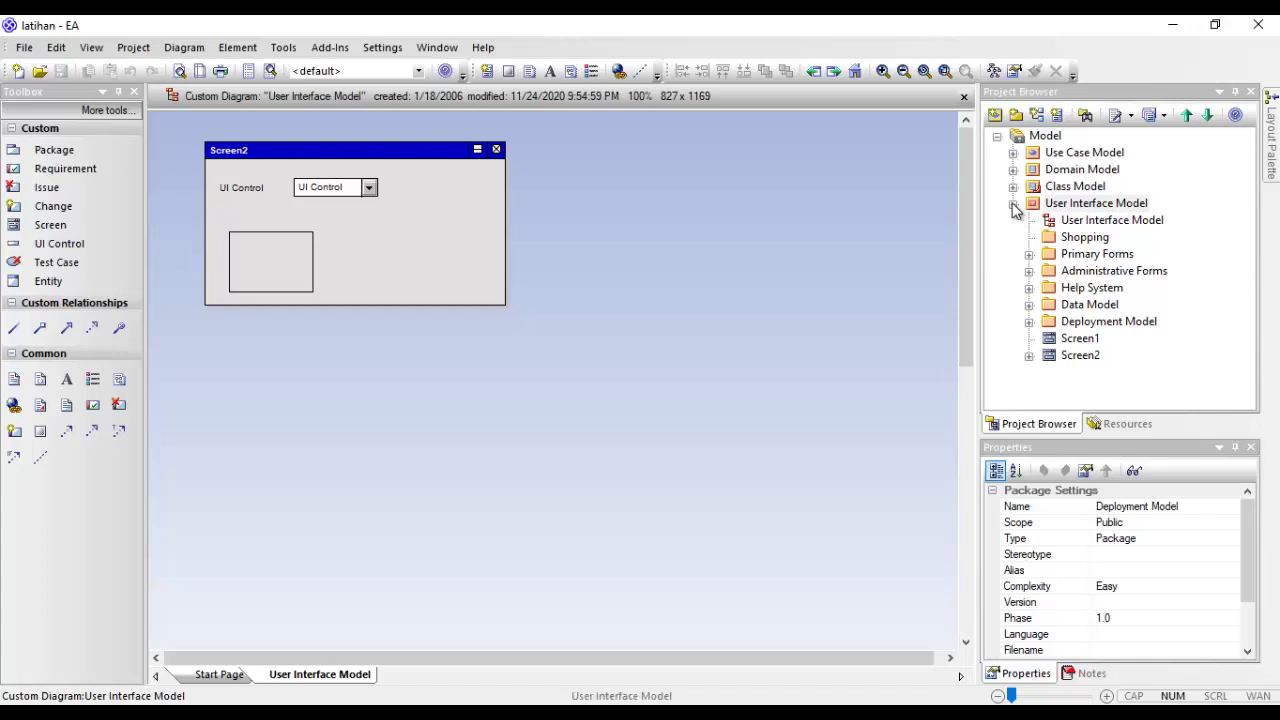
pyautogui.click(1013, 204)
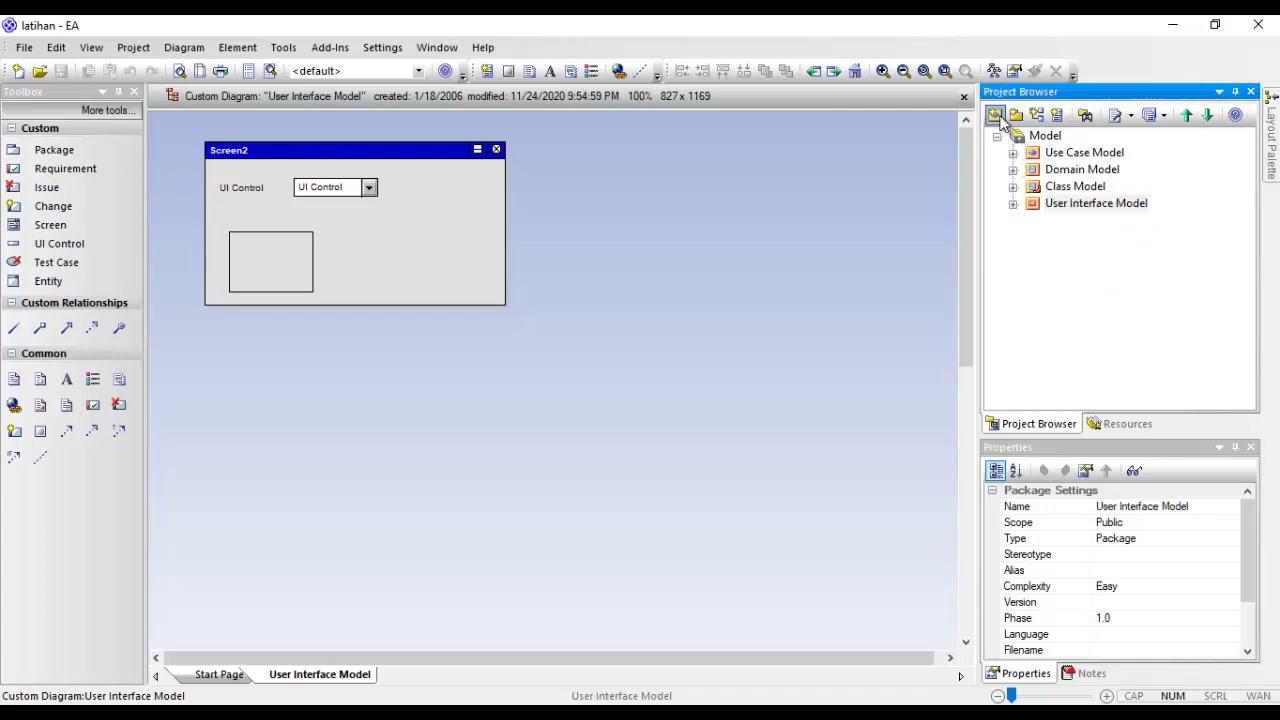
pyautogui.click(997, 116)
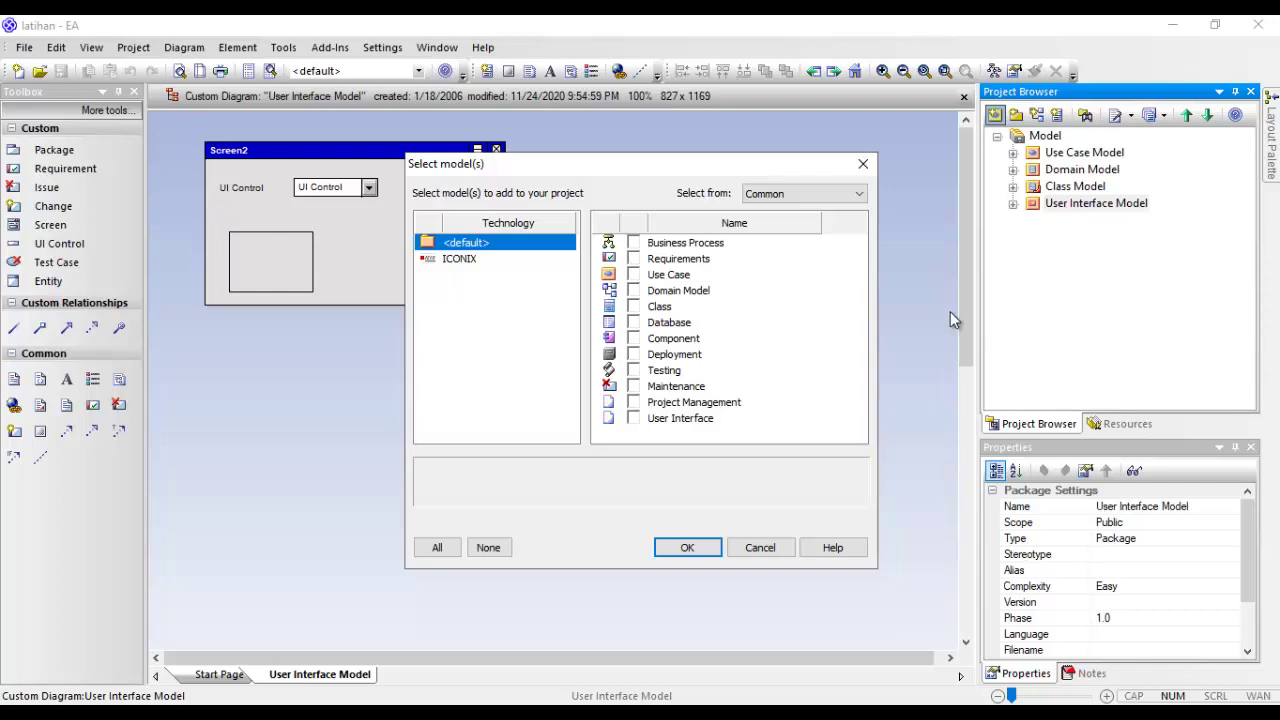
pyautogui.click(760, 547)
pyautogui.click(1013, 204)
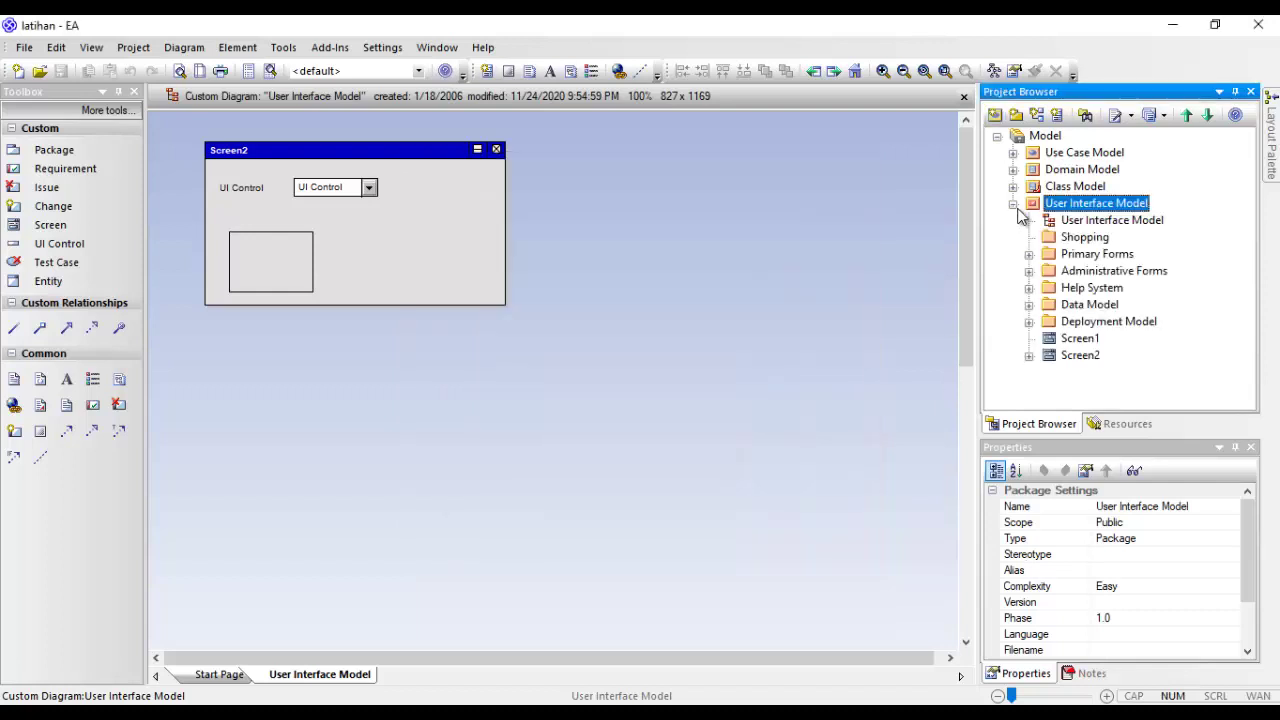
pyautogui.click(1028, 305)
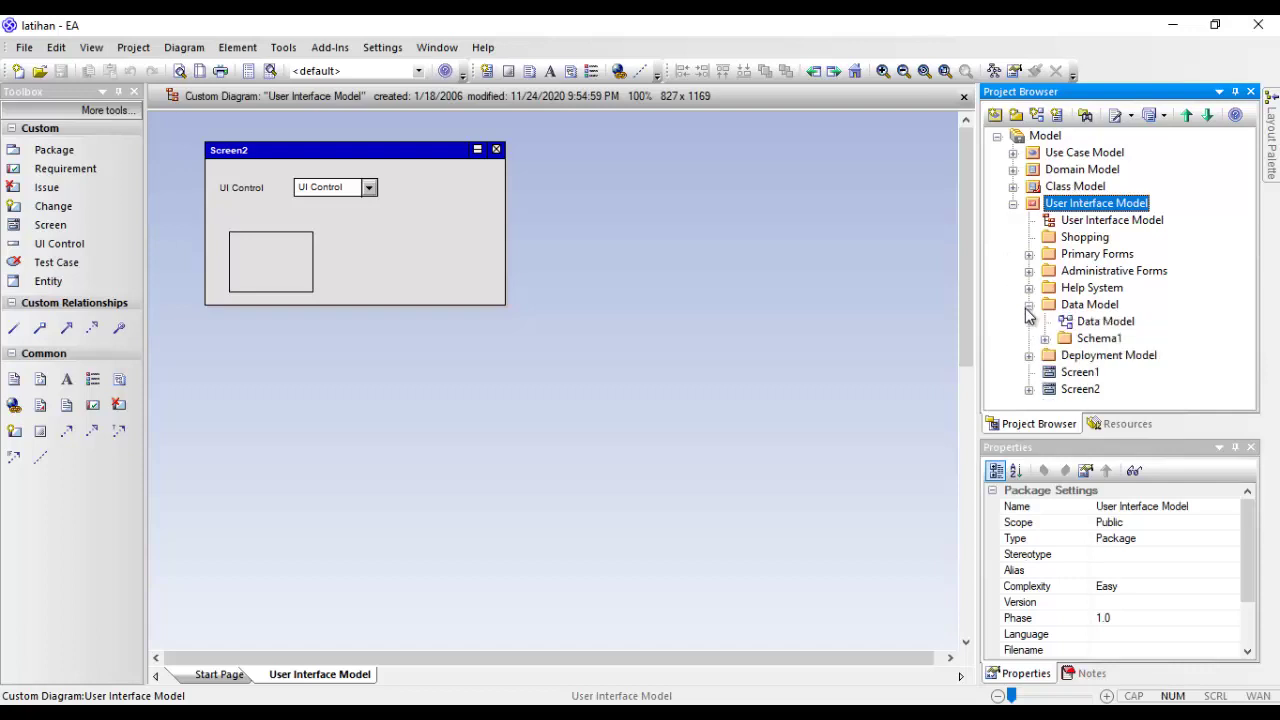
pyautogui.click(1029, 305)
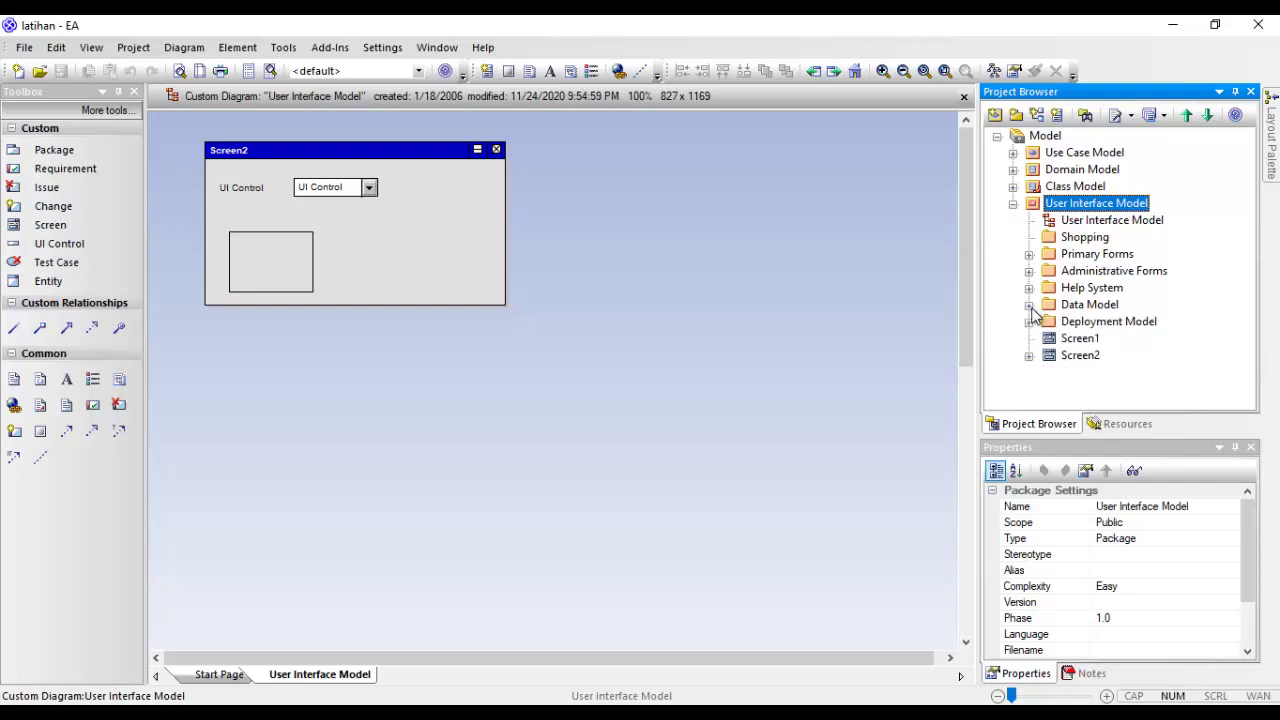
# - Delete the Deployment Model and Data Model packages from the User Interface Model package
pyautogui.click(1112, 322)
pyautogui.rightClick(1114, 329)
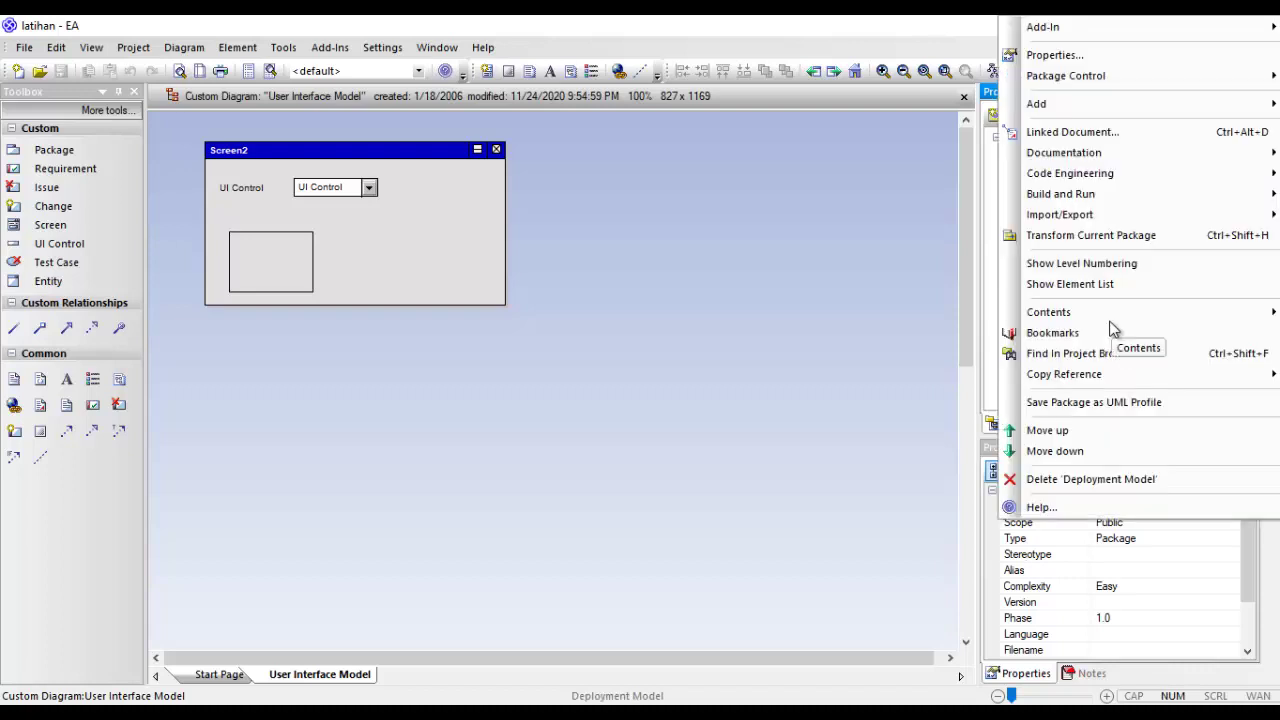
pyautogui.click(1105, 483)
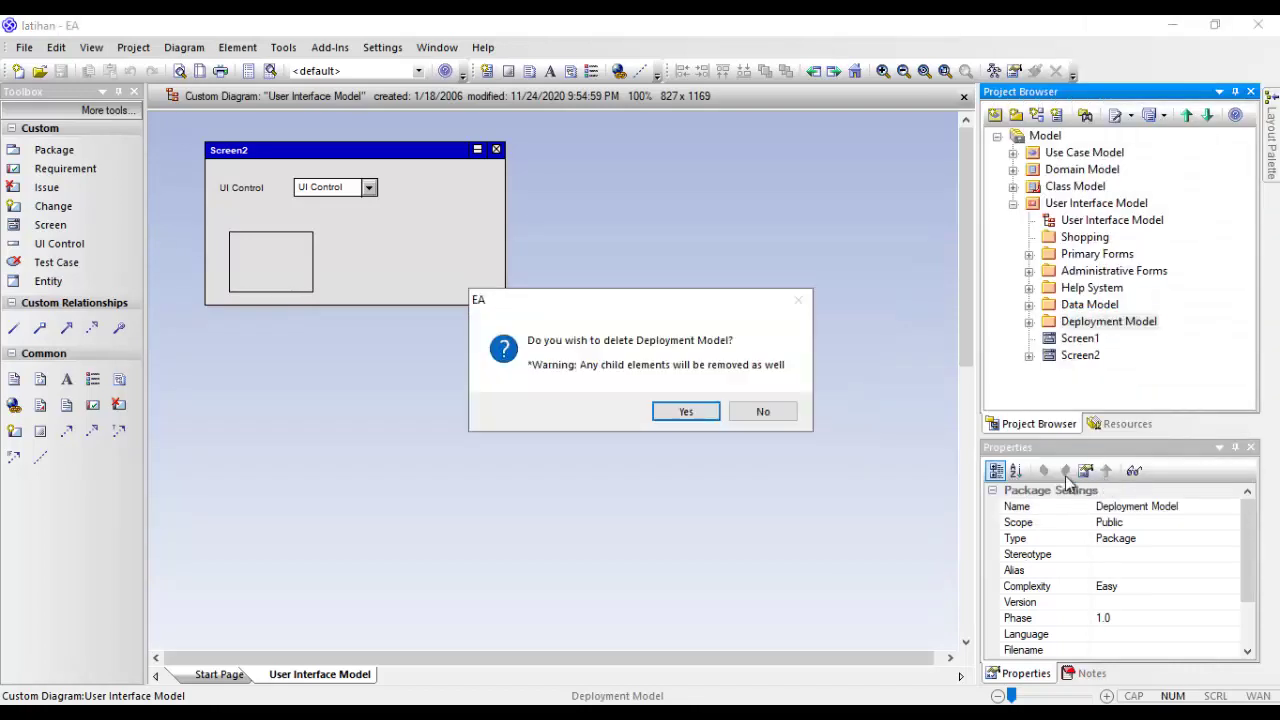
pyautogui.click(686, 413)
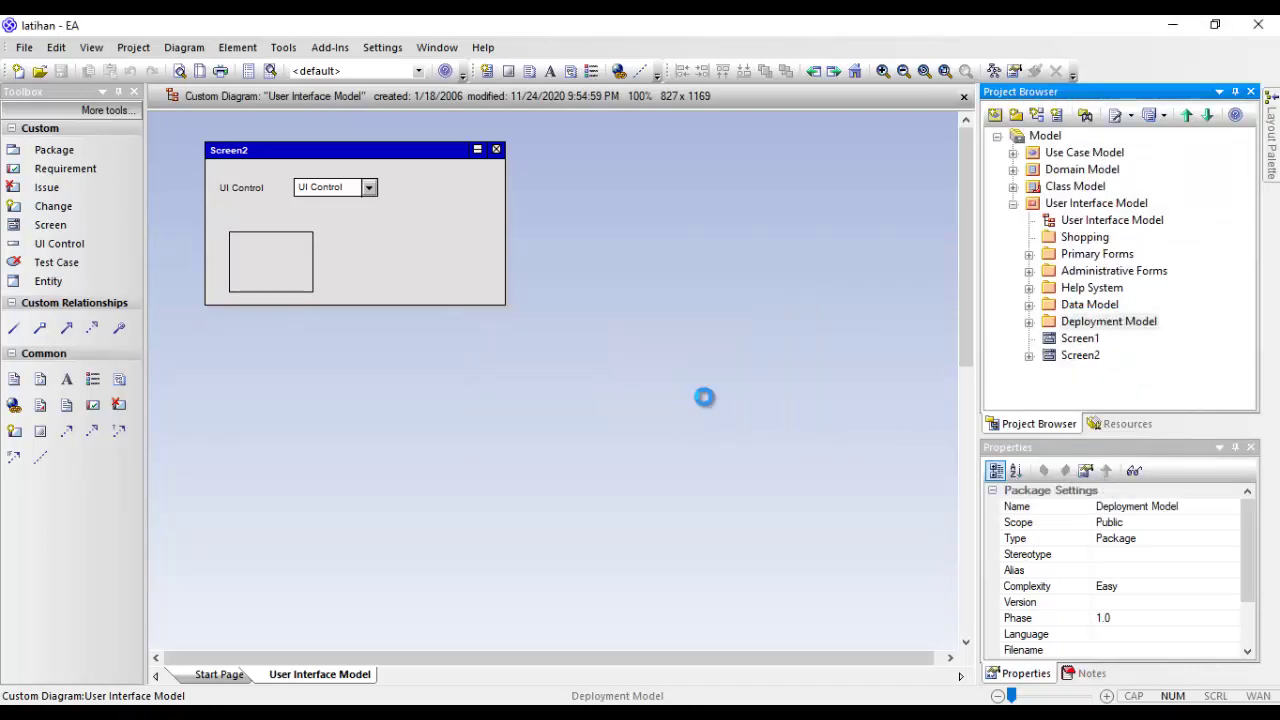
pyautogui.rightClick(1088, 301)
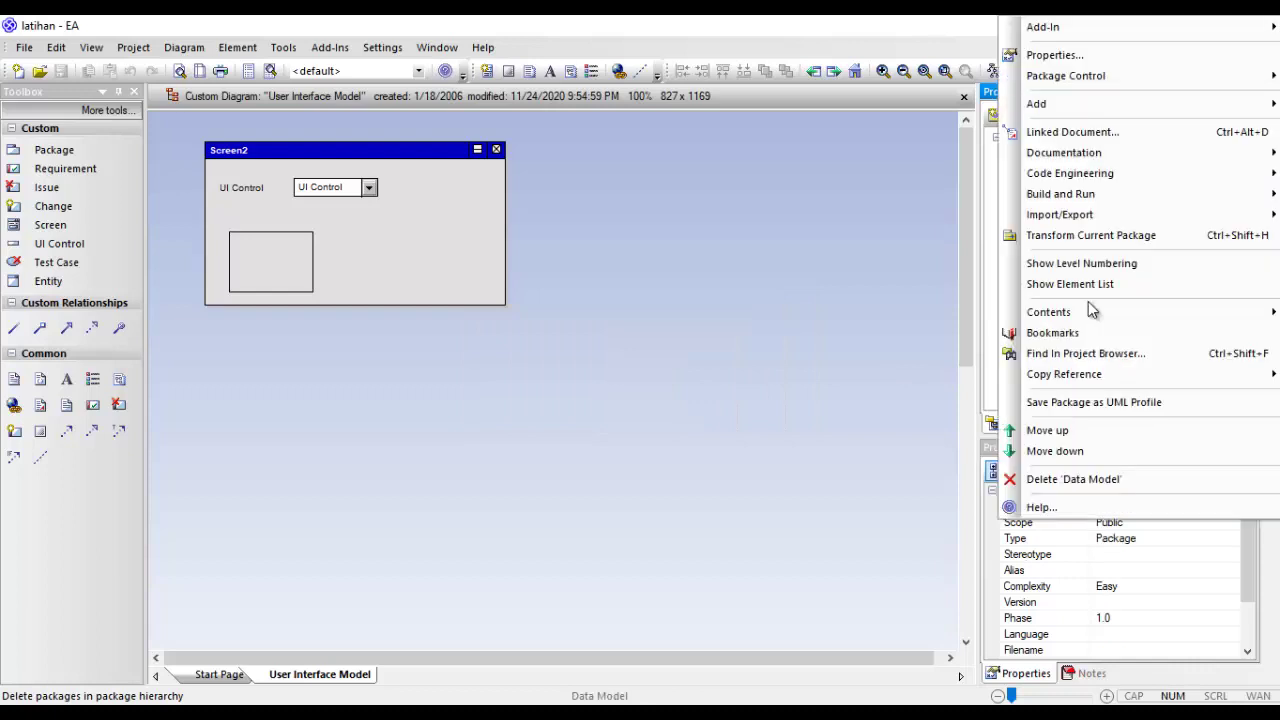
pyautogui.click(980, 334)
pyautogui.rightClick(1114, 306)
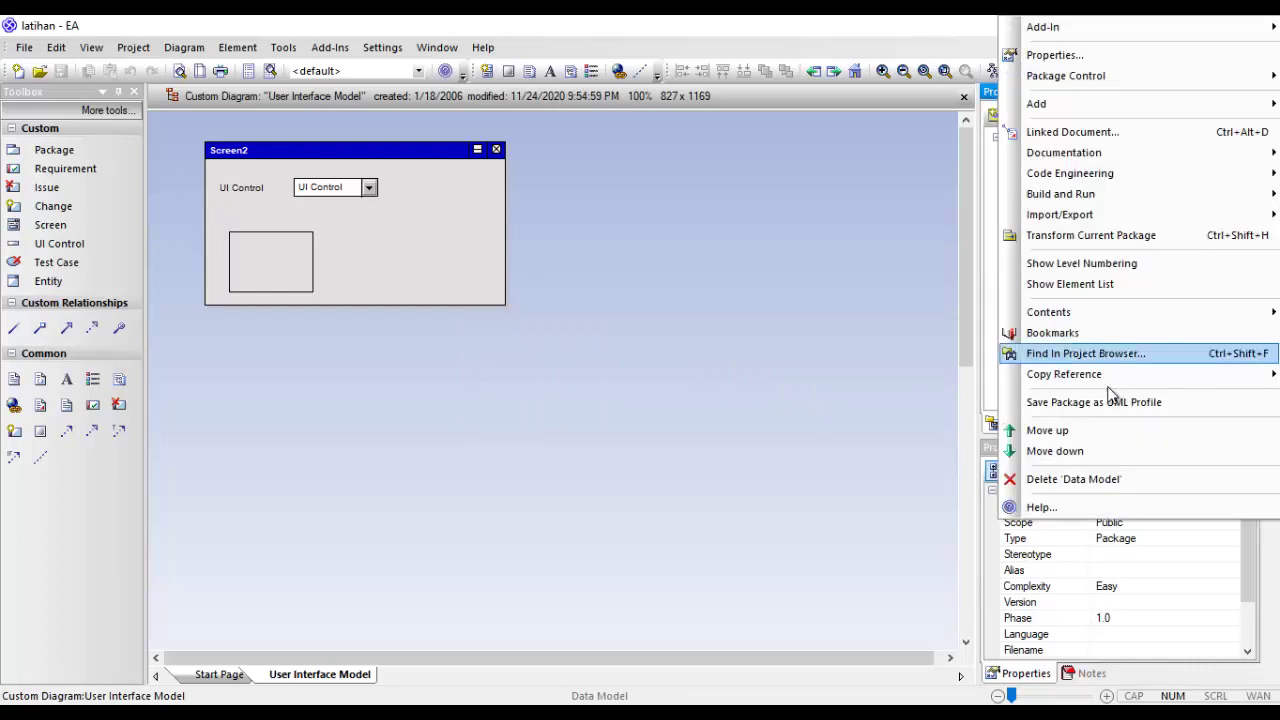
pyautogui.click(1085, 481)
pyautogui.click(690, 413)
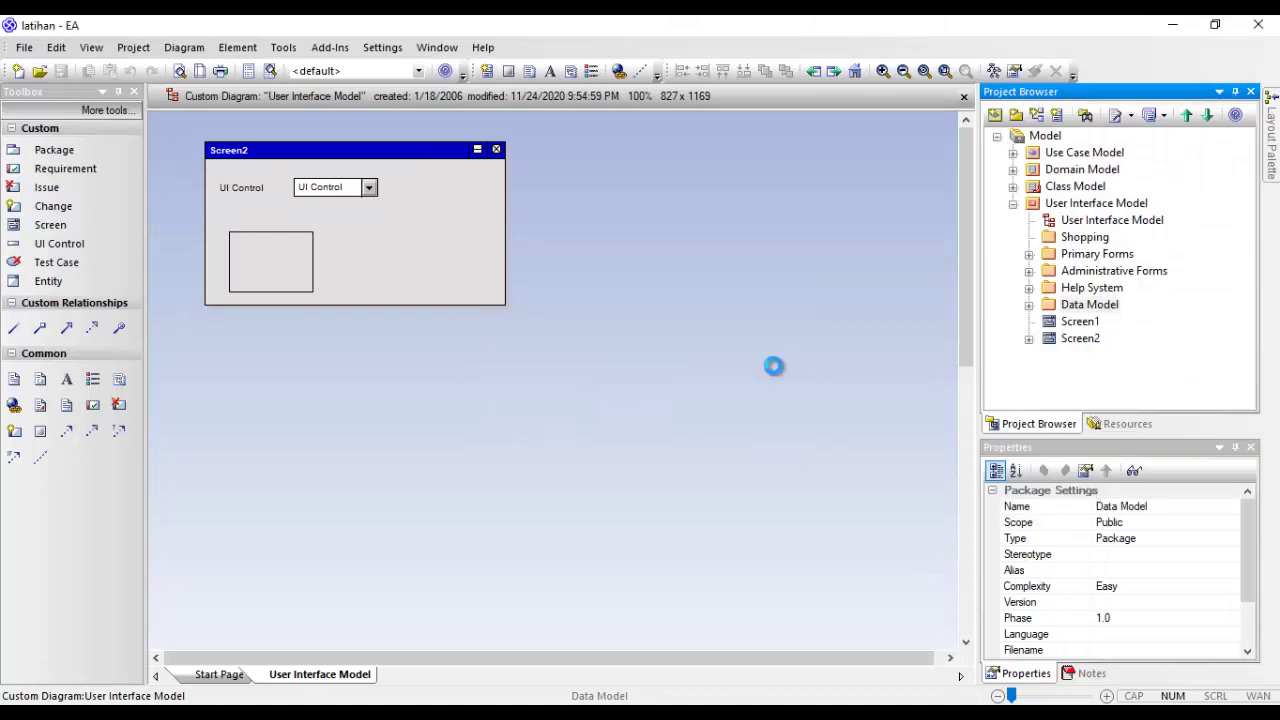
# - Add the Database and Deployment models directly under the root Model node
pyautogui.click(1042, 137)
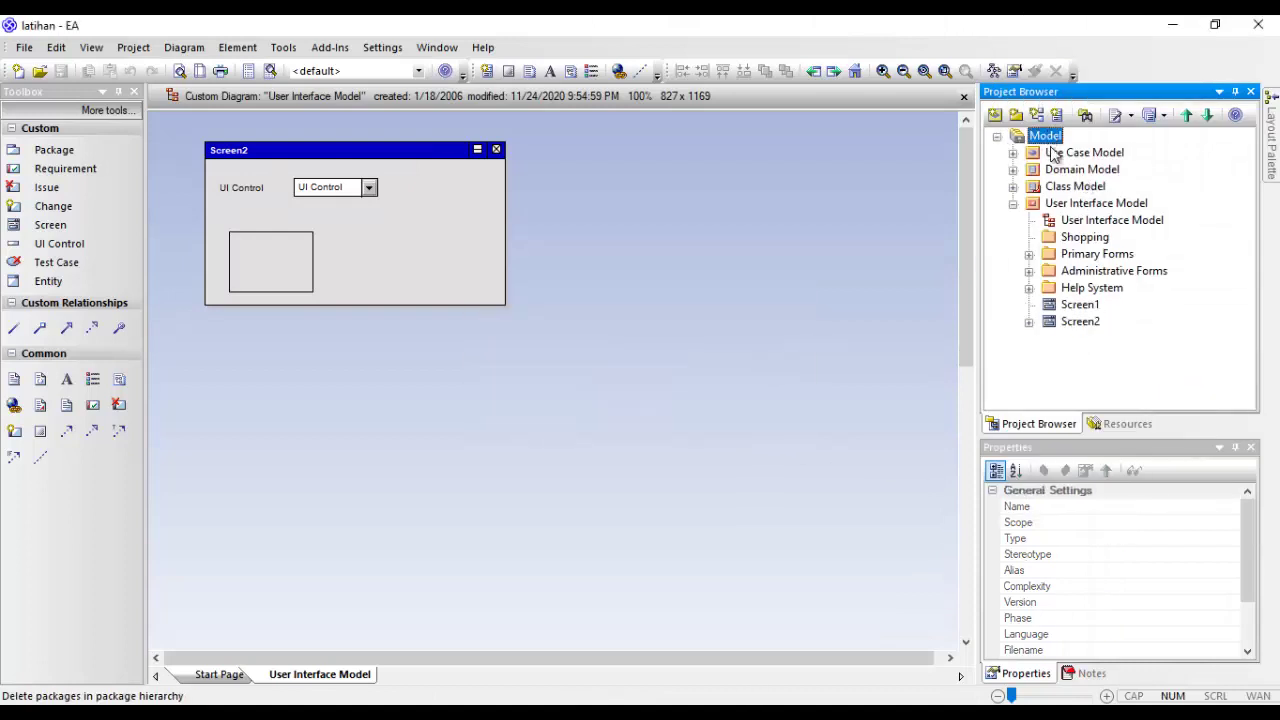
pyautogui.click(1013, 204)
pyautogui.click(1013, 204)
pyautogui.click(1013, 204)
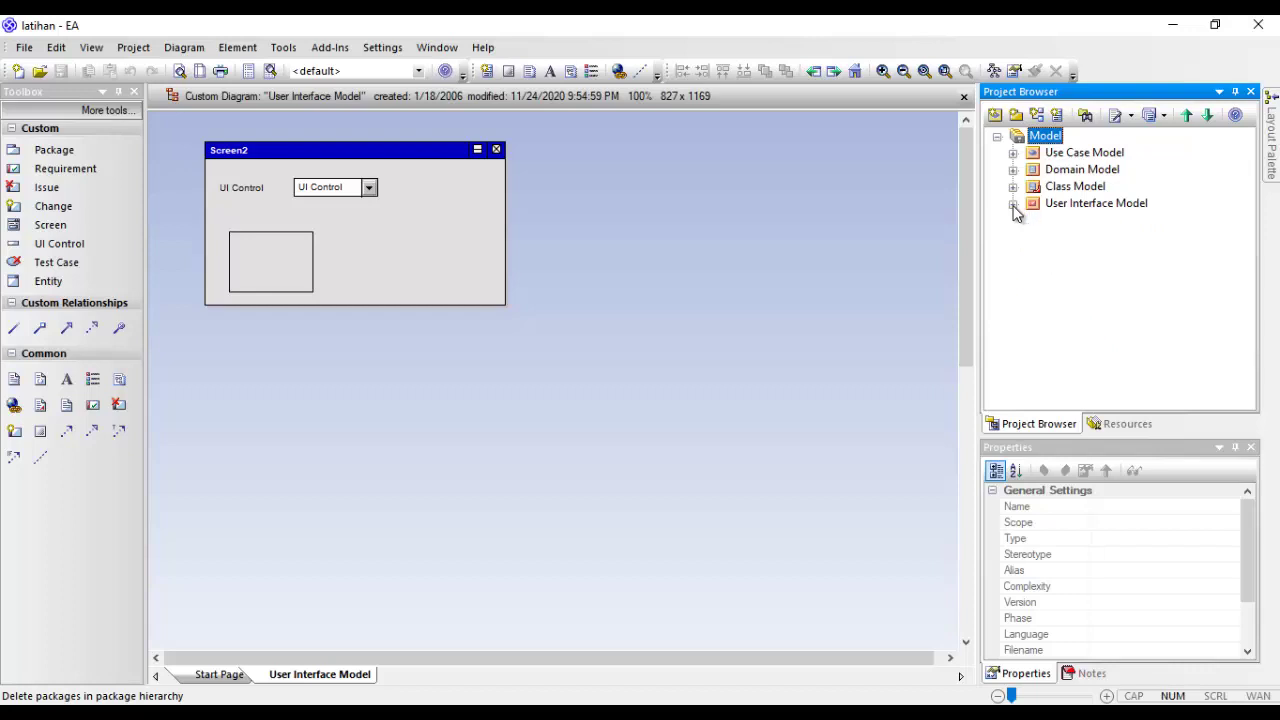
pyautogui.click(997, 116)
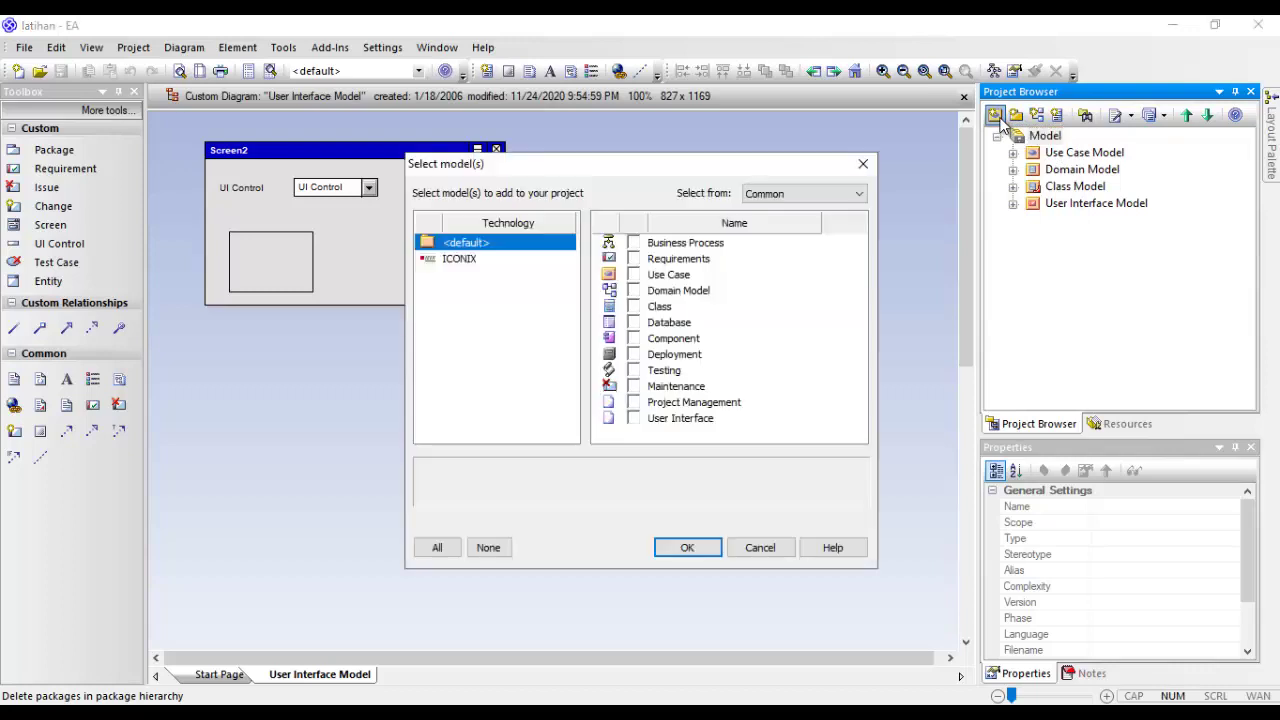
pyautogui.click(633, 322)
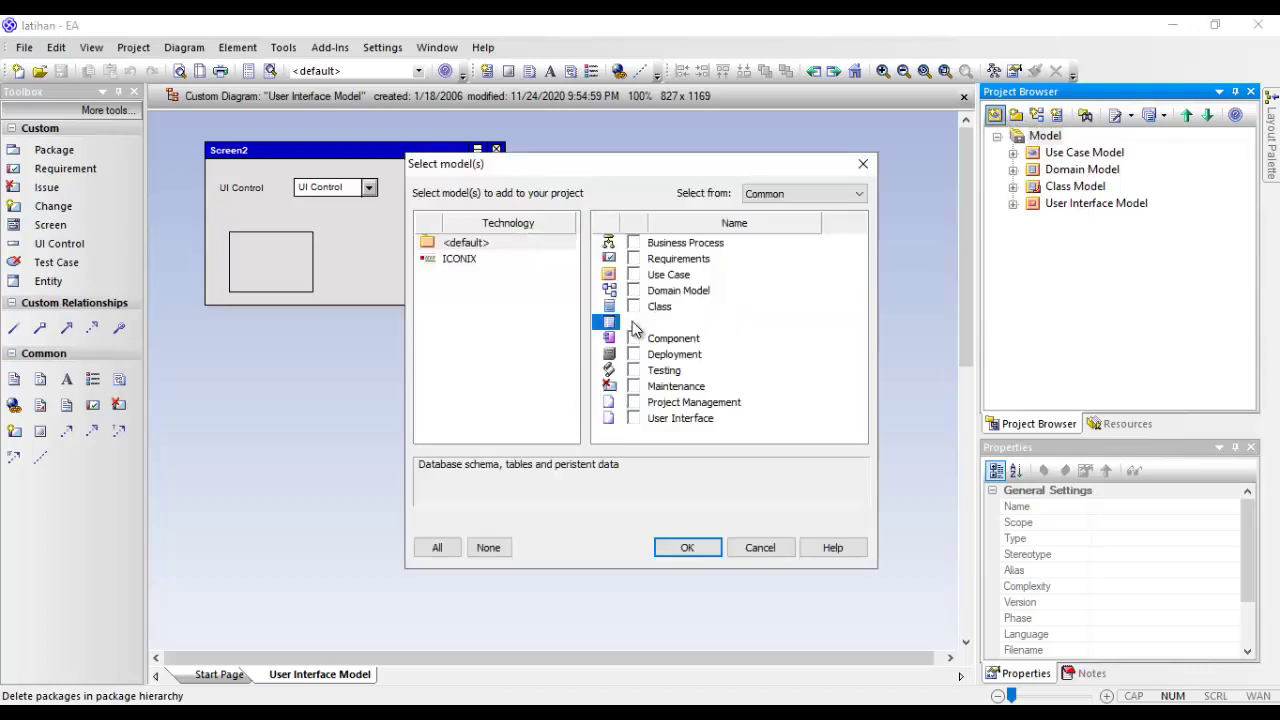
pyautogui.click(633, 354)
pyautogui.click(689, 550)
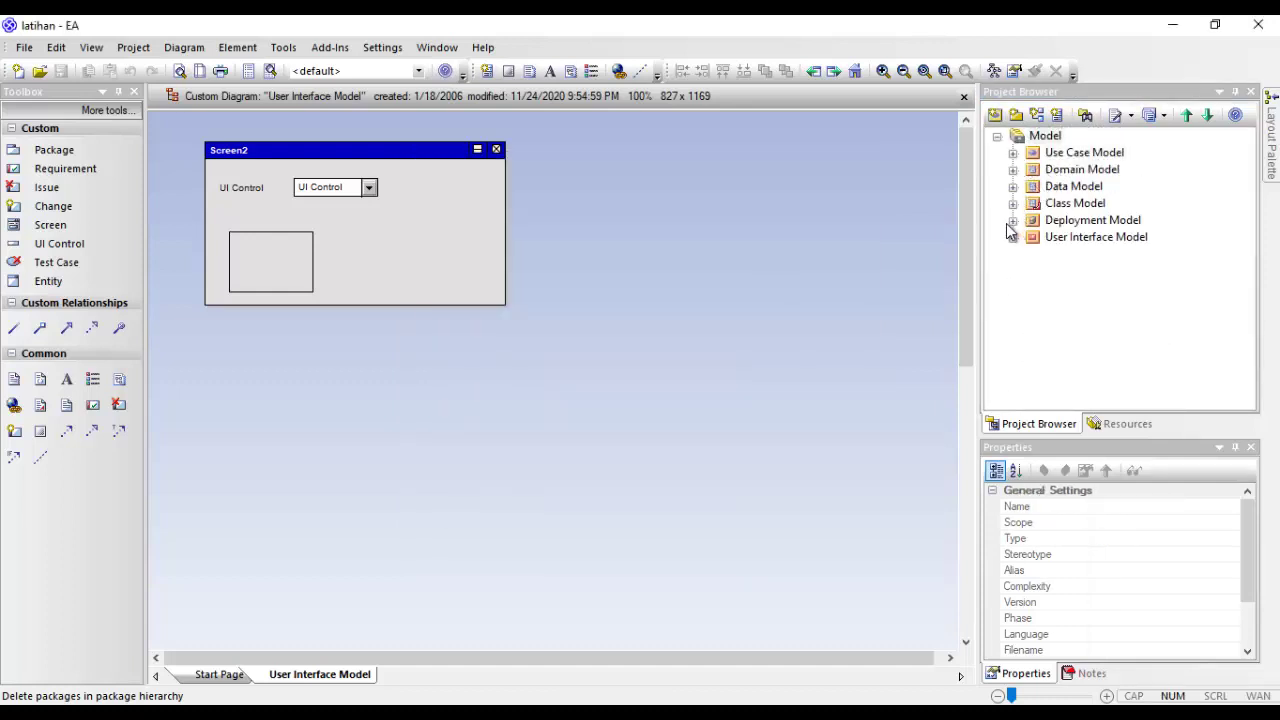
# - Open the Data Model diagram inside the Data Model package and delete all of its template elements from the canvas
pyautogui.click(1013, 220)
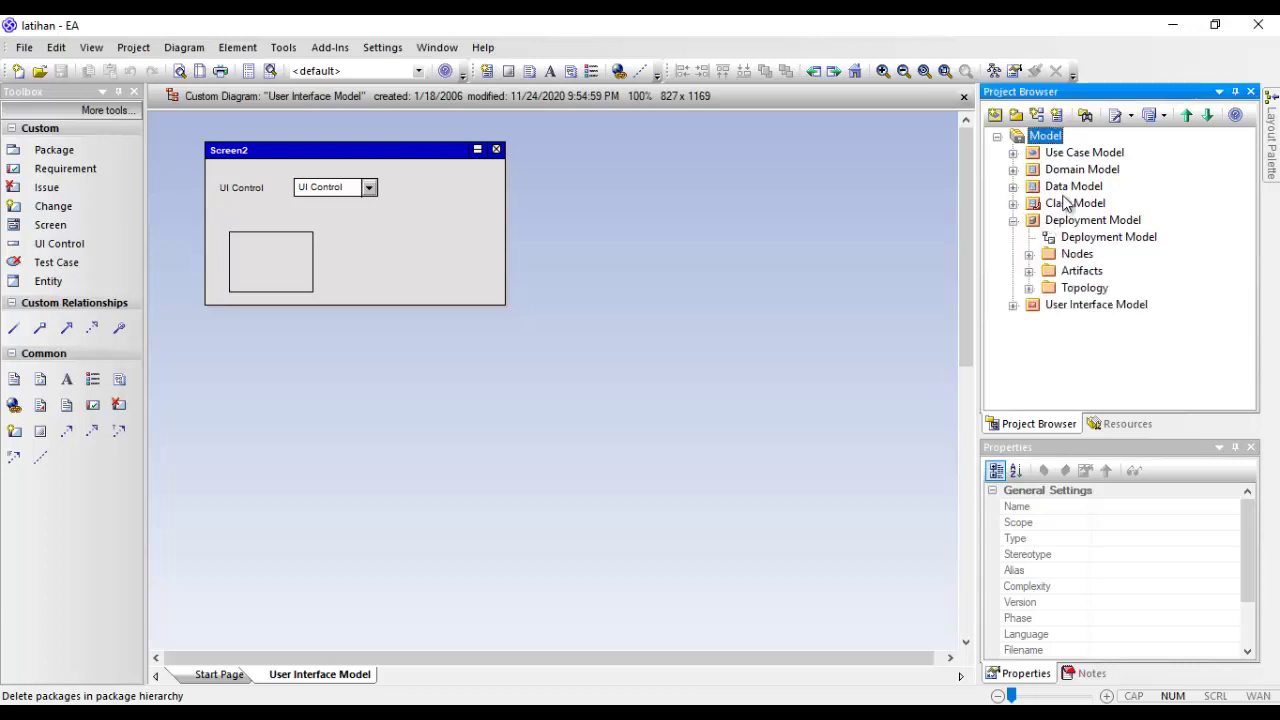
pyautogui.click(1013, 186)
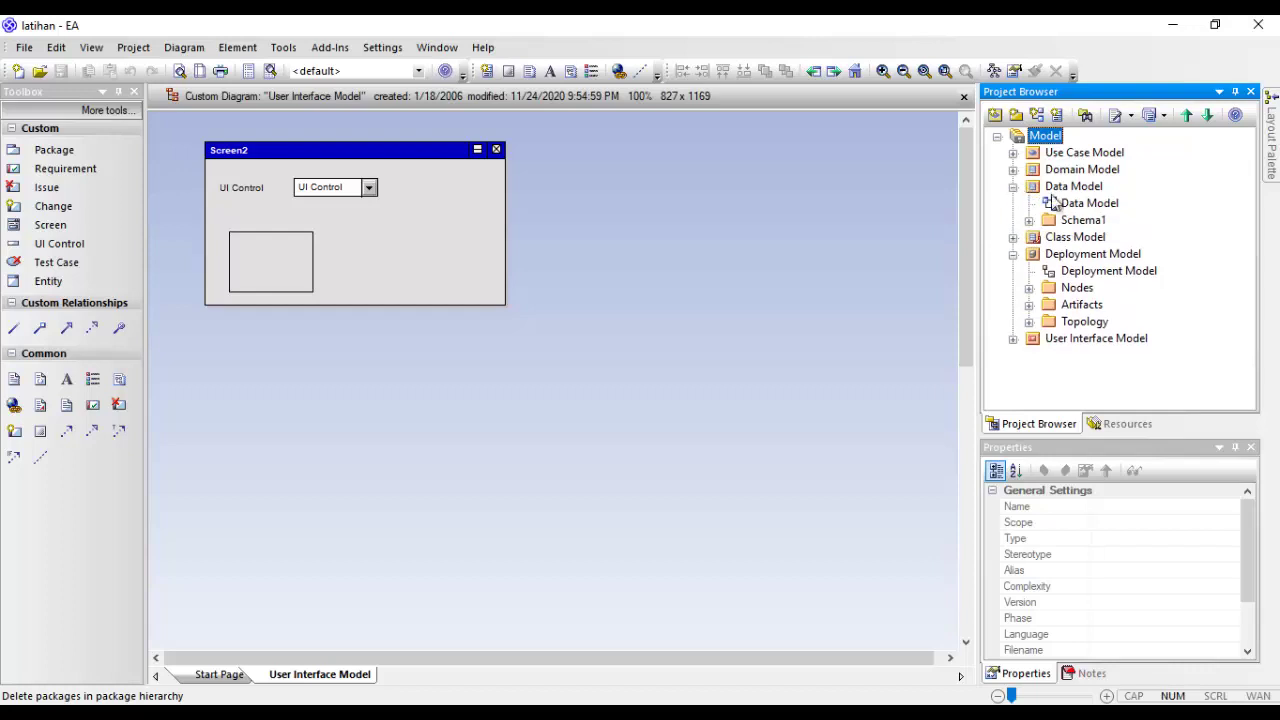
pyautogui.doubleClick(1068, 203)
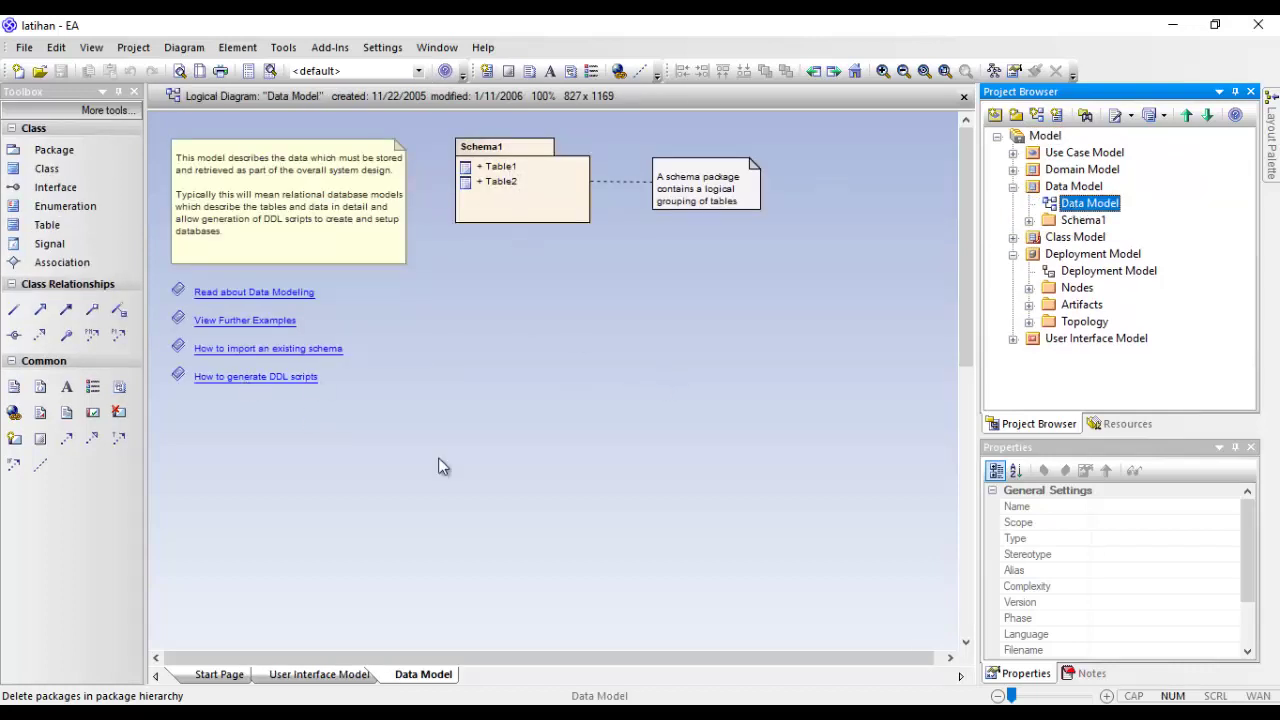
pyautogui.click(851, 458)
pyautogui.hotkey('ctrl', 'a')
pyautogui.press('Delete')
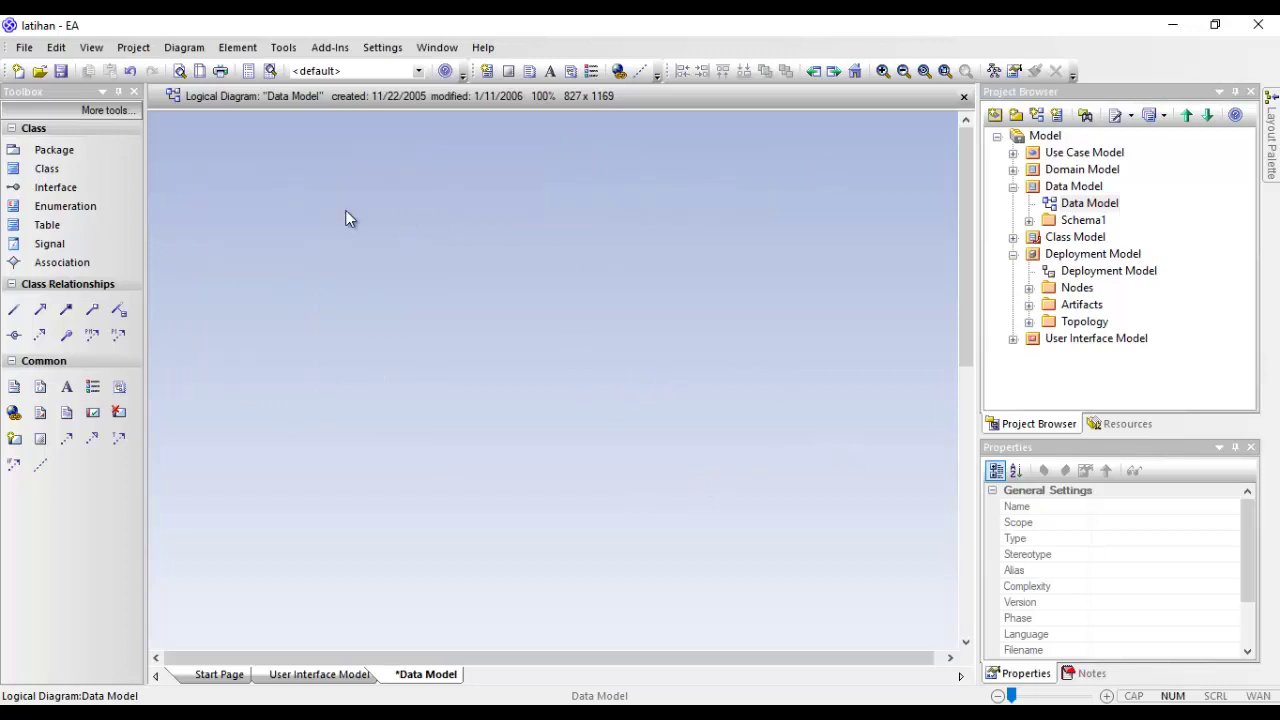
# - Add a table named Mahasiswa to the upper-left area of the Data Model diagram
pyautogui.click(47, 225)
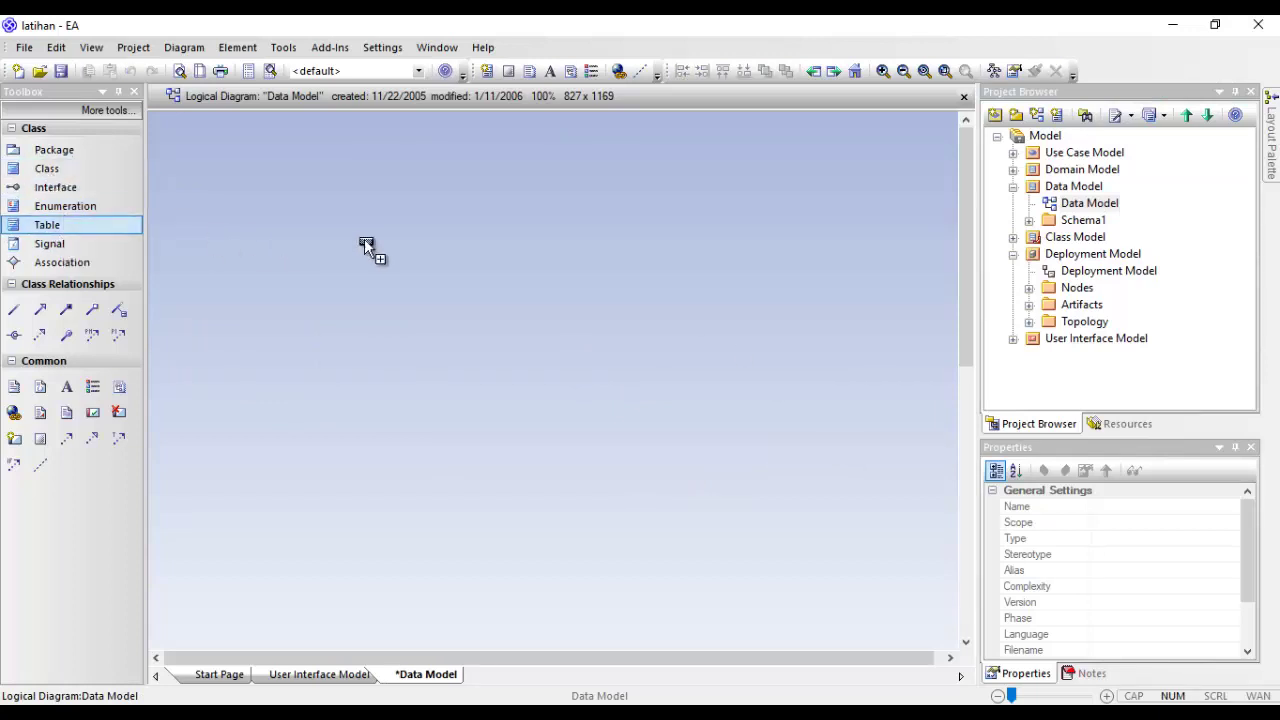
pyautogui.click(269, 193)
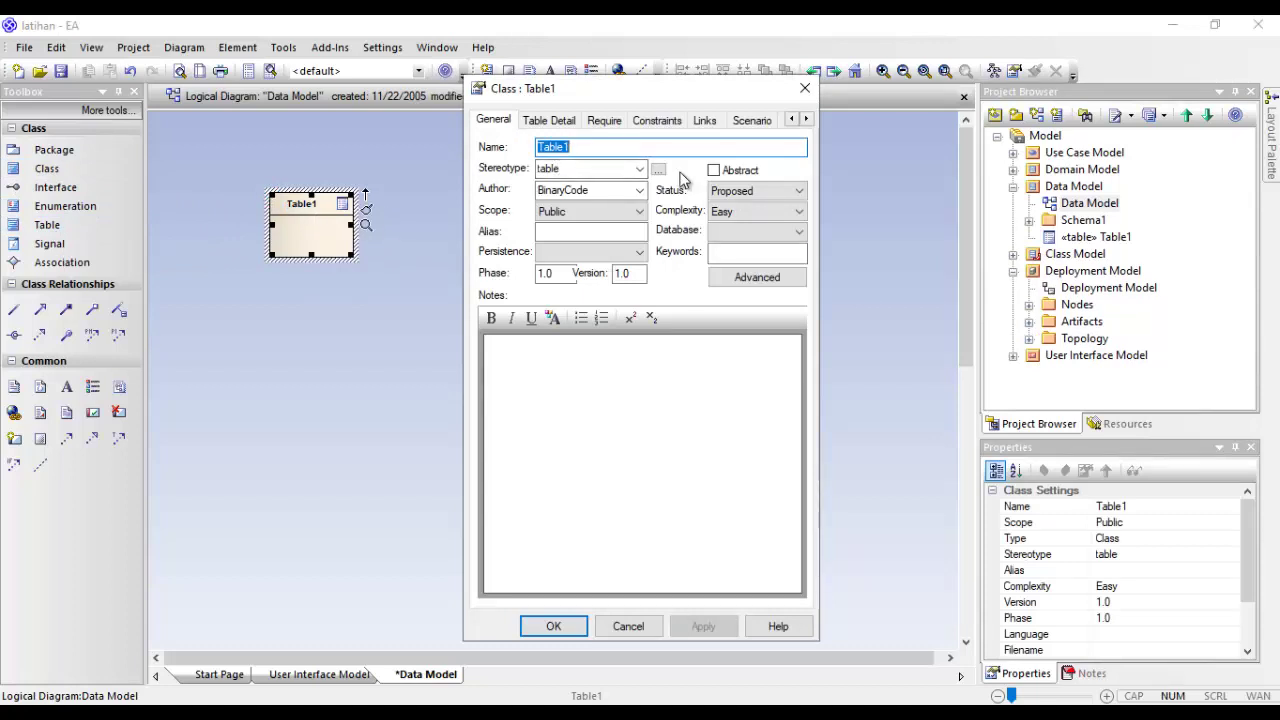
pyautogui.write('Mahasiswa')
pyautogui.press('Return')
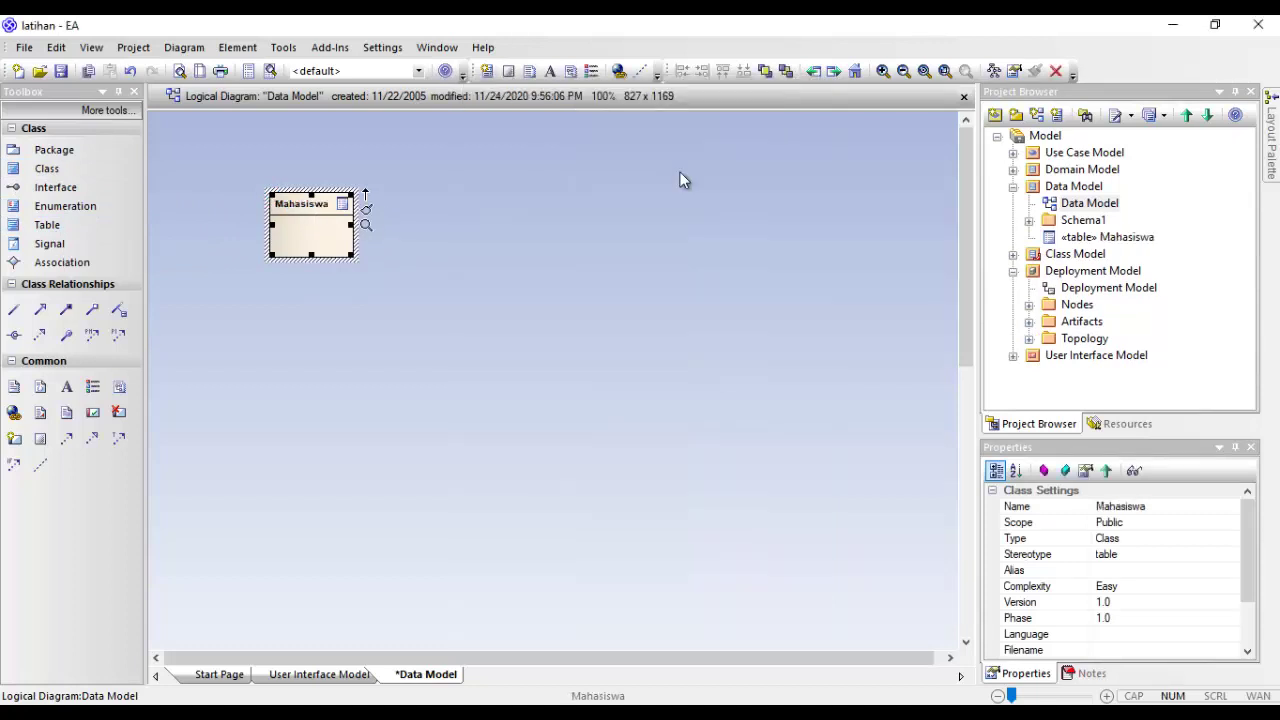
# - Add a column NPM to the Mahasiswa table as a unique primary key and save it
pyautogui.doubleClick(324, 240)
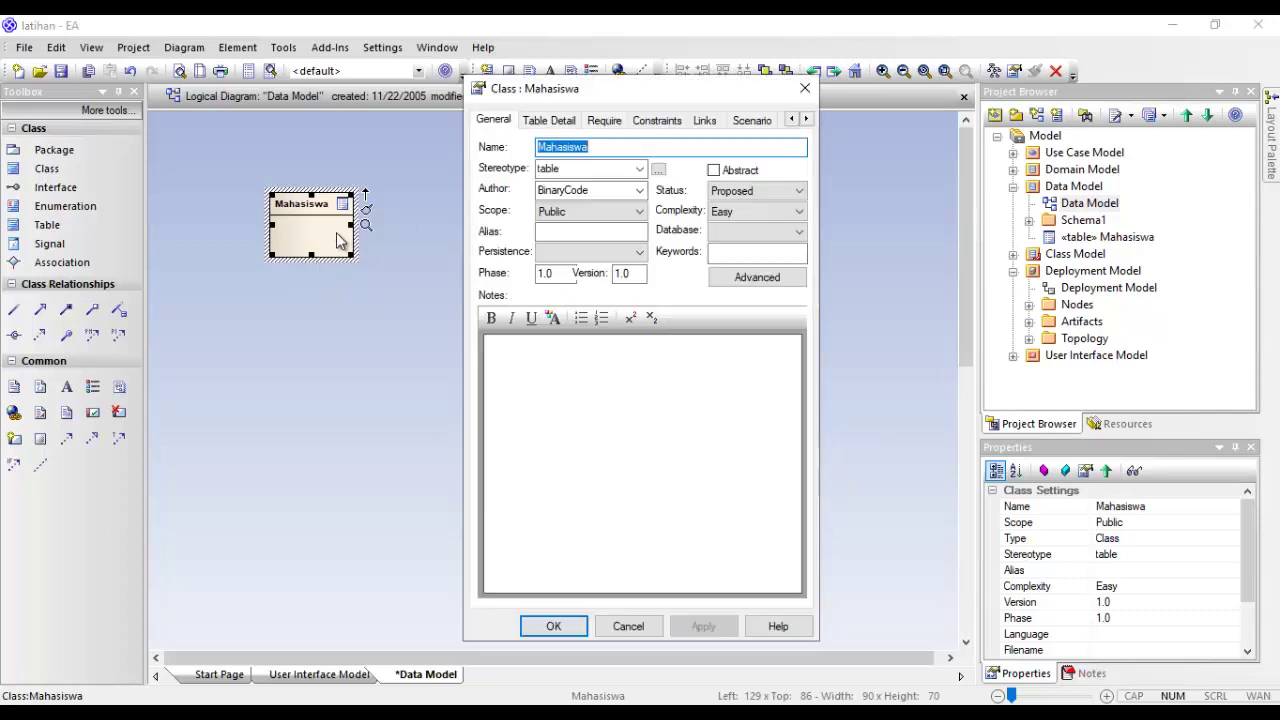
pyautogui.click(558, 120)
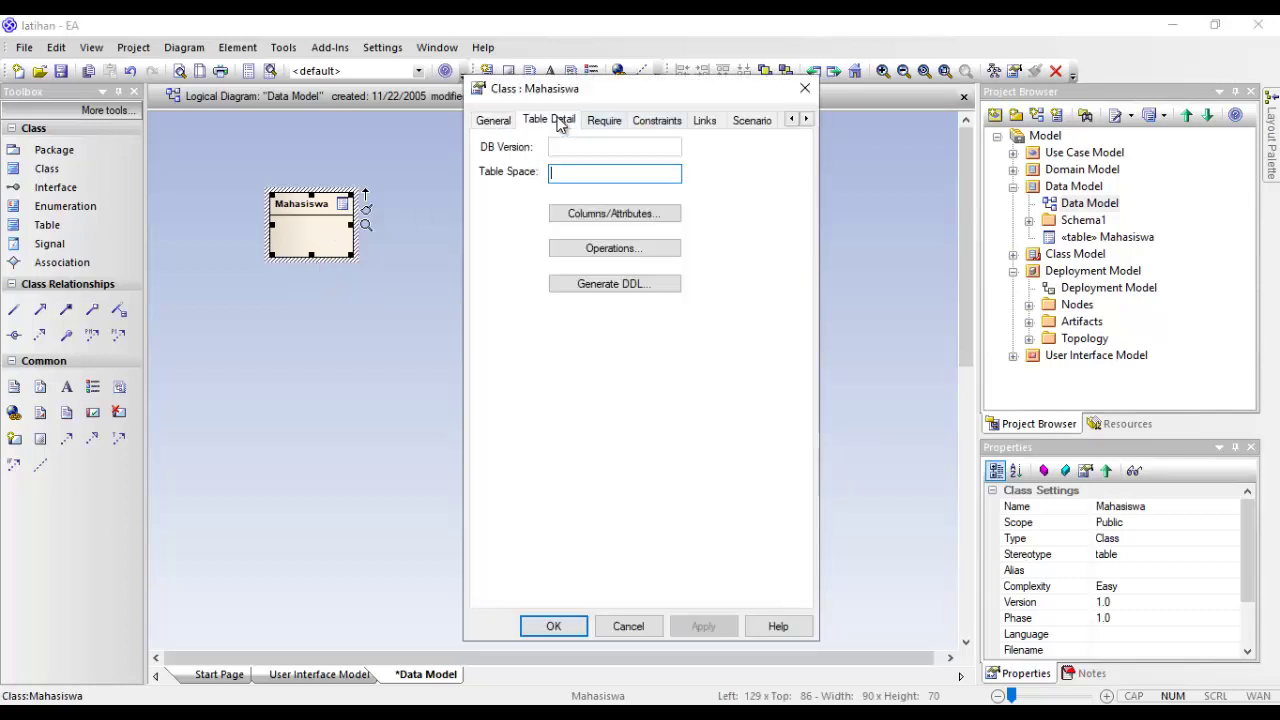
pyautogui.click(614, 215)
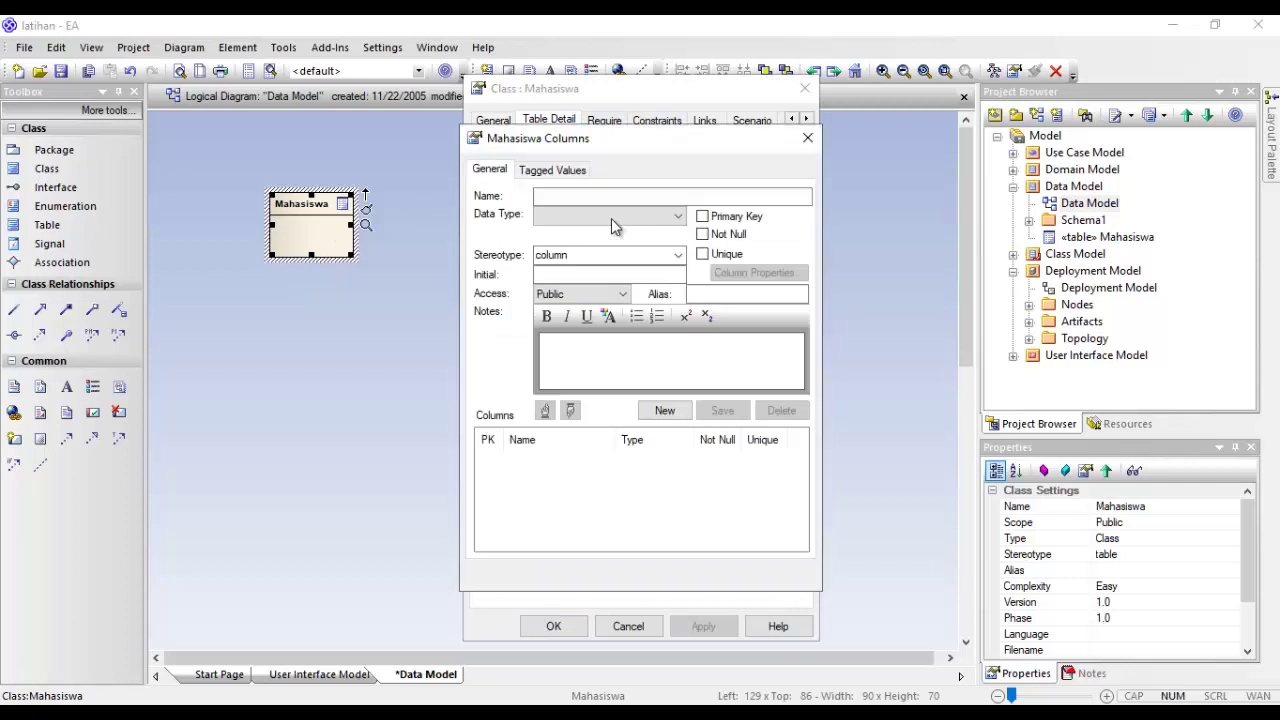
pyautogui.click(546, 197)
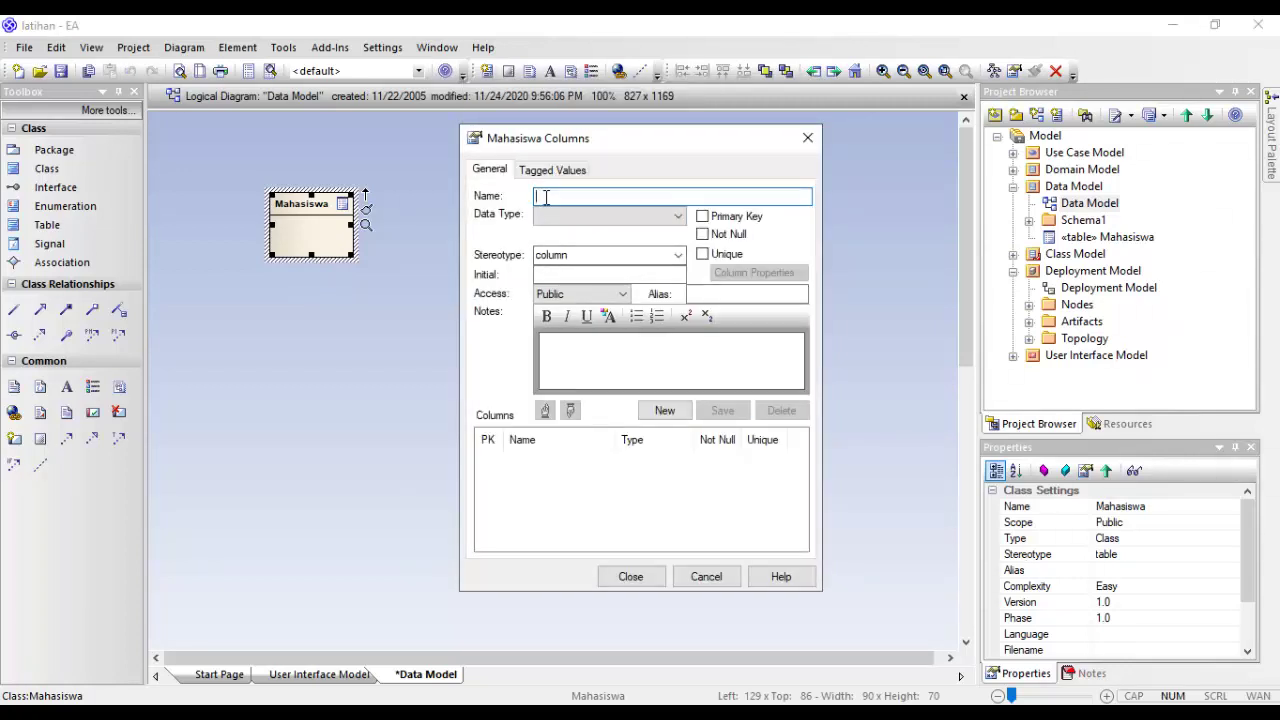
pyautogui.write('NI')
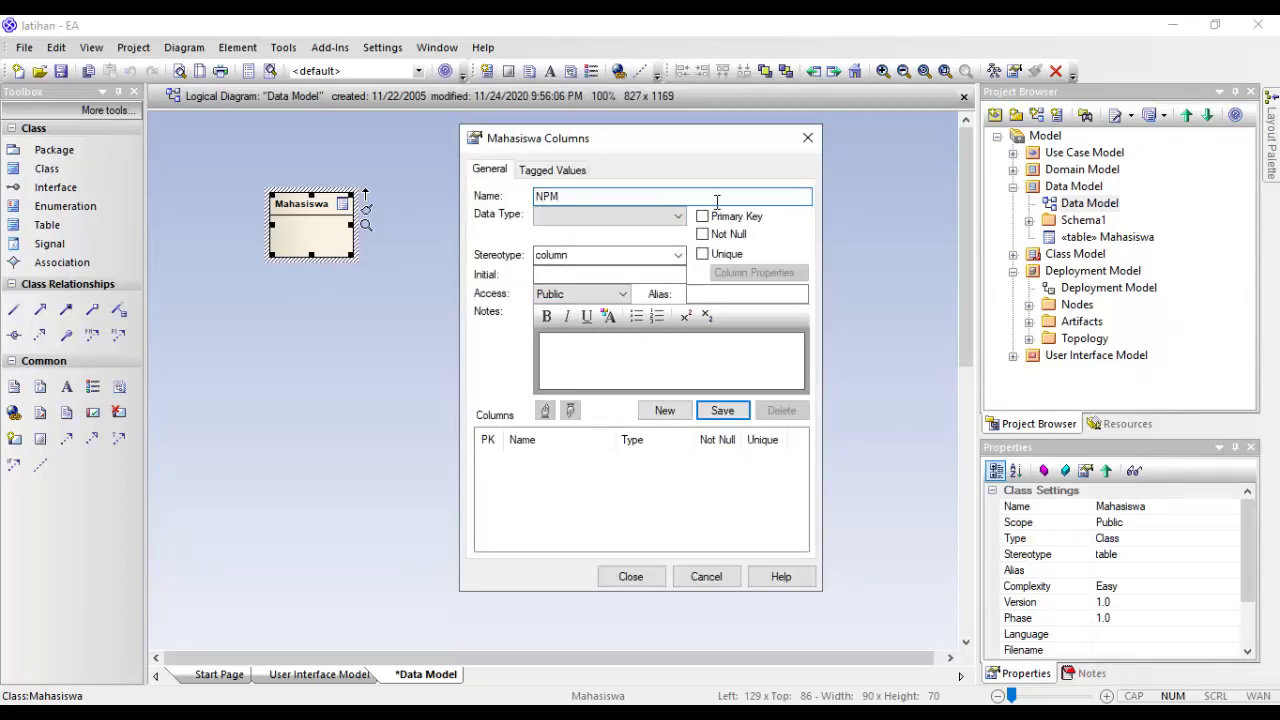
pyautogui.click(703, 216)
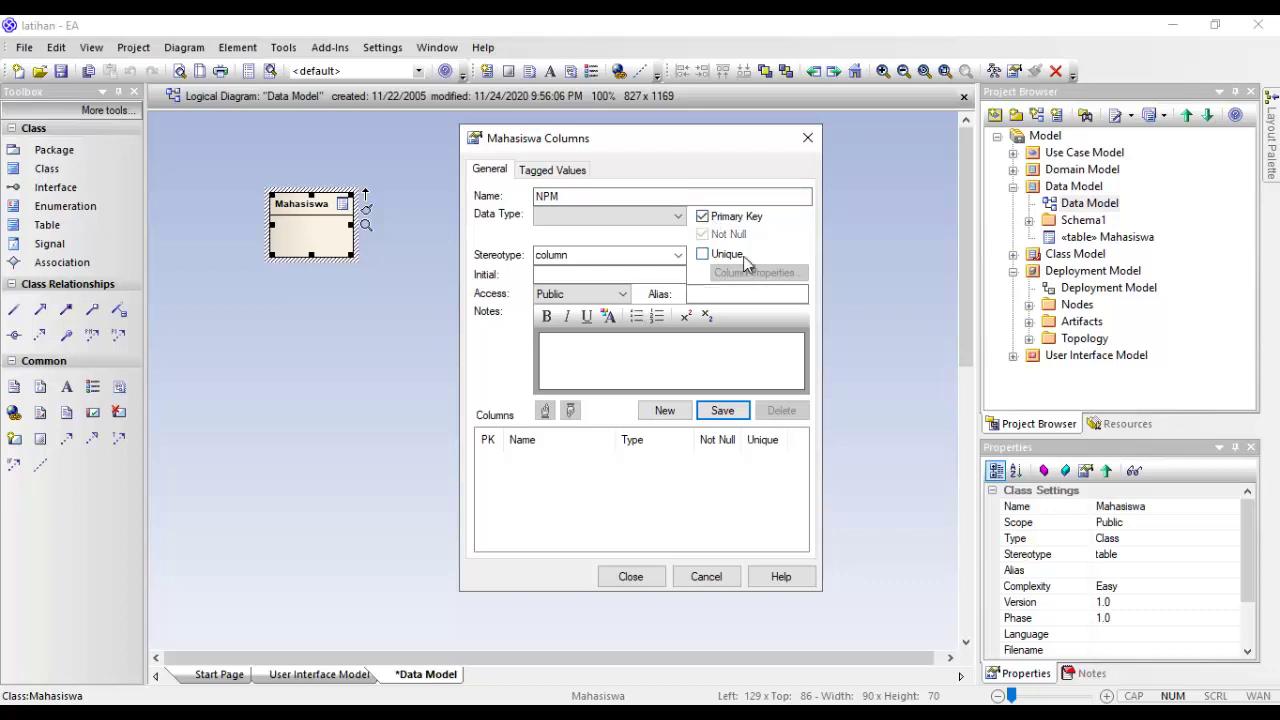
pyautogui.click(703, 254)
pyautogui.click(721, 410)
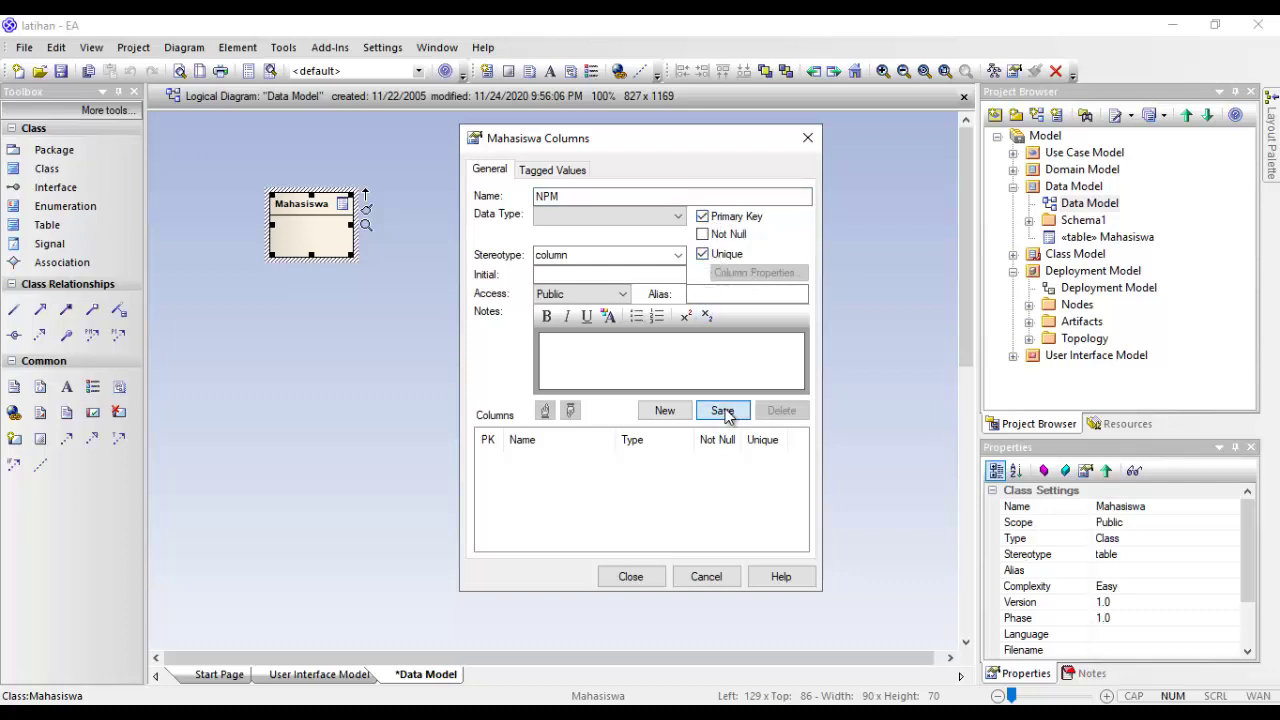
# - Add a Not Null column named Nama Mahasiswa to the Mahasiswa table
pyautogui.click(664, 412)
pyautogui.write('Nama')
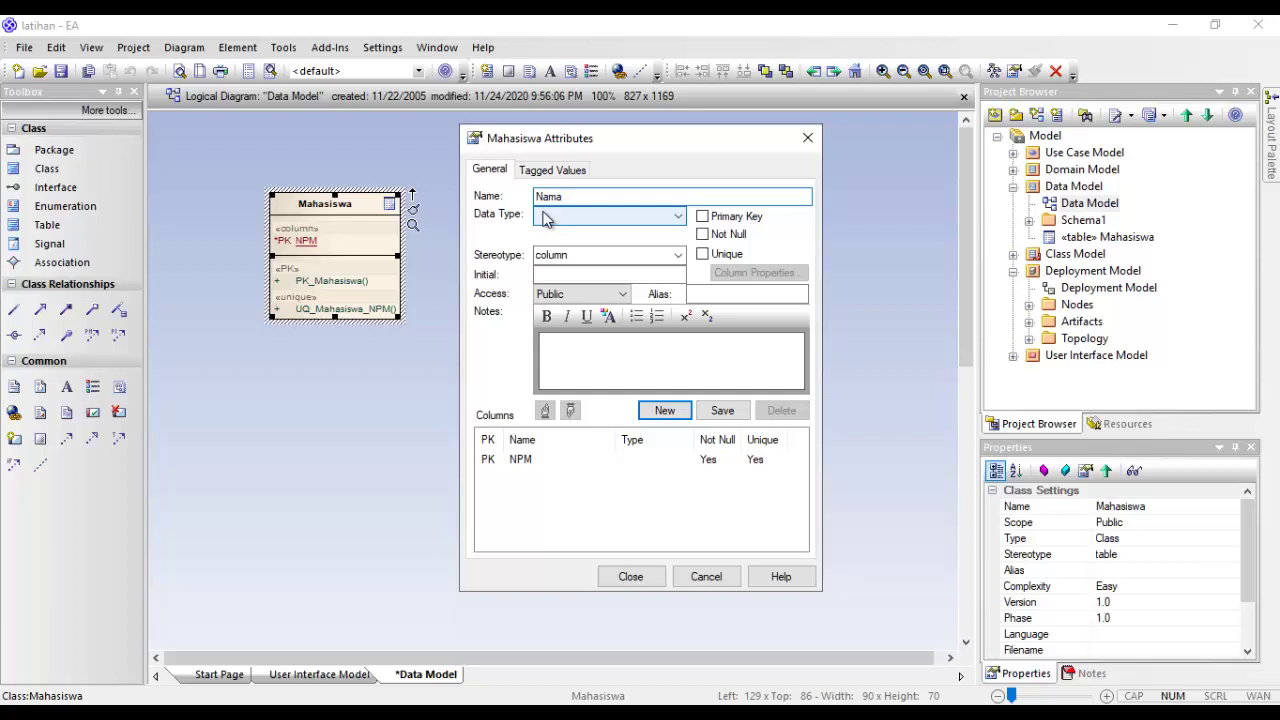
pyautogui.write('Mahasiswa')
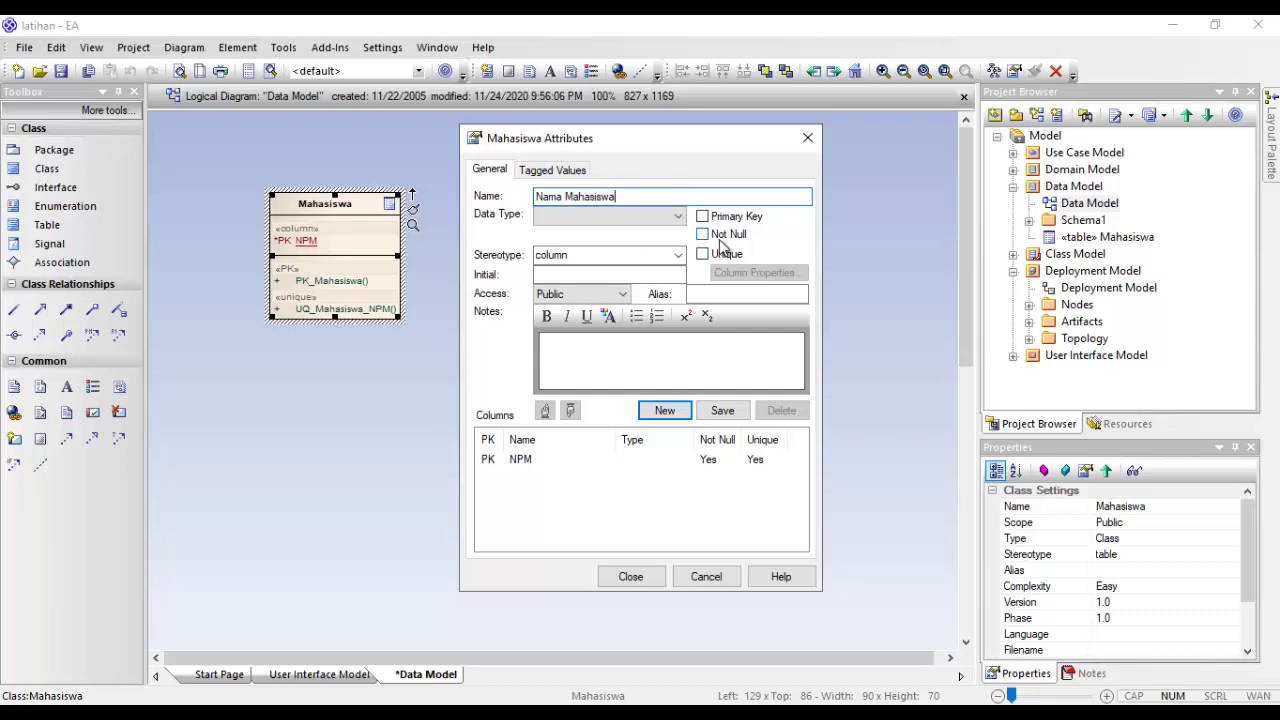
pyautogui.click(709, 243)
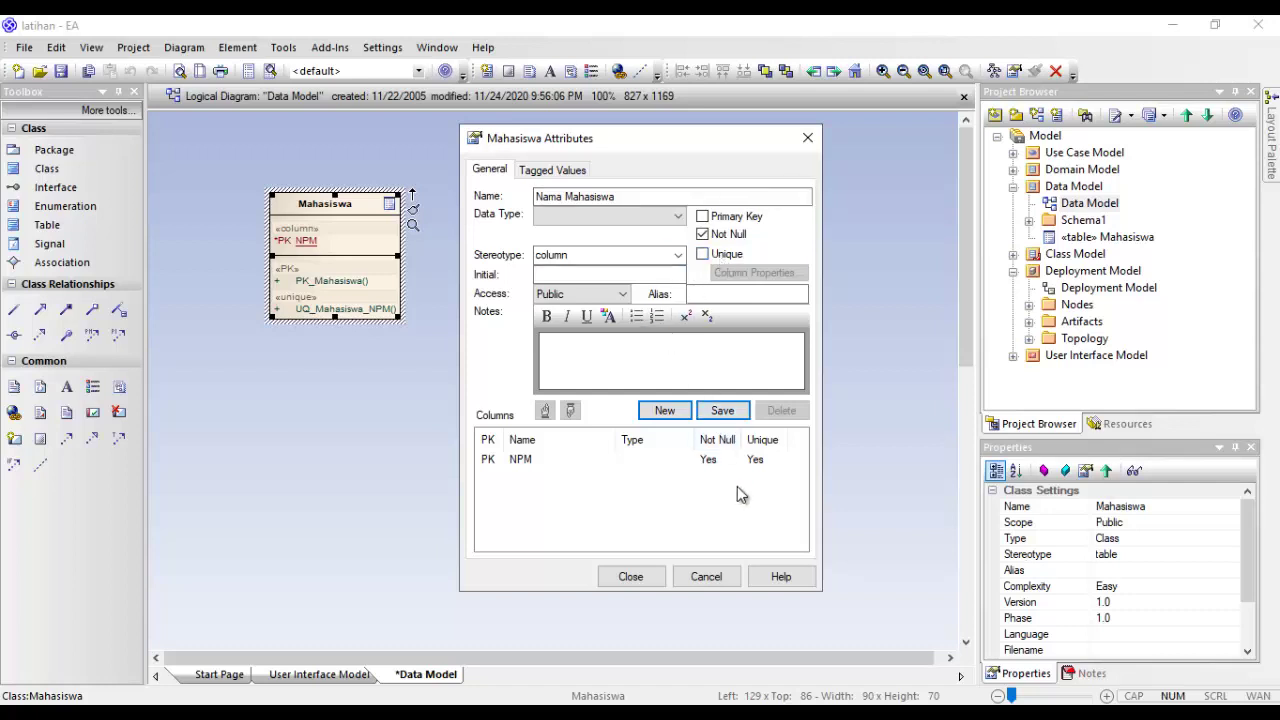
pyautogui.click(722, 411)
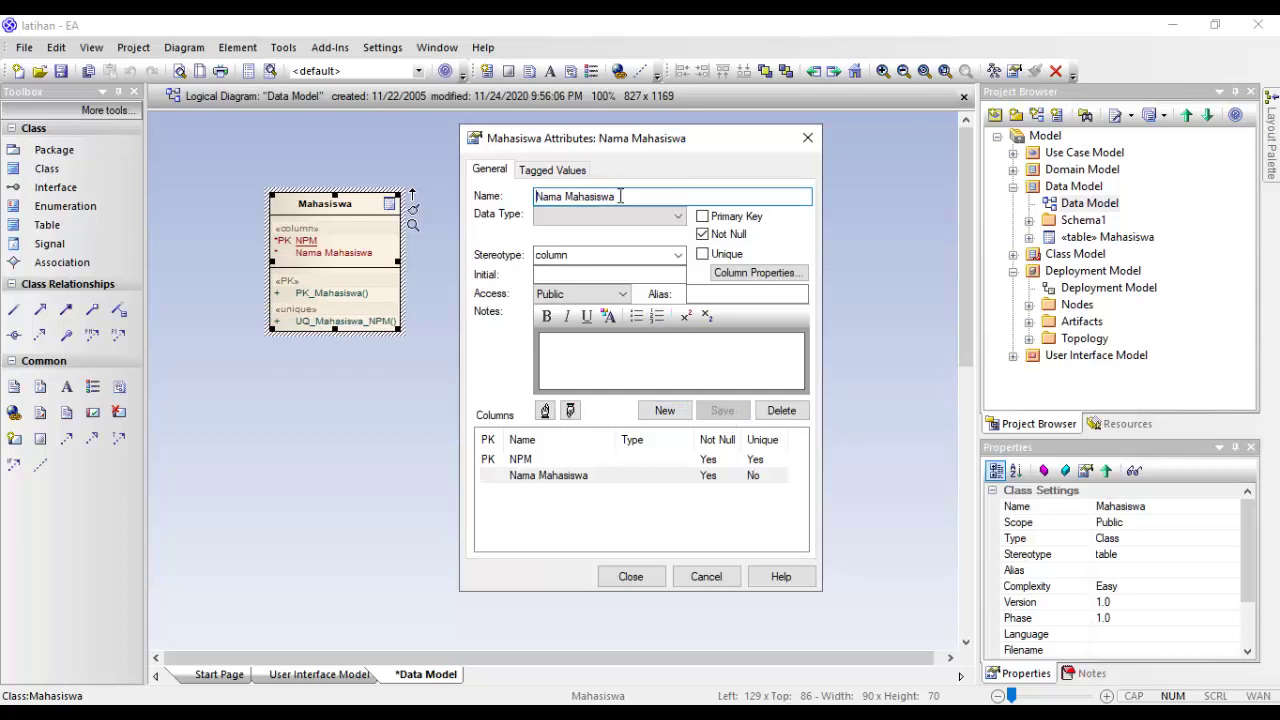
# - Add a Not Null column named Alamat to the Mahasiswa table and close the column editor
pyautogui.click(665, 412)
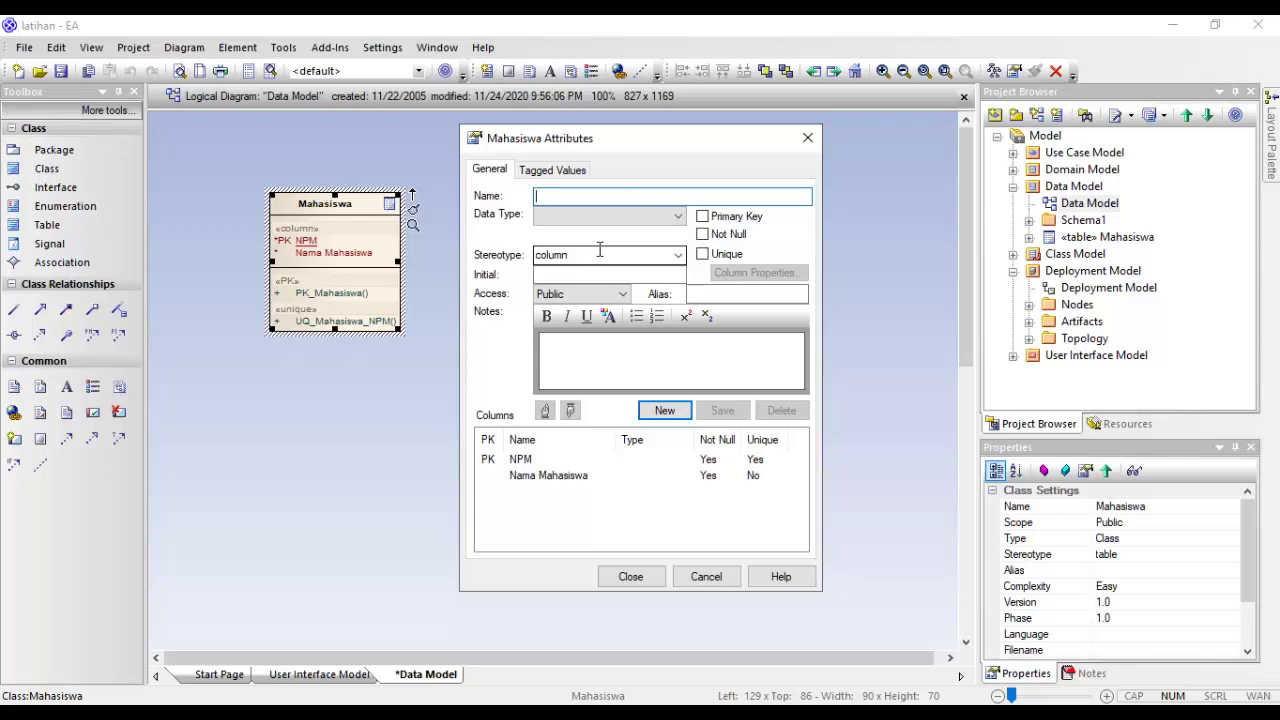
pyautogui.write('Alamat')
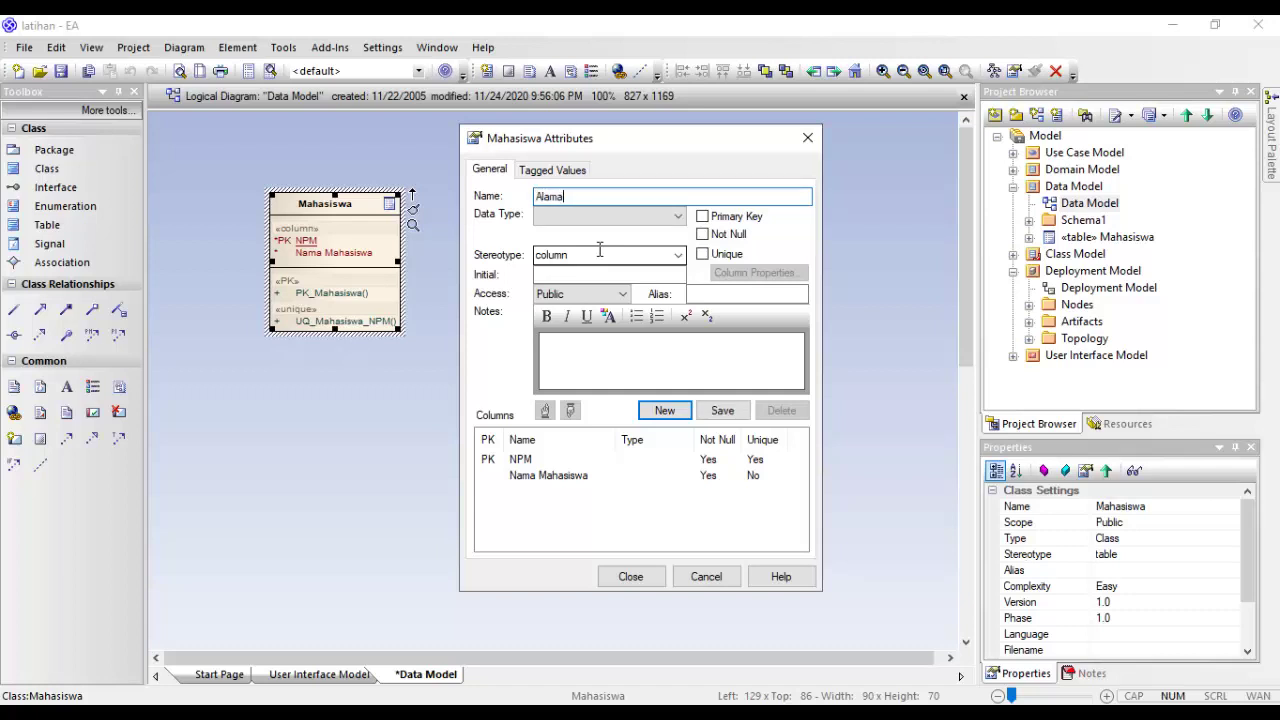
pyautogui.click(706, 236)
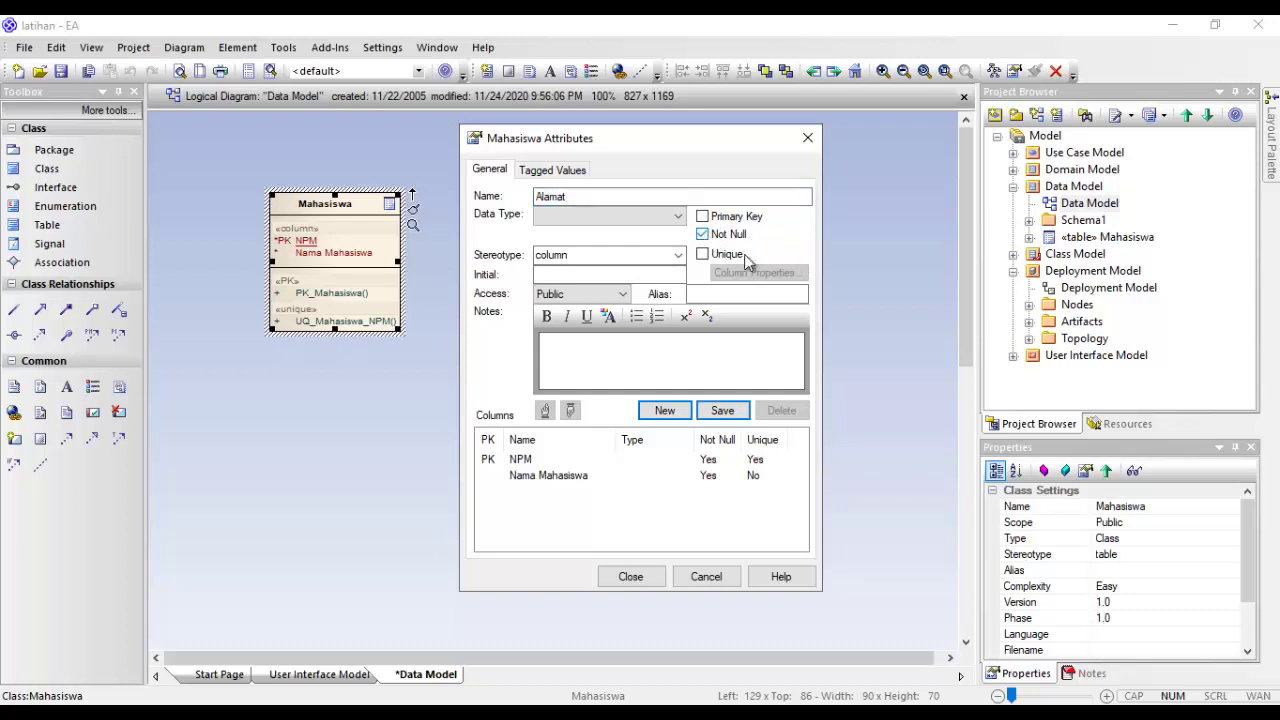
pyautogui.click(724, 414)
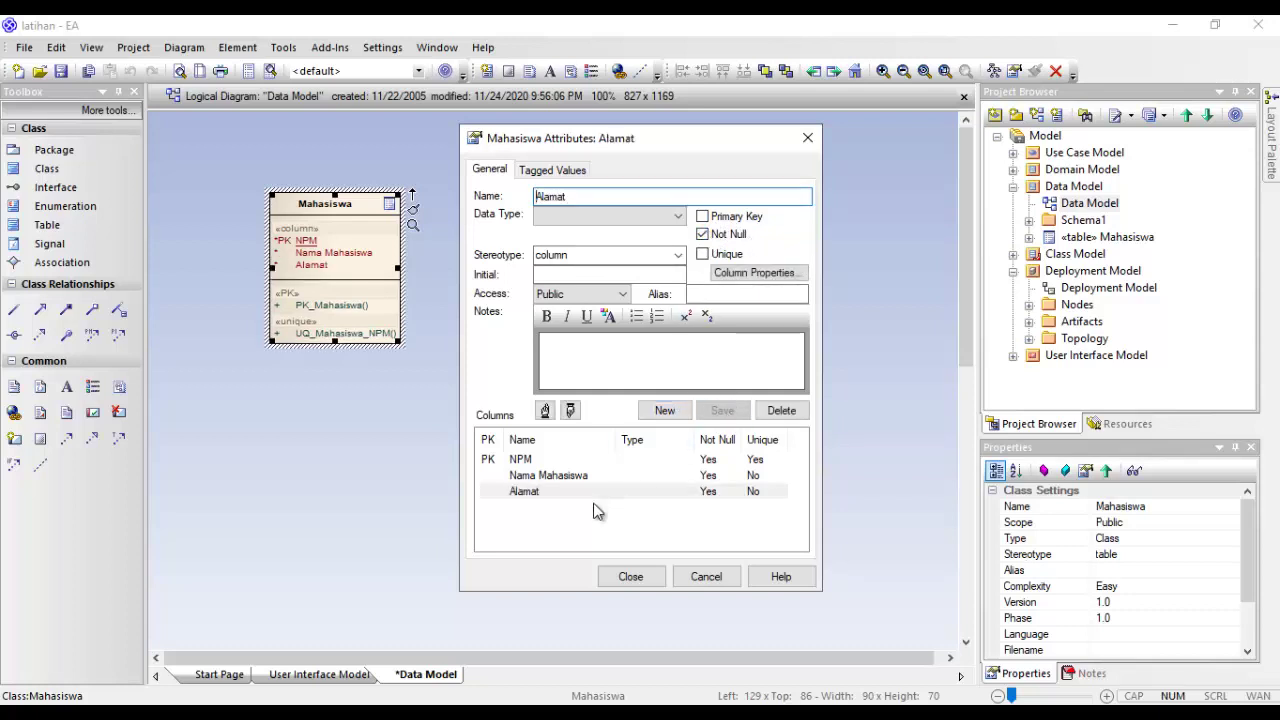
pyautogui.click(630, 578)
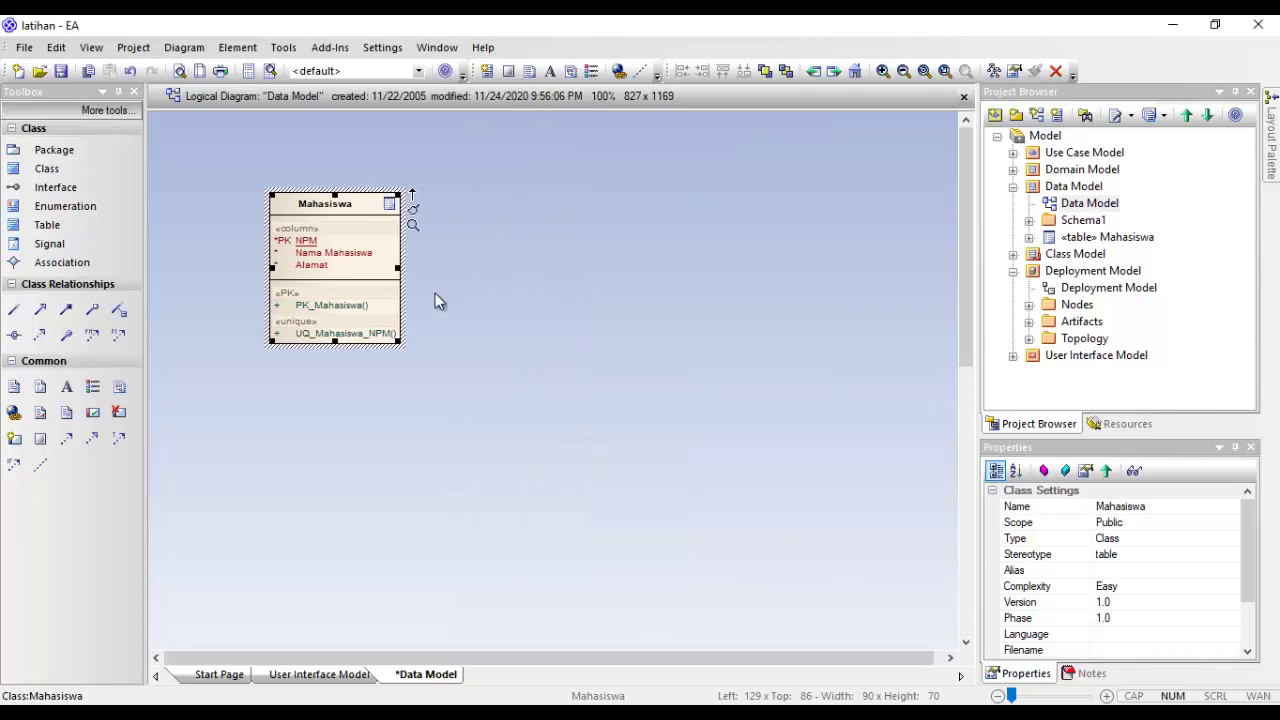
# - Place a second table to the right of Mahasiswa in the Data Model diagram, keeping its default name
pyautogui.click(715, 257)
pyautogui.click(342, 206)
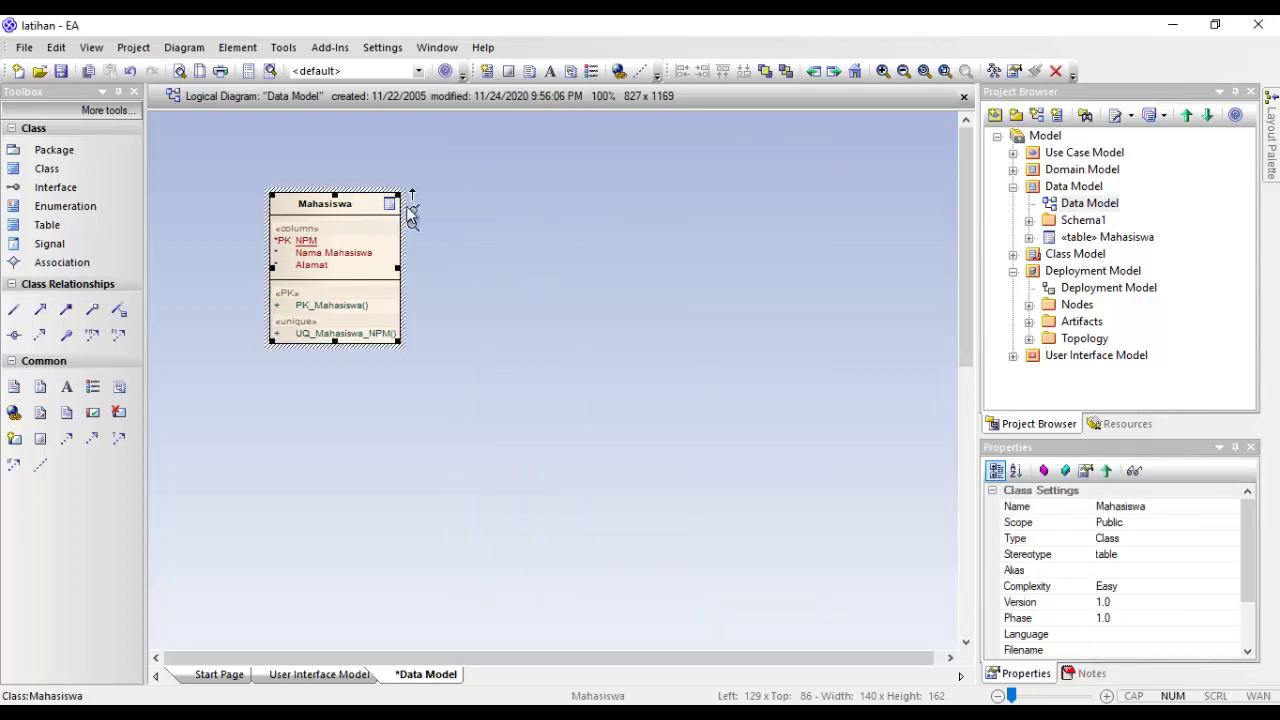
pyautogui.click(50, 226)
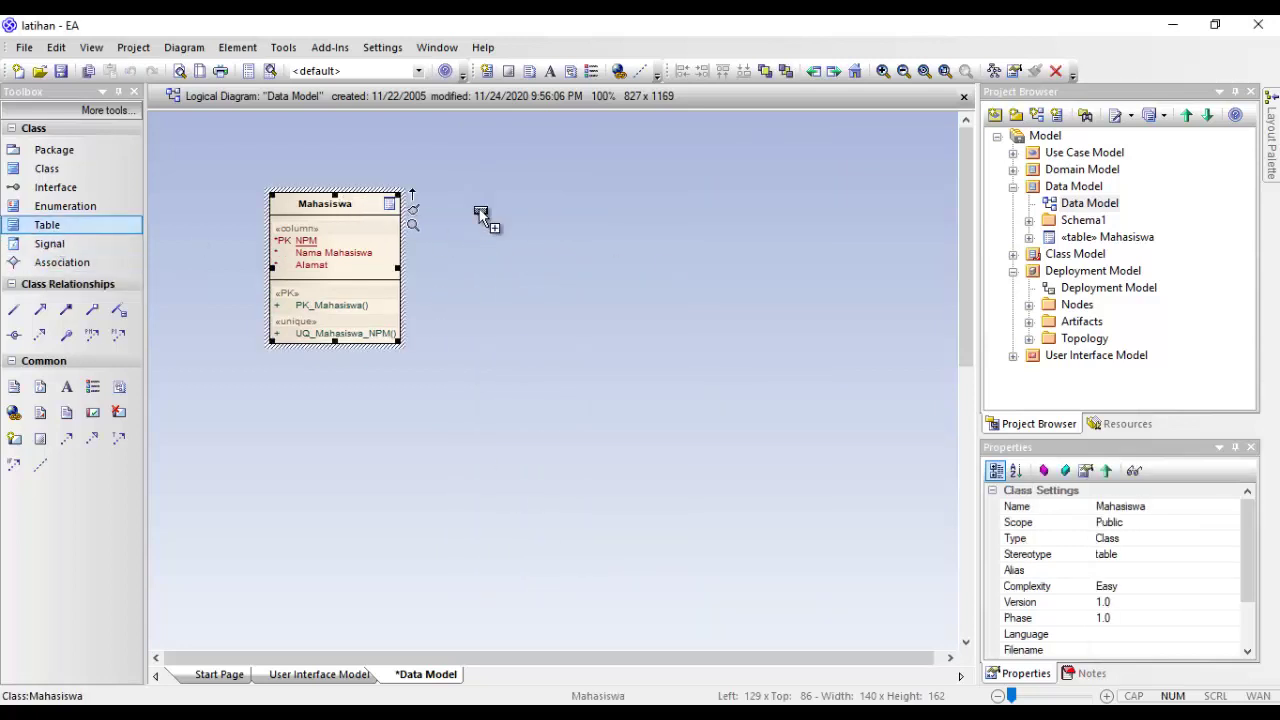
pyautogui.click(690, 234)
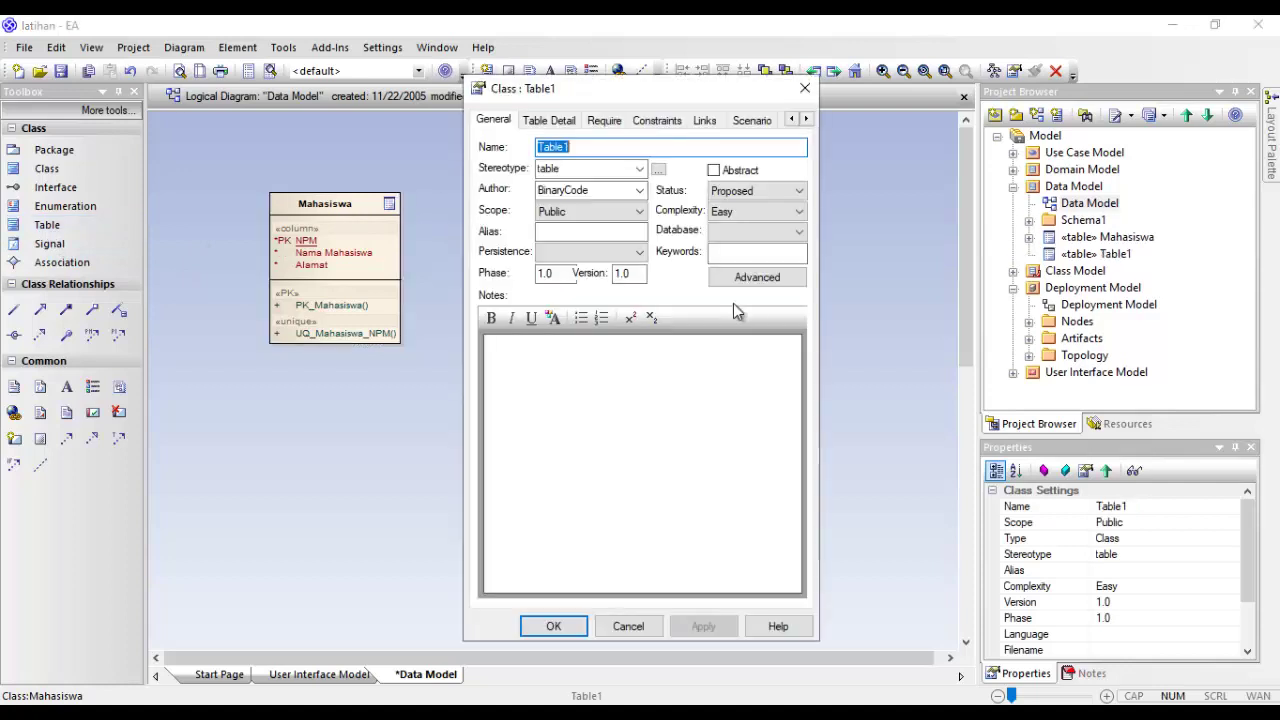
pyautogui.click(570, 634)
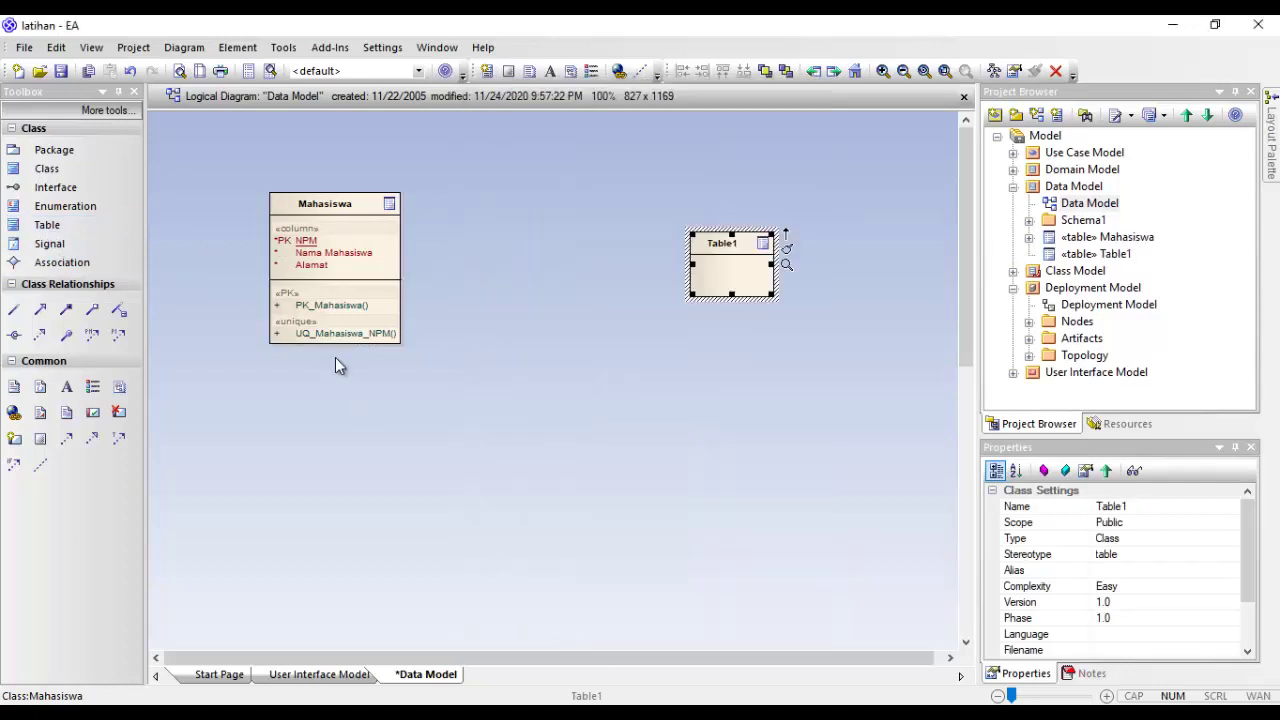
# - Connect the Mahasiswa table to the second table with a plain line and move the second table closer to Mahasiswa
pyautogui.click(356, 236)
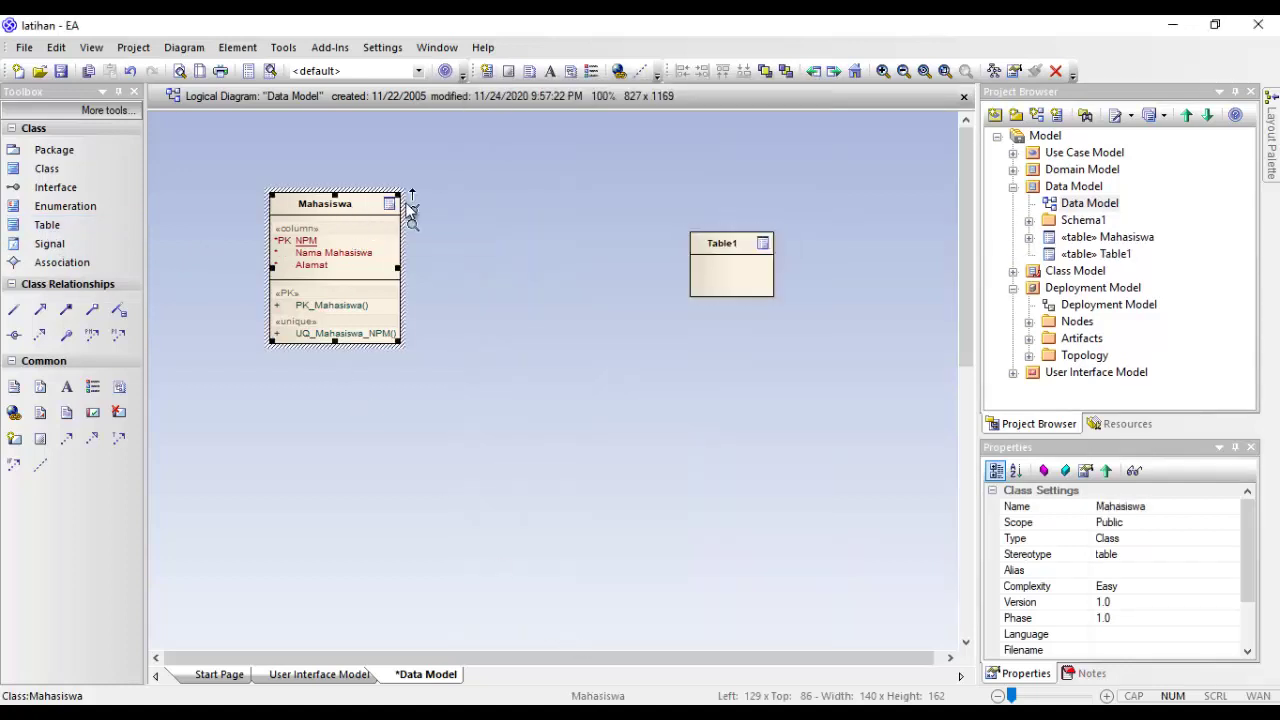
pyautogui.moveTo(412, 196)
pyautogui.mouseDown()
pyautogui.moveTo(679, 230)
pyautogui.moveTo(750, 276)
pyautogui.moveTo(639, 225)
pyautogui.moveTo(556, 208)
pyautogui.moveTo(575, 223)
pyautogui.mouseUp()
pyautogui.click(791, 287)
pyautogui.click(780, 233)
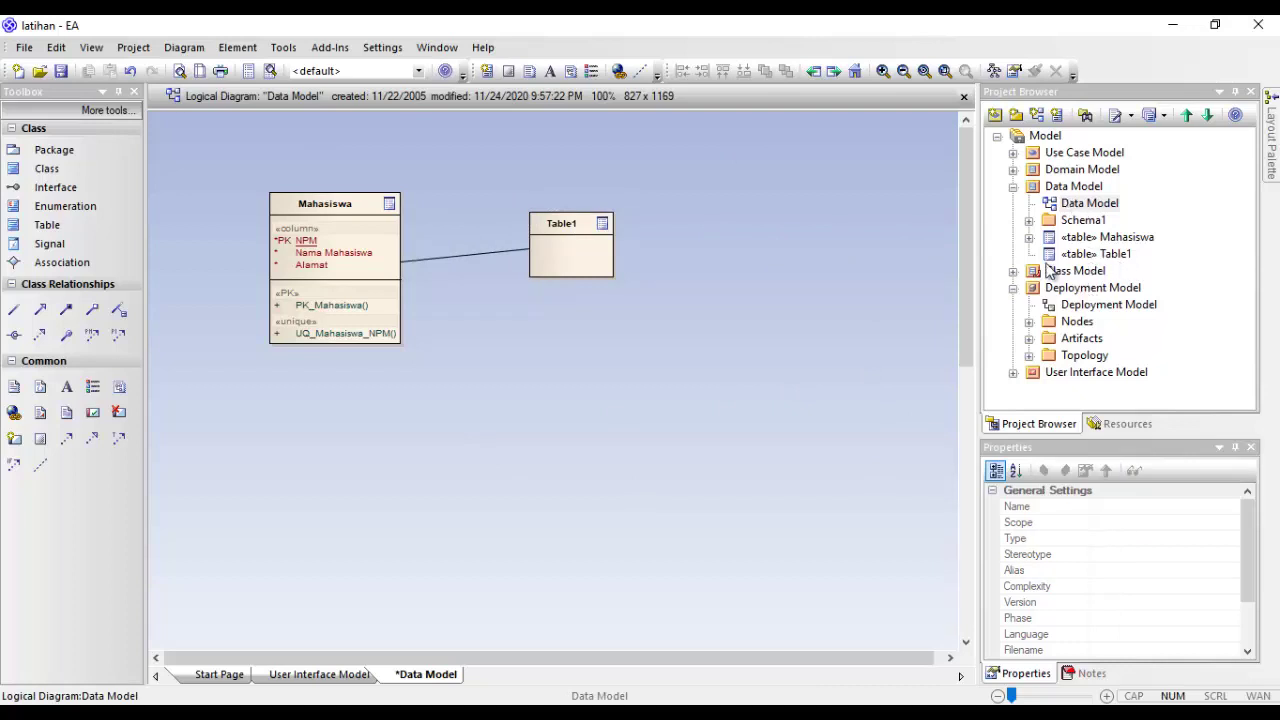
# - Open the Deployment Model diagram and add a component with its default name in the empty area below the template elements
pyautogui.doubleClick(1078, 306)
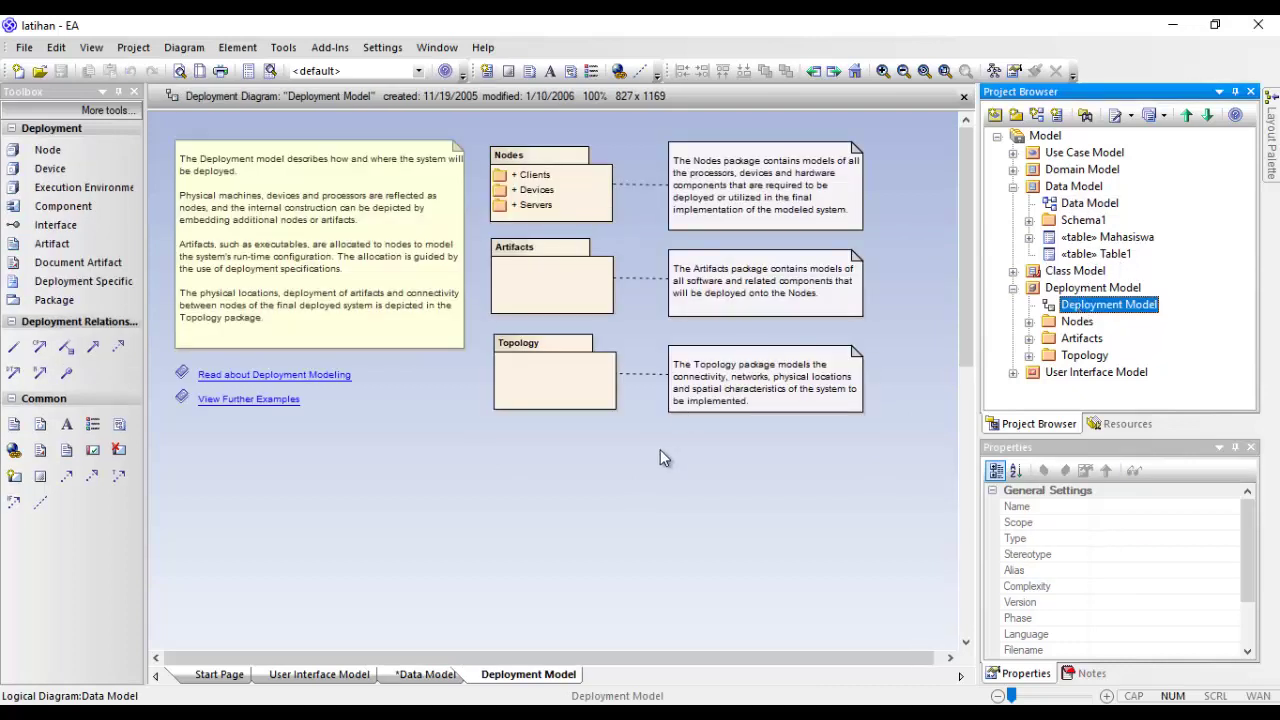
pyautogui.moveTo(479, 131); pyautogui.dragTo(638, 241)
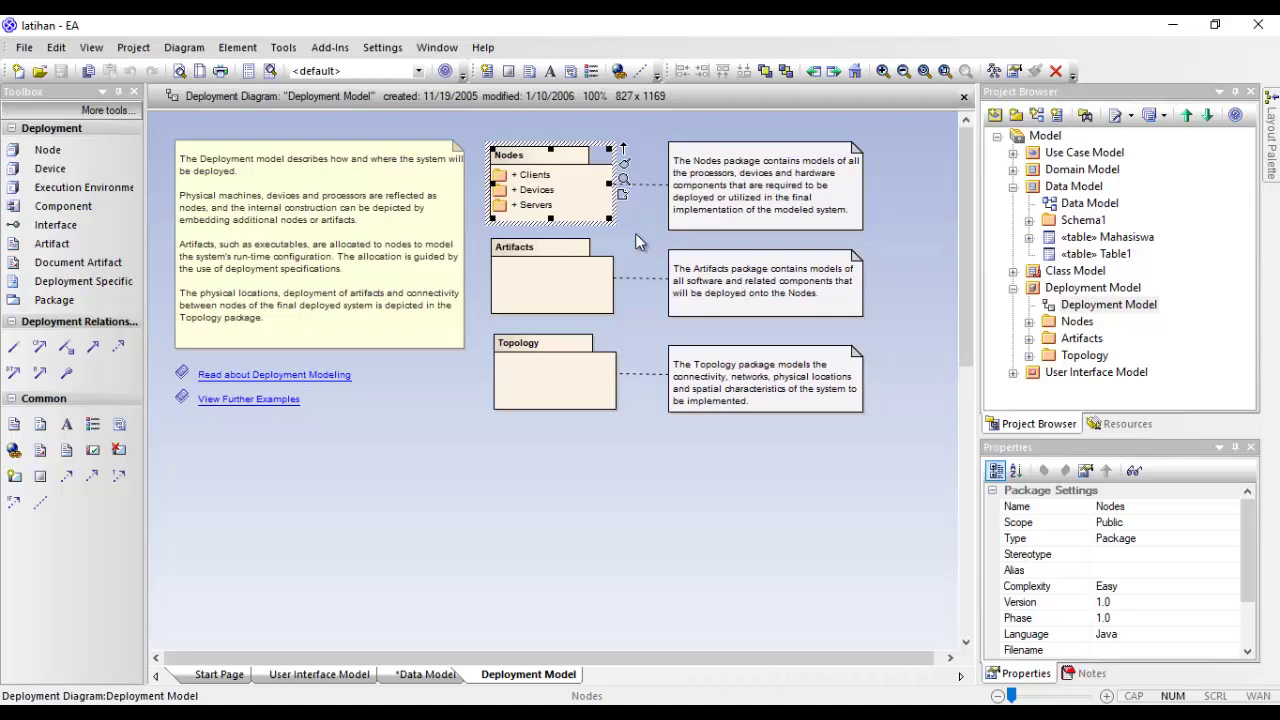
pyautogui.click(636, 238)
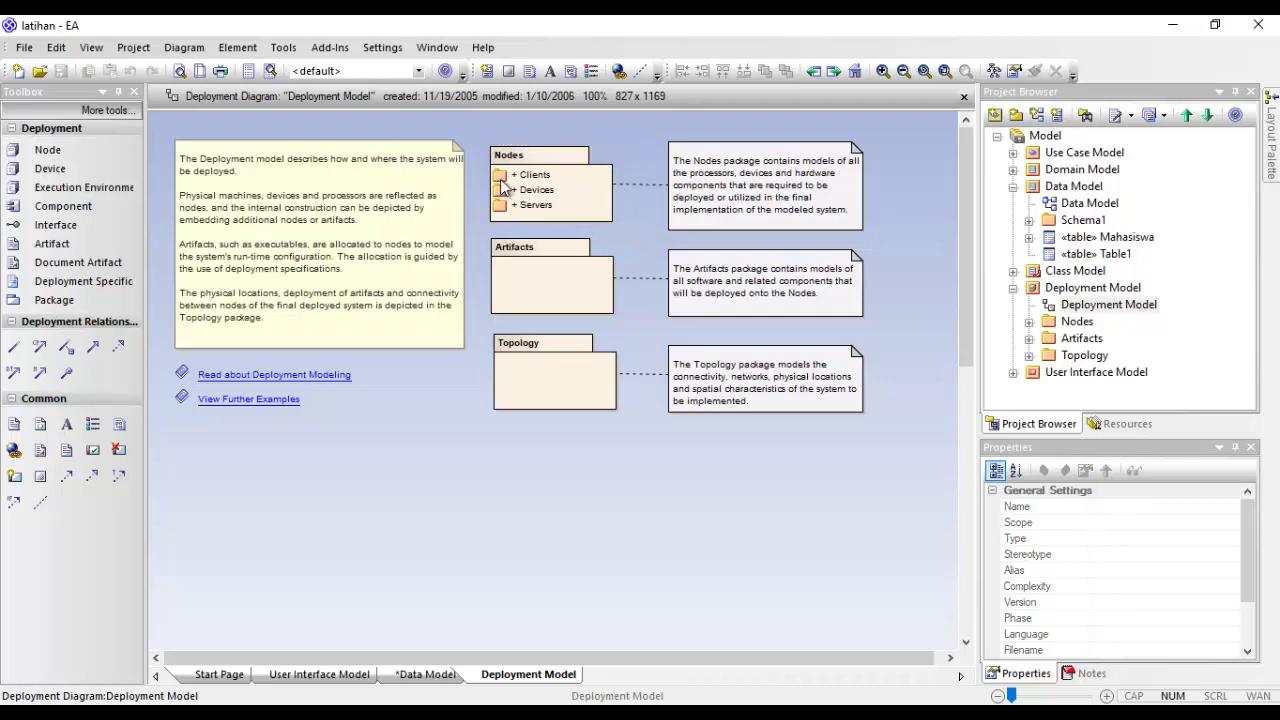
pyautogui.moveTo(486, 140); pyautogui.dragTo(637, 237)
pyautogui.click(636, 238)
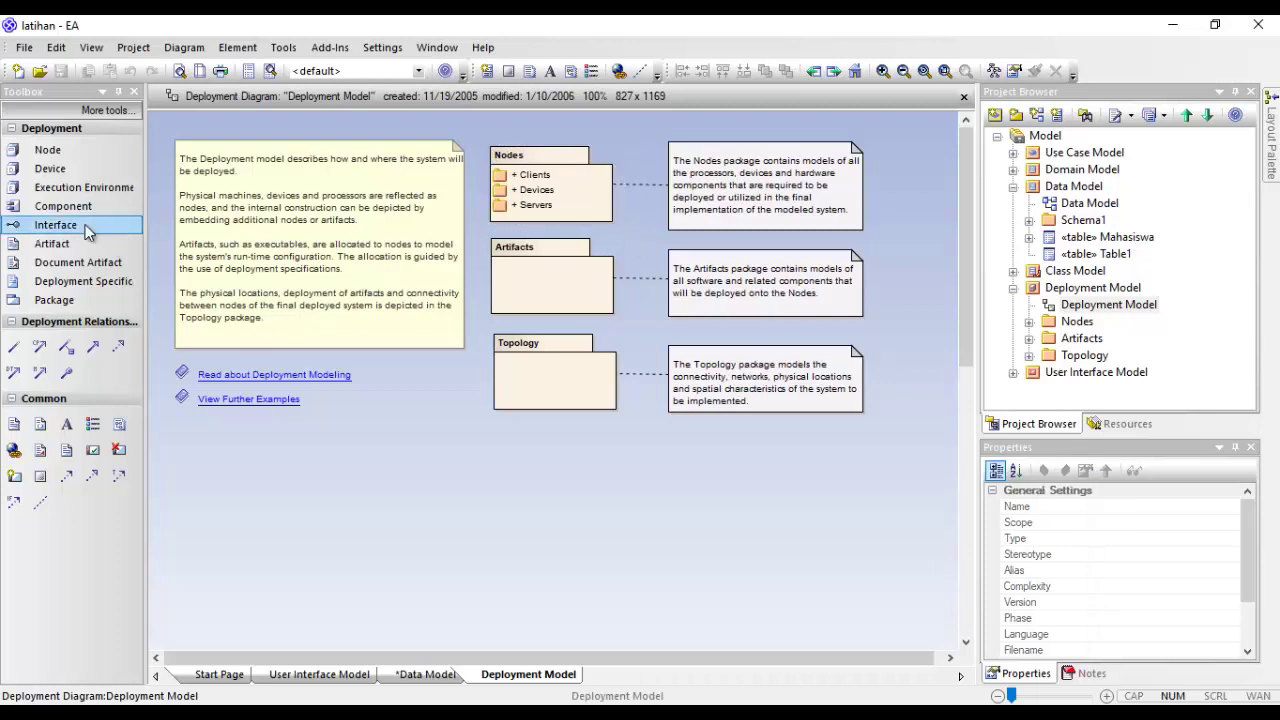
pyautogui.moveTo(63, 206); pyautogui.dragTo(341, 478)
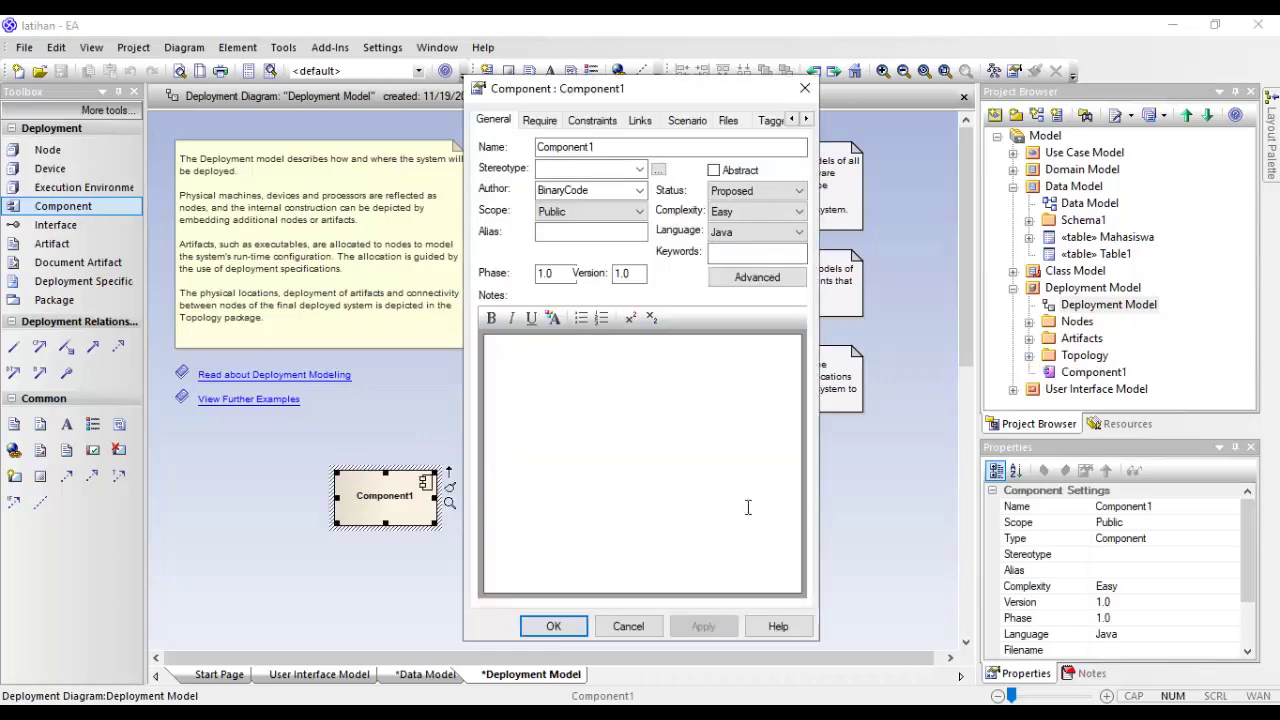
pyautogui.click(553, 626)
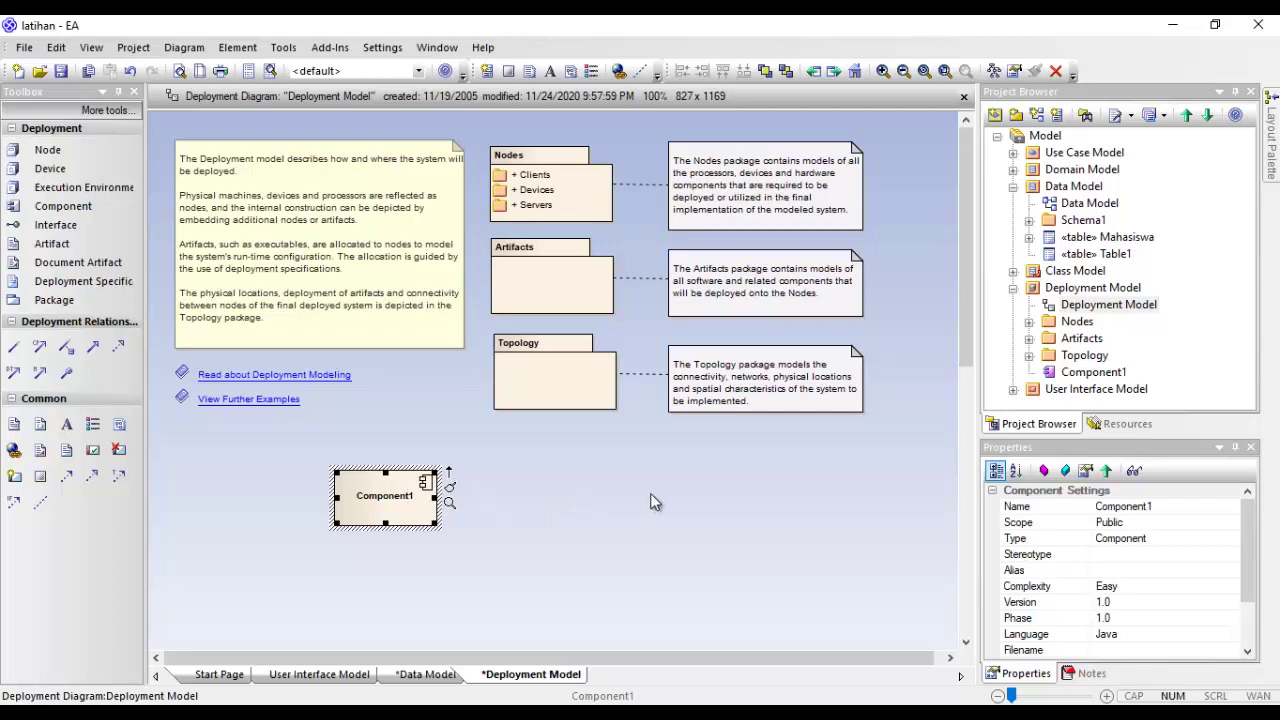
# - Remove all elements from the Deployment Model diagram
pyautogui.click(609, 445)
pyautogui.hotkey('ctrl', 'a')
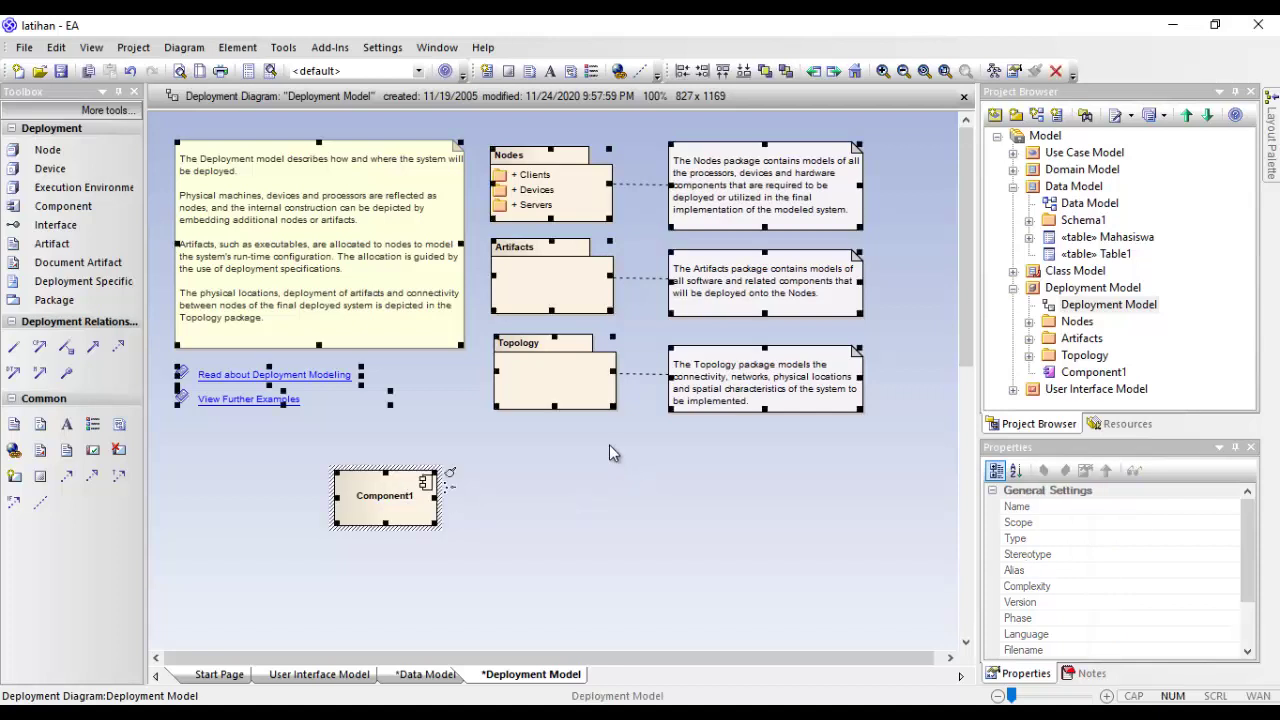
pyautogui.press('Delete')
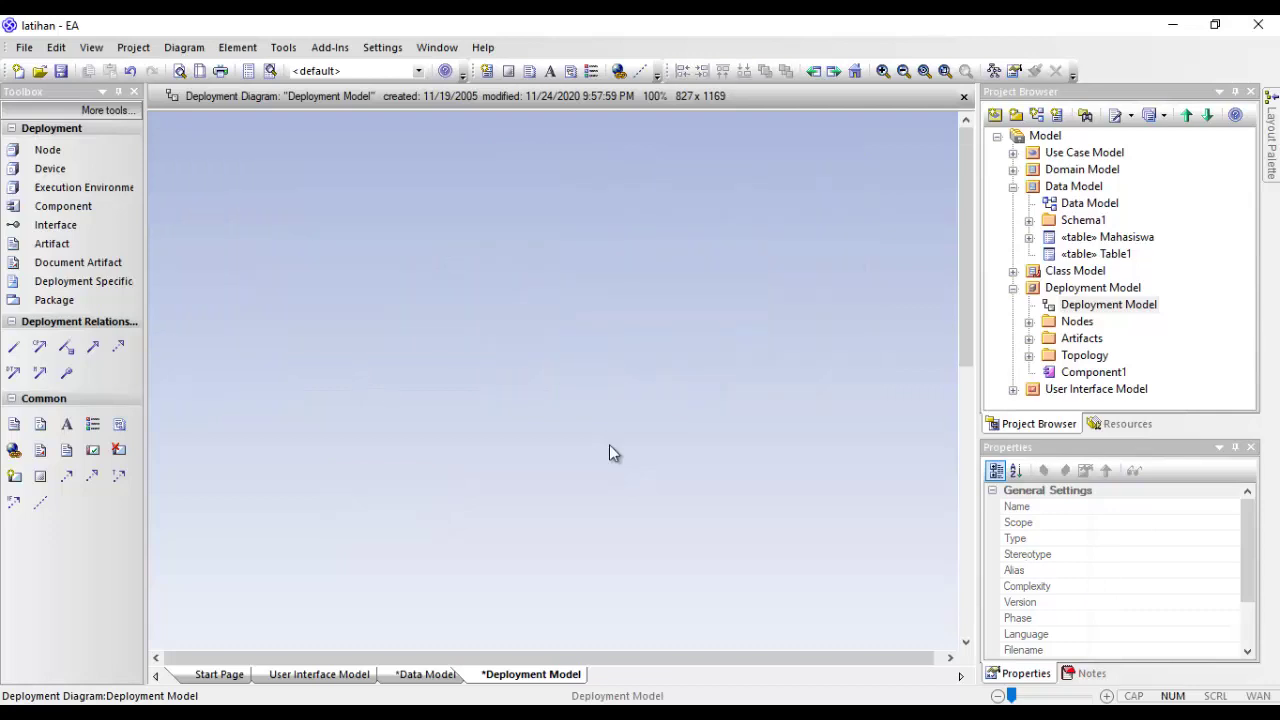
# - Following the PDF's deployment figure, place a device named Web Browser near the diagram's upper edge and shorten it to a height of about 54
pyautogui.hotkey('alt', 'Tab')
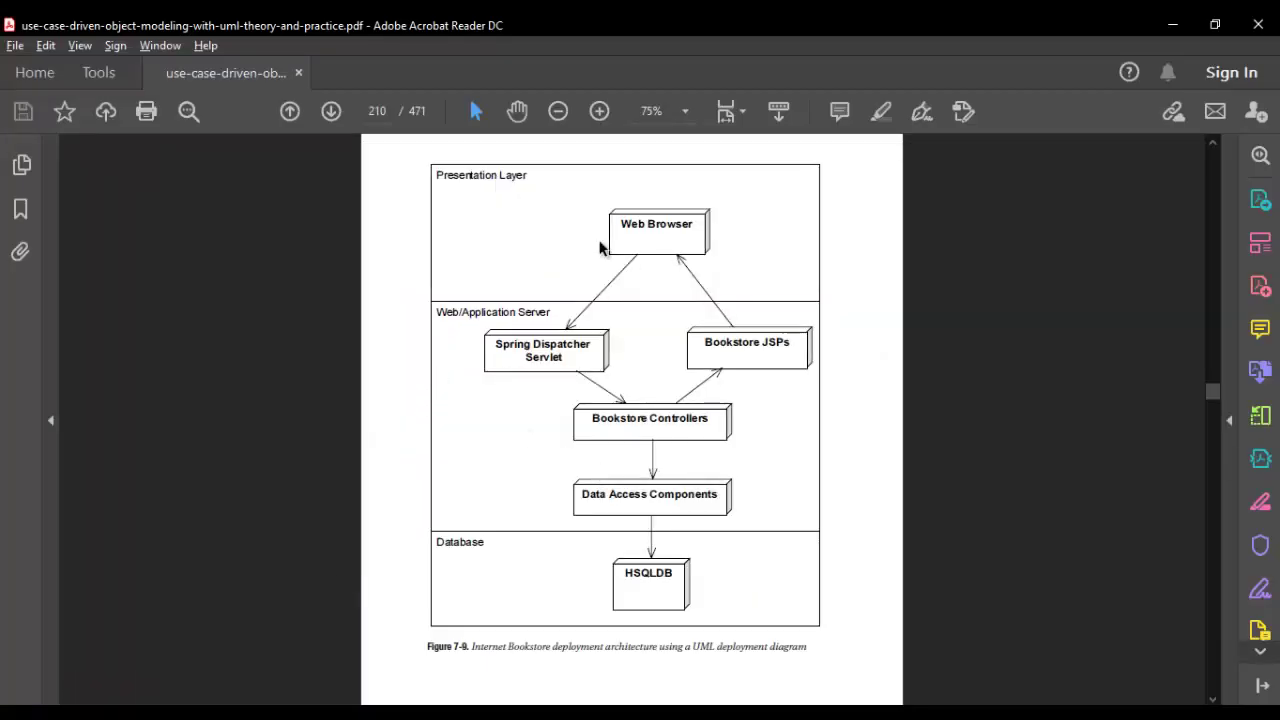
pyautogui.hotkey('alt', 'Tab')
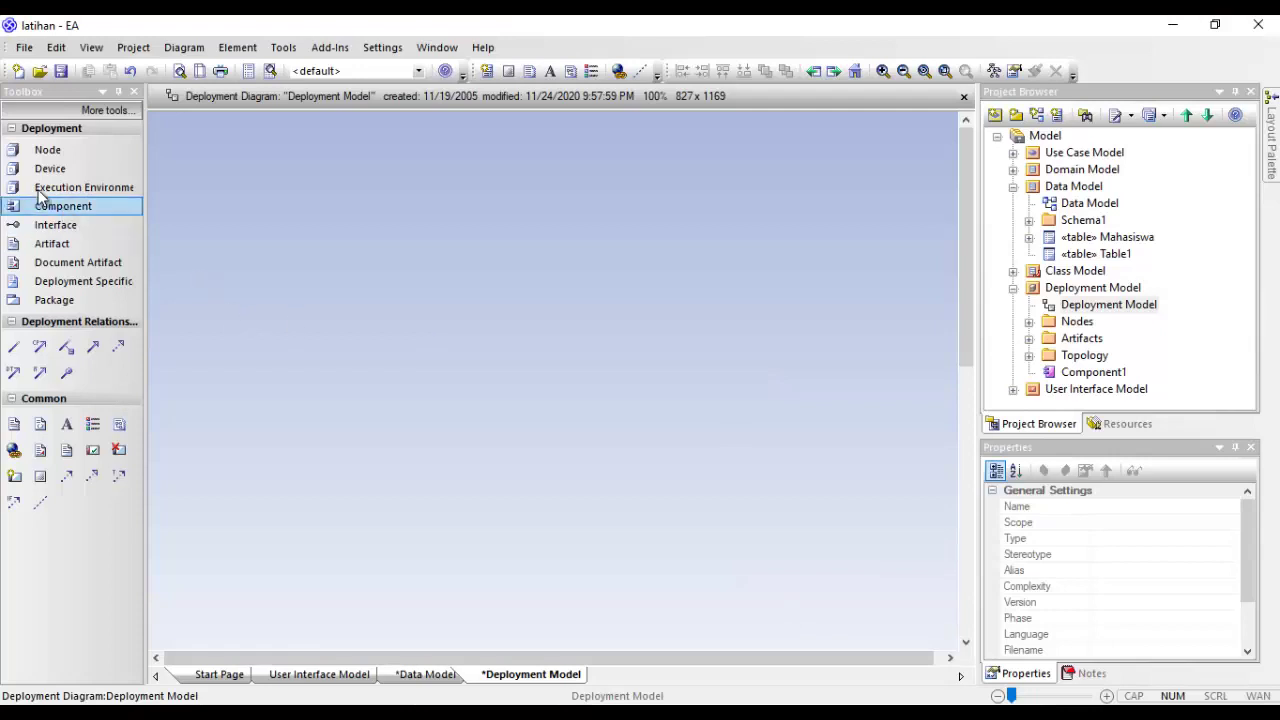
pyautogui.click(58, 168)
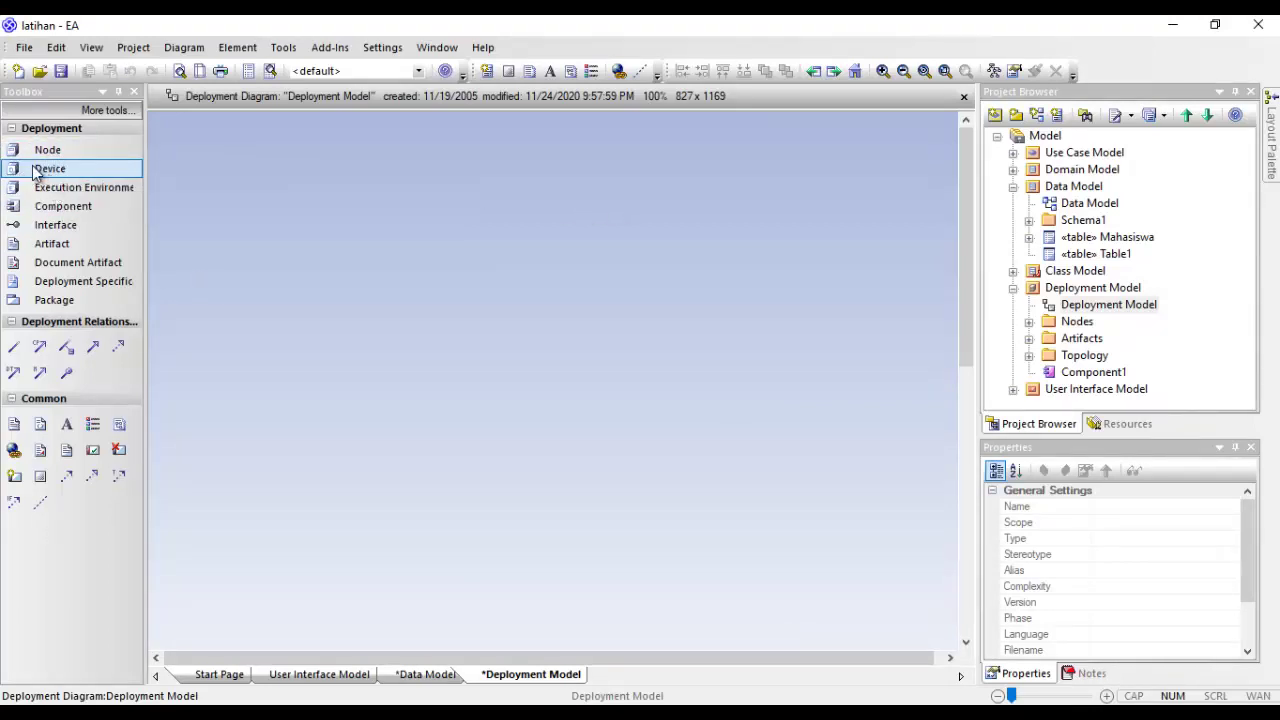
pyautogui.click(476, 178)
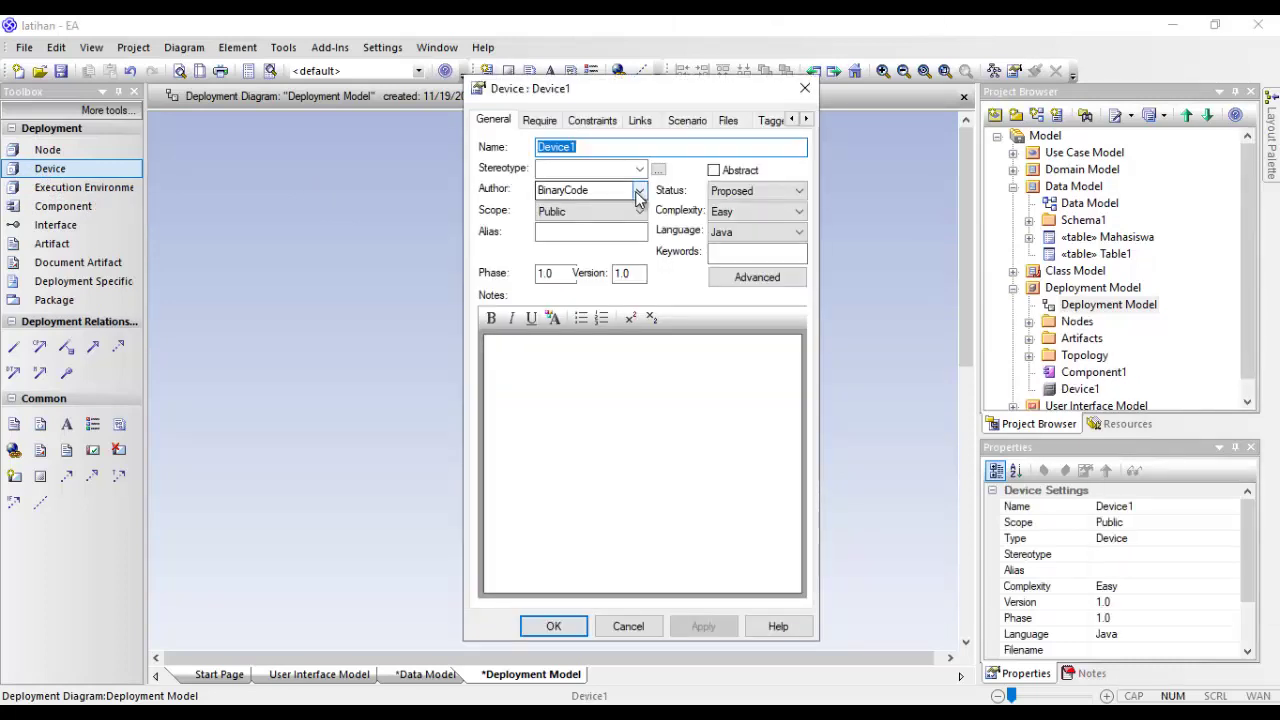
pyautogui.write('Web Browser')
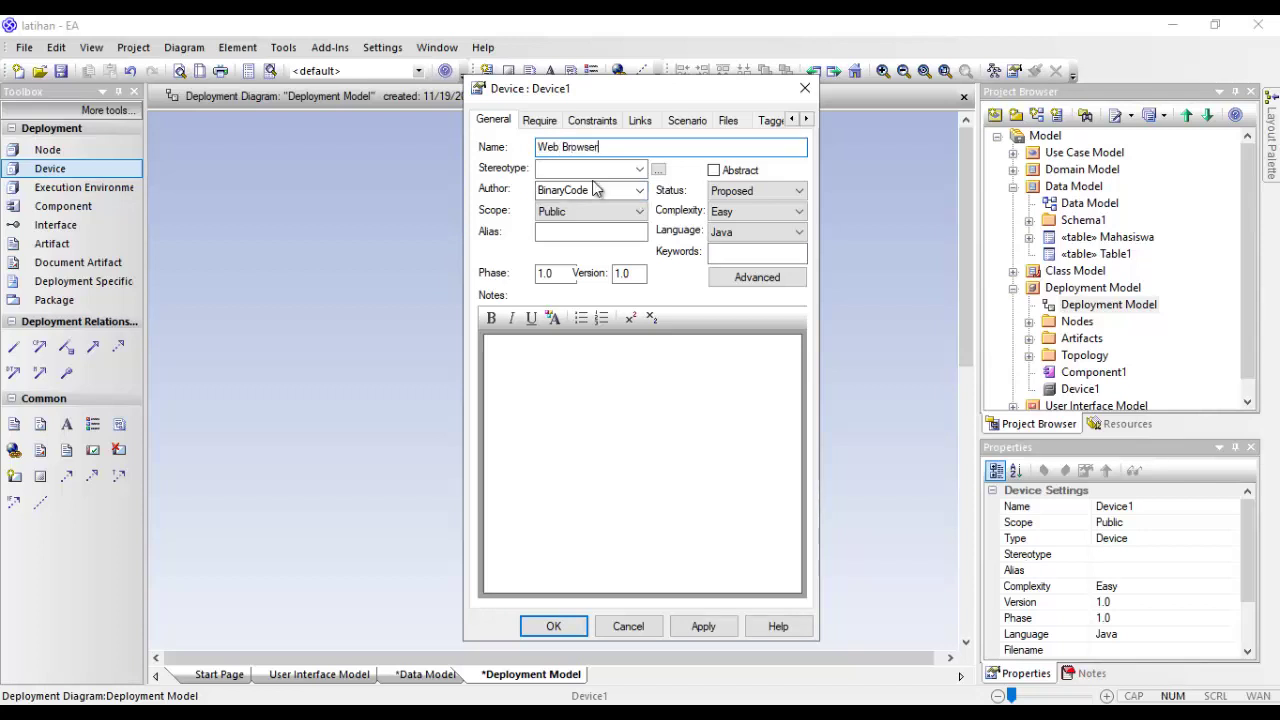
pyautogui.press('Return')
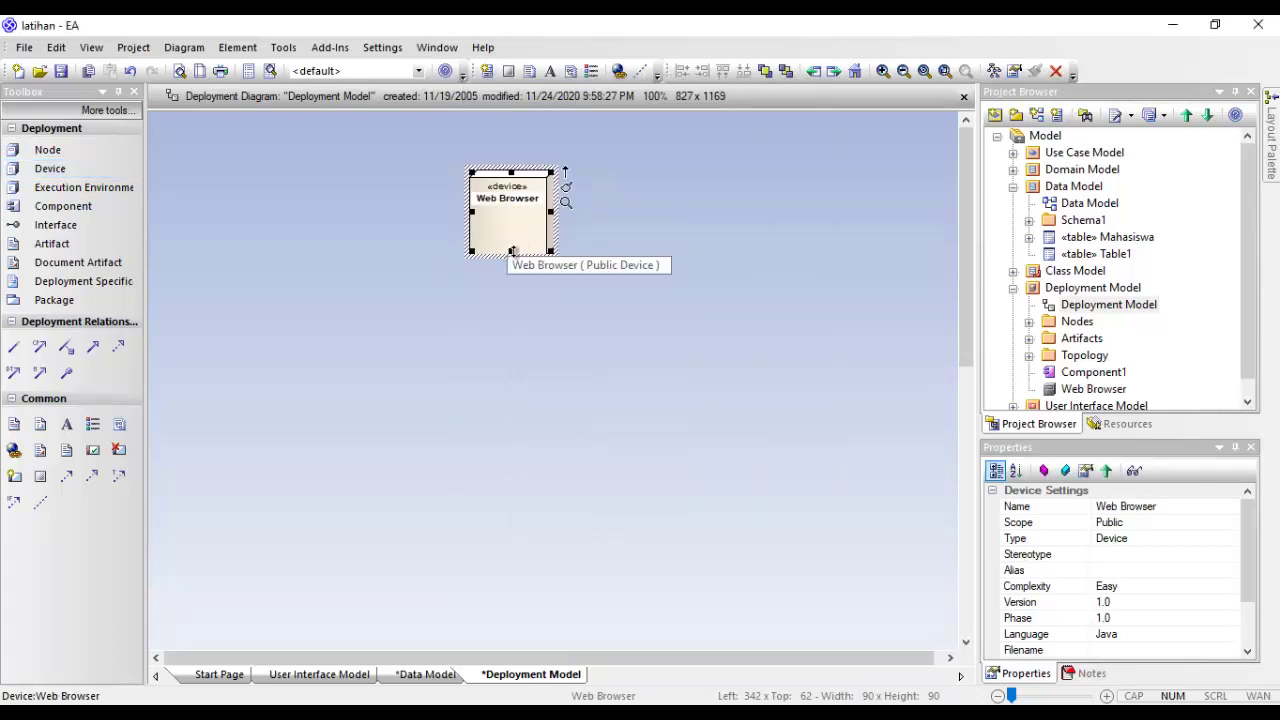
pyautogui.moveTo(508, 251); pyautogui.dragTo(508, 220)
pyautogui.click(641, 214)
# - Compare the Web Browser device with the PDF's deployment figure and examine its requirement and constraint properties
pyautogui.hotkey('alt', 'Tab')
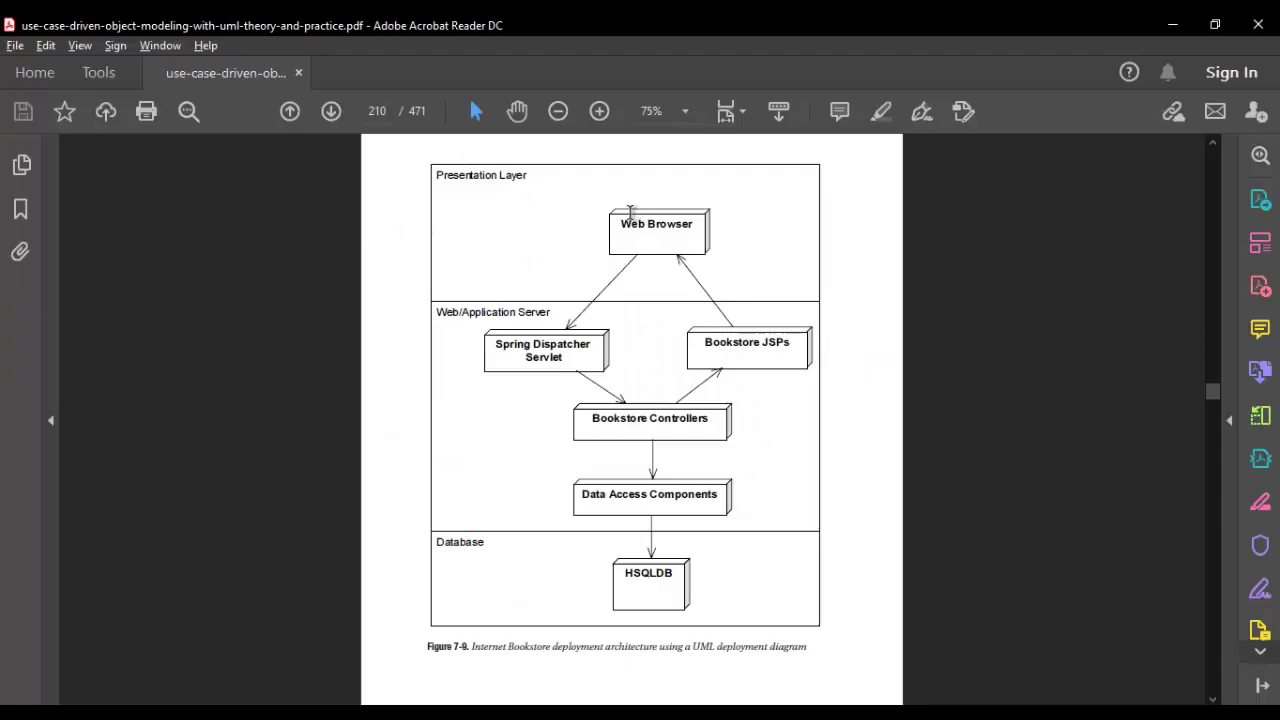
pyautogui.hotkey('alt', 'Tab')
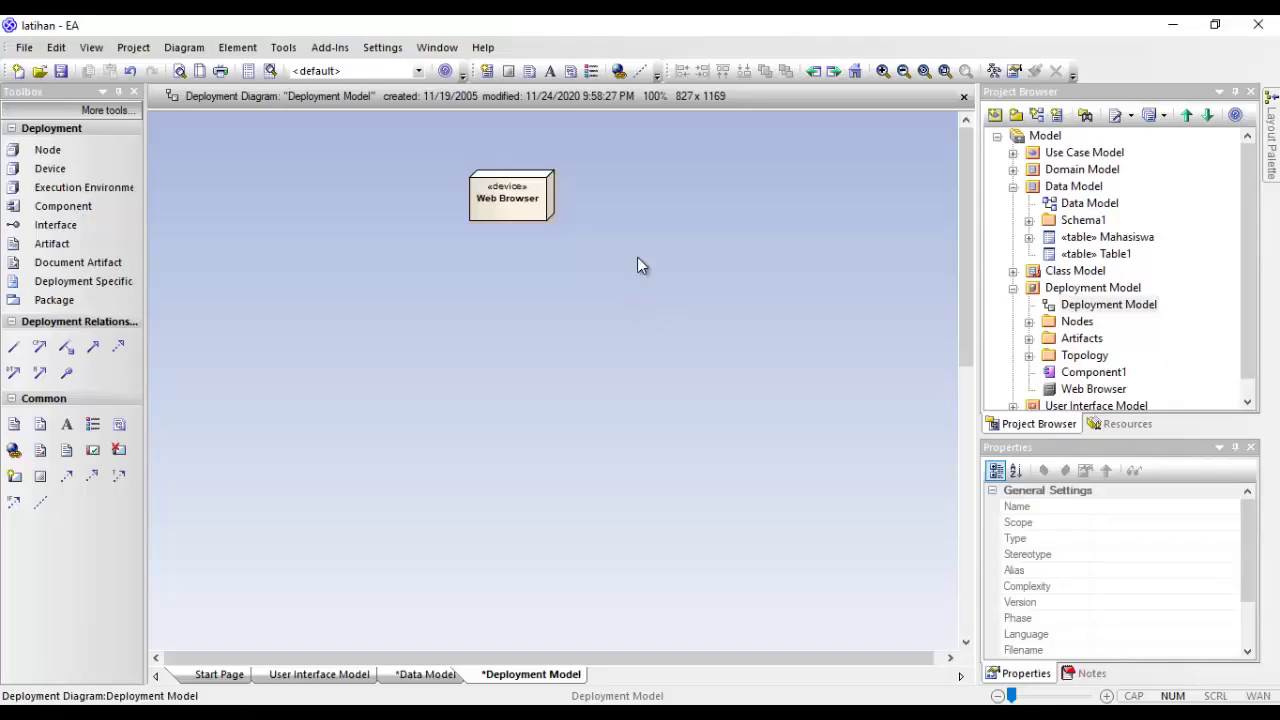
pyautogui.click(507, 196)
pyautogui.doubleClick(505, 190)
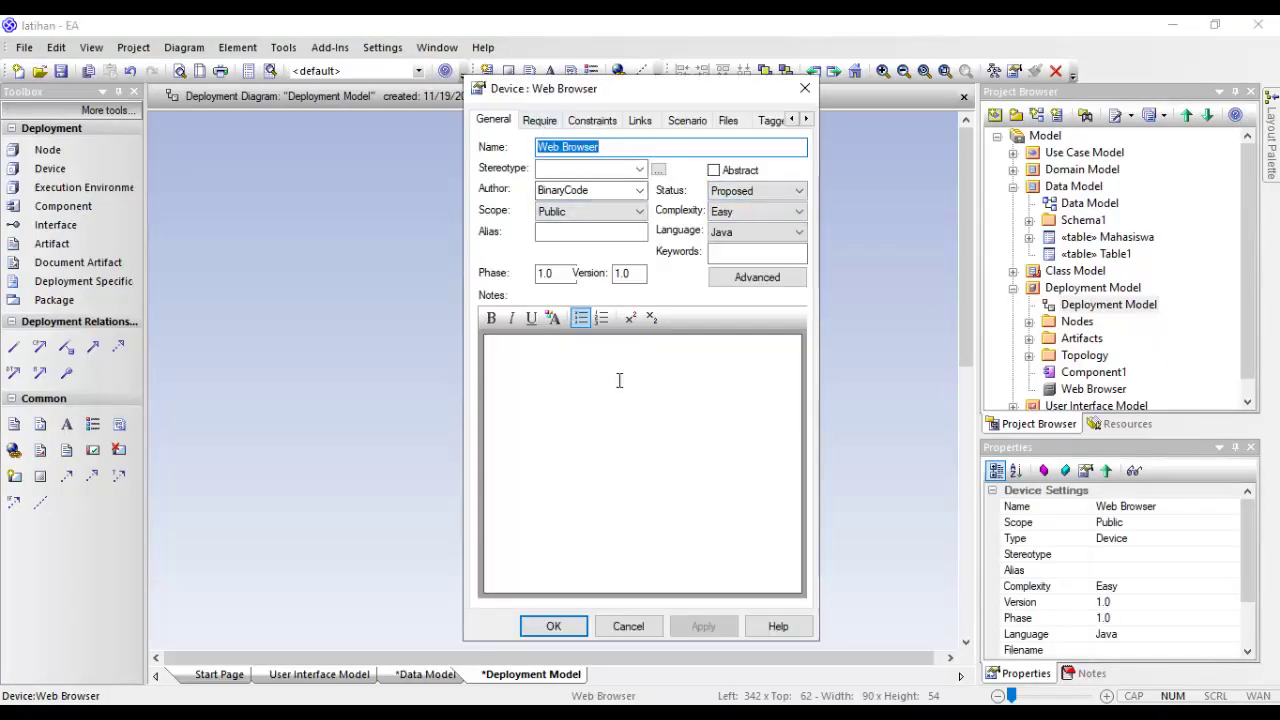
pyautogui.click(546, 120)
pyautogui.click(576, 121)
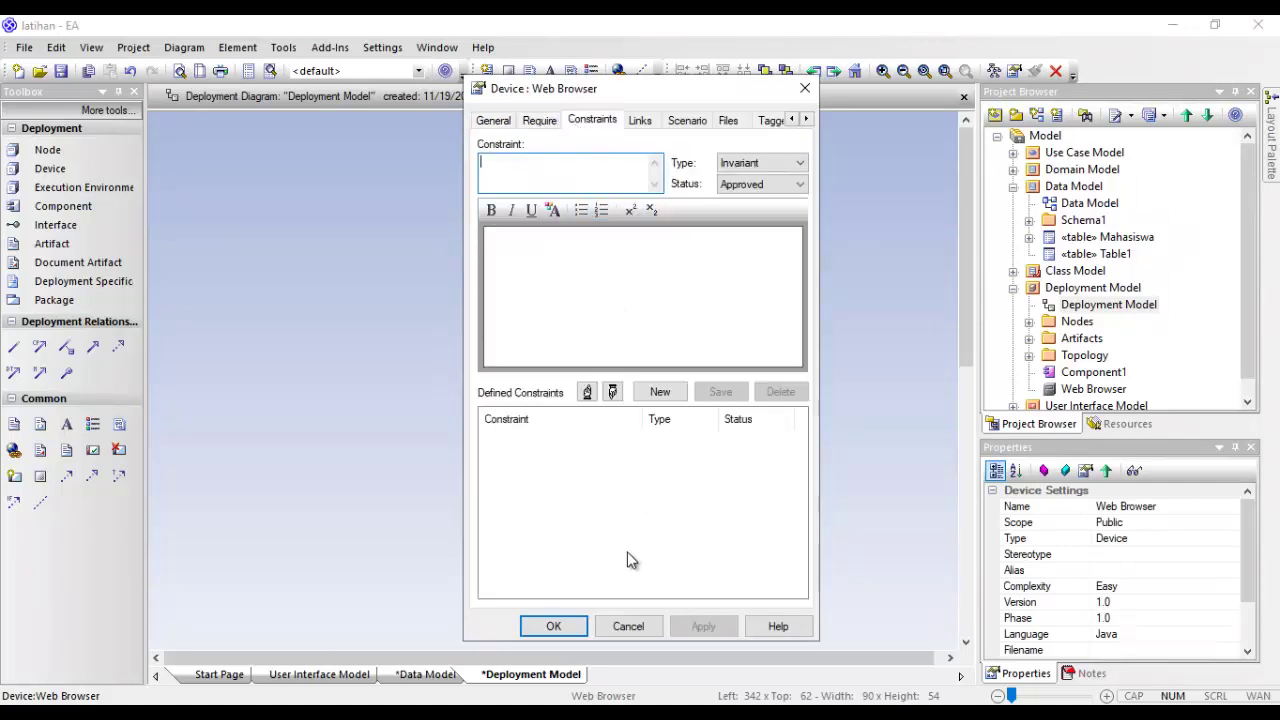
pyautogui.click(623, 625)
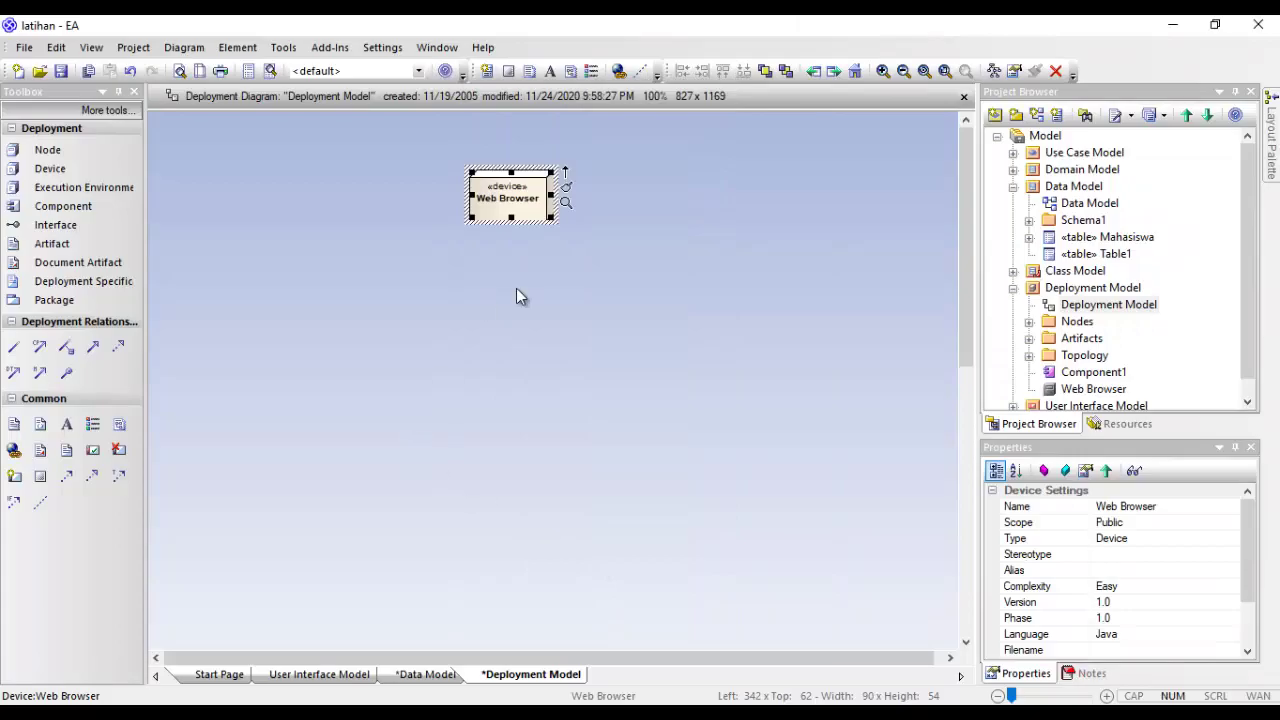
pyautogui.hotkey('alt', 'Tab')
pyautogui.moveTo(493, 348); pyautogui.dragTo(575, 375)
pyautogui.hotkey('alt', 'Tab')
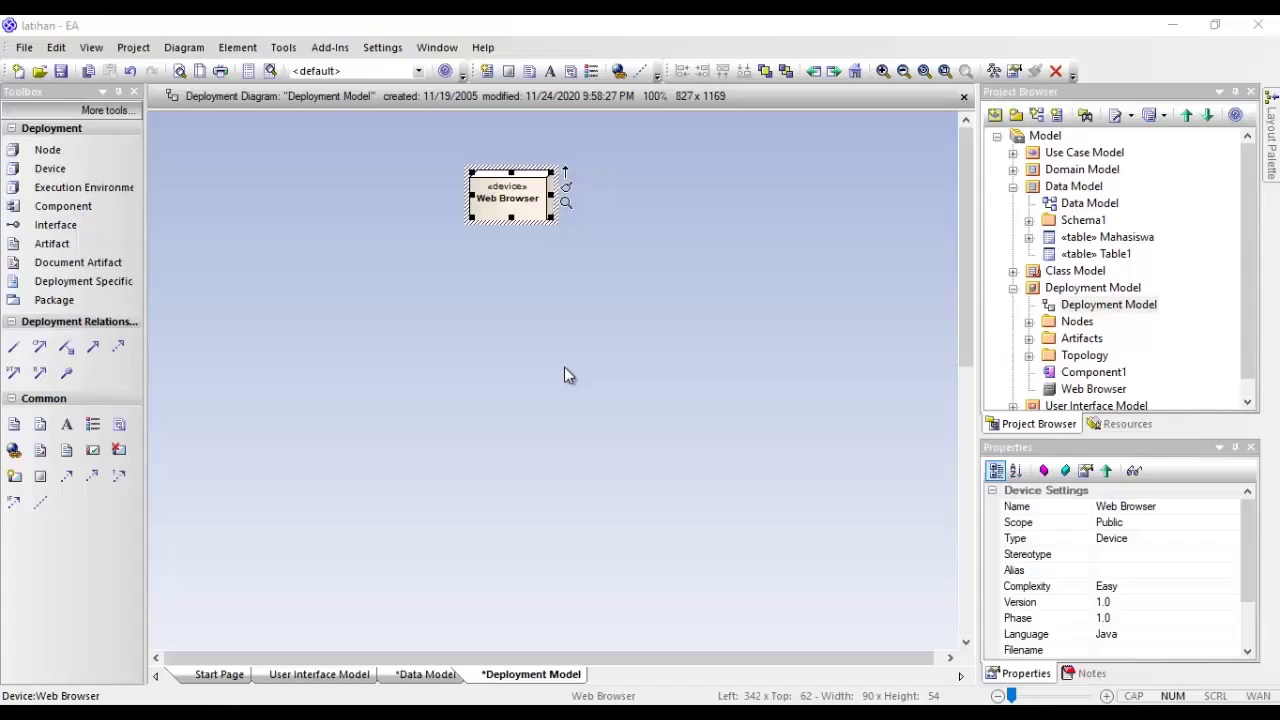
# - Widen the toolbox and place a component with its default name below and to the left of the Web Browser device
pyautogui.click(334, 205)
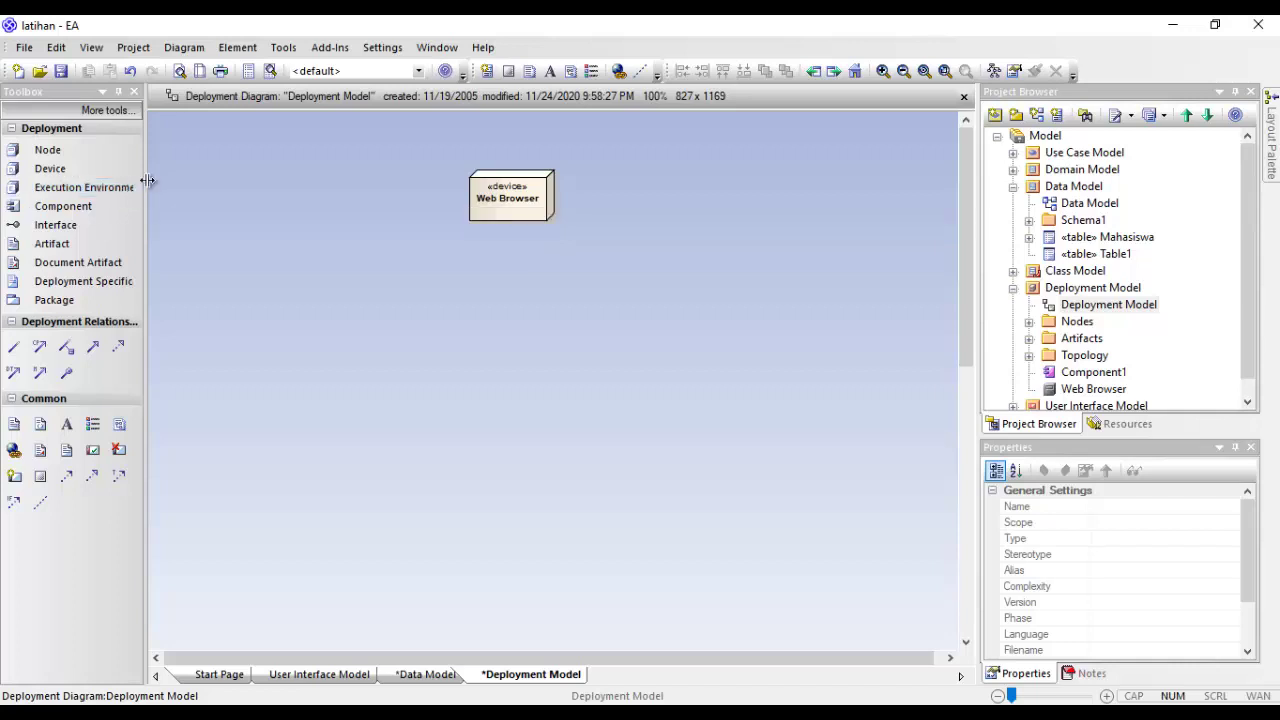
pyautogui.moveTo(148, 166); pyautogui.dragTo(182, 178)
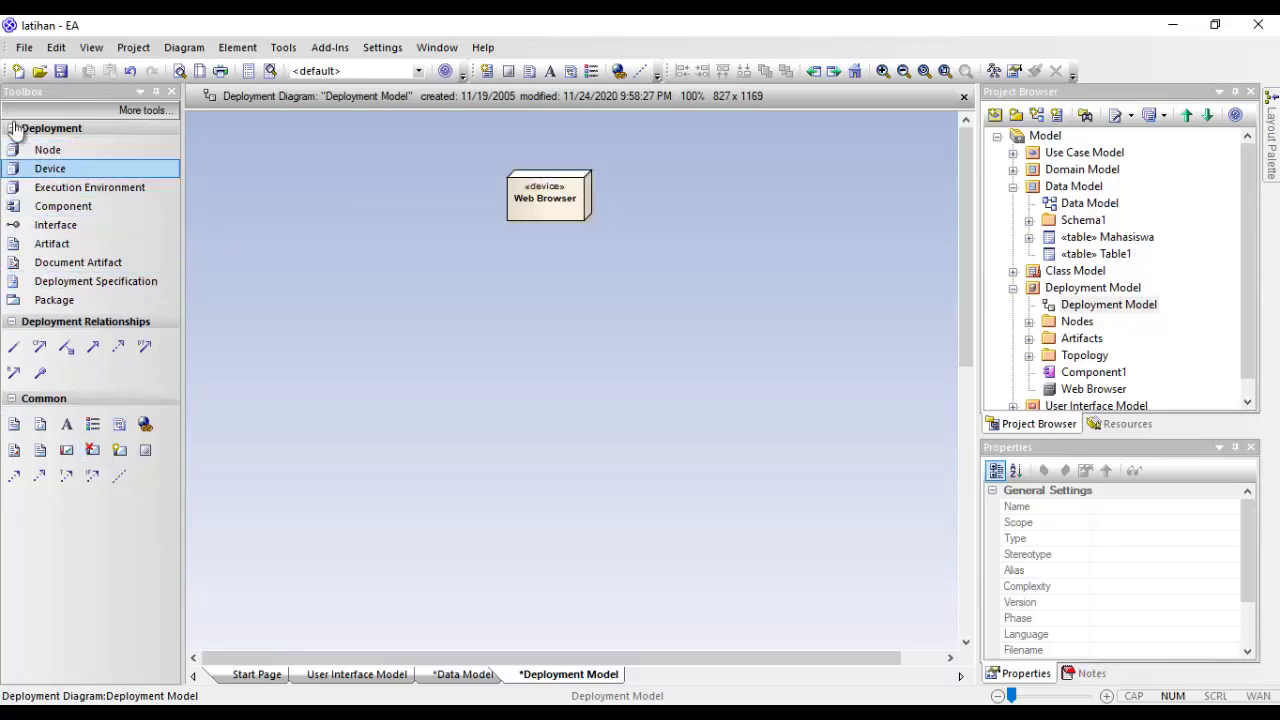
pyautogui.click(77, 207)
pyautogui.click(400, 278)
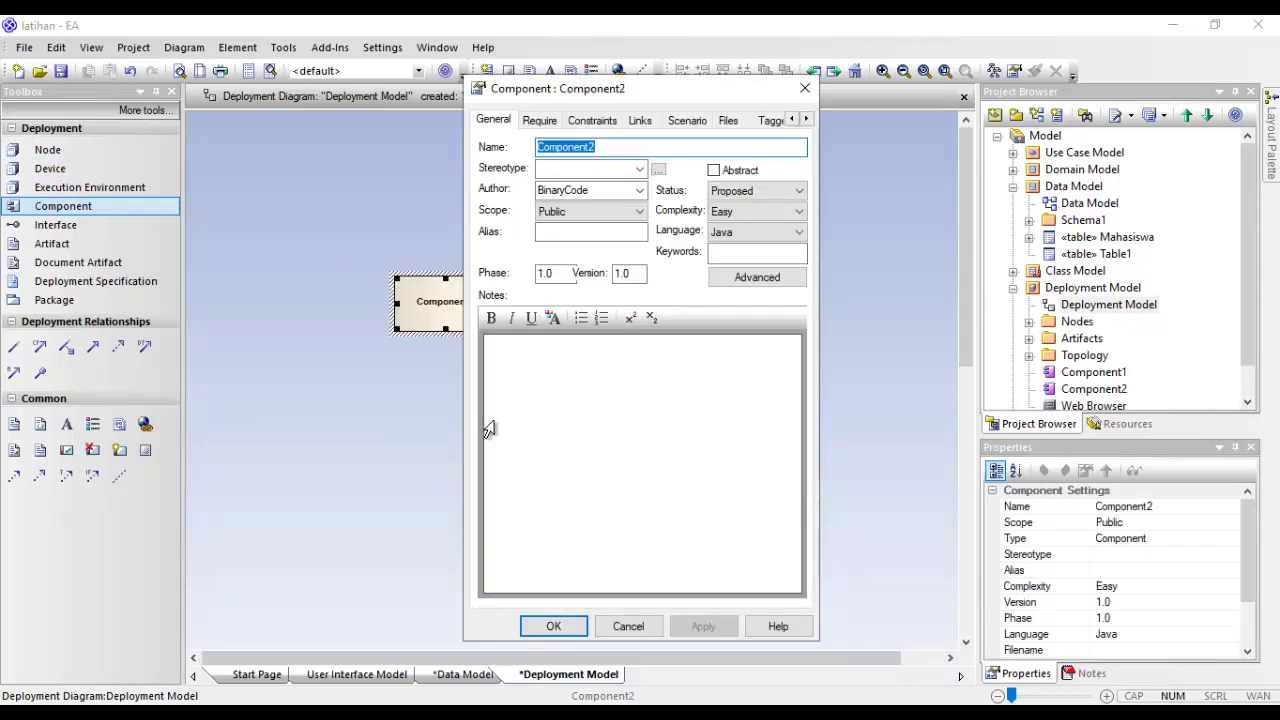
pyautogui.click(551, 626)
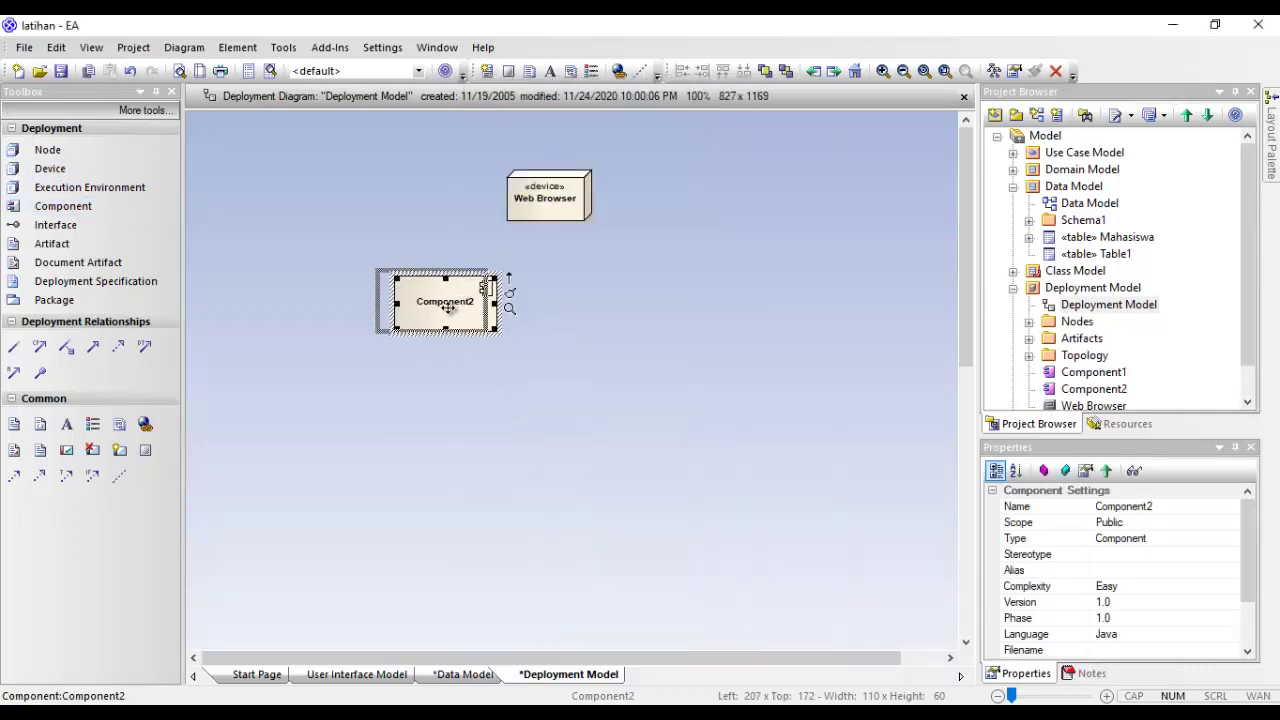
pyautogui.moveTo(448, 288); pyautogui.dragTo(427, 260)
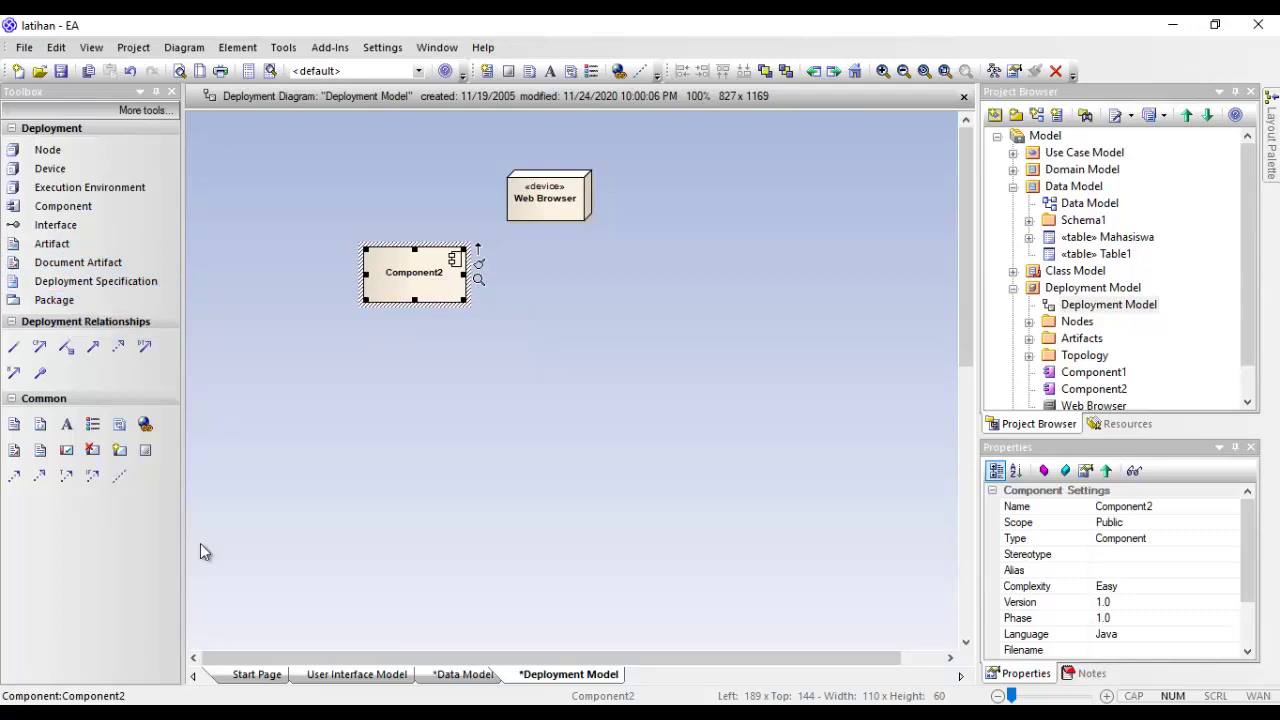
pyautogui.moveTo(410, 256); pyautogui.dragTo(410, 275)
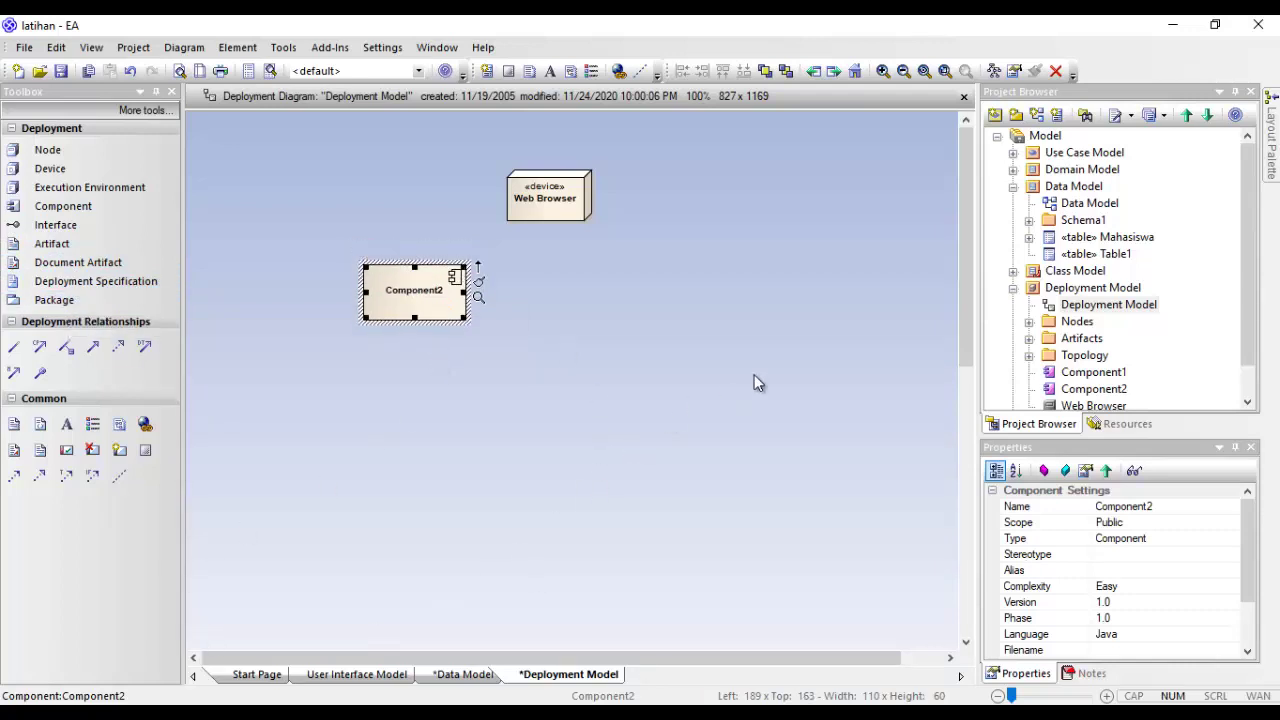
# - Check the PDF figure and connect the Web Browser device to the component with a Dependency
pyautogui.hotkey('alt', 'Tab')
pyautogui.hotkey('alt', 'Tab')
pyautogui.click(560, 205)
pyautogui.moveTo(562, 205); pyautogui.dragTo(428, 284)
pyautogui.click(450, 300)
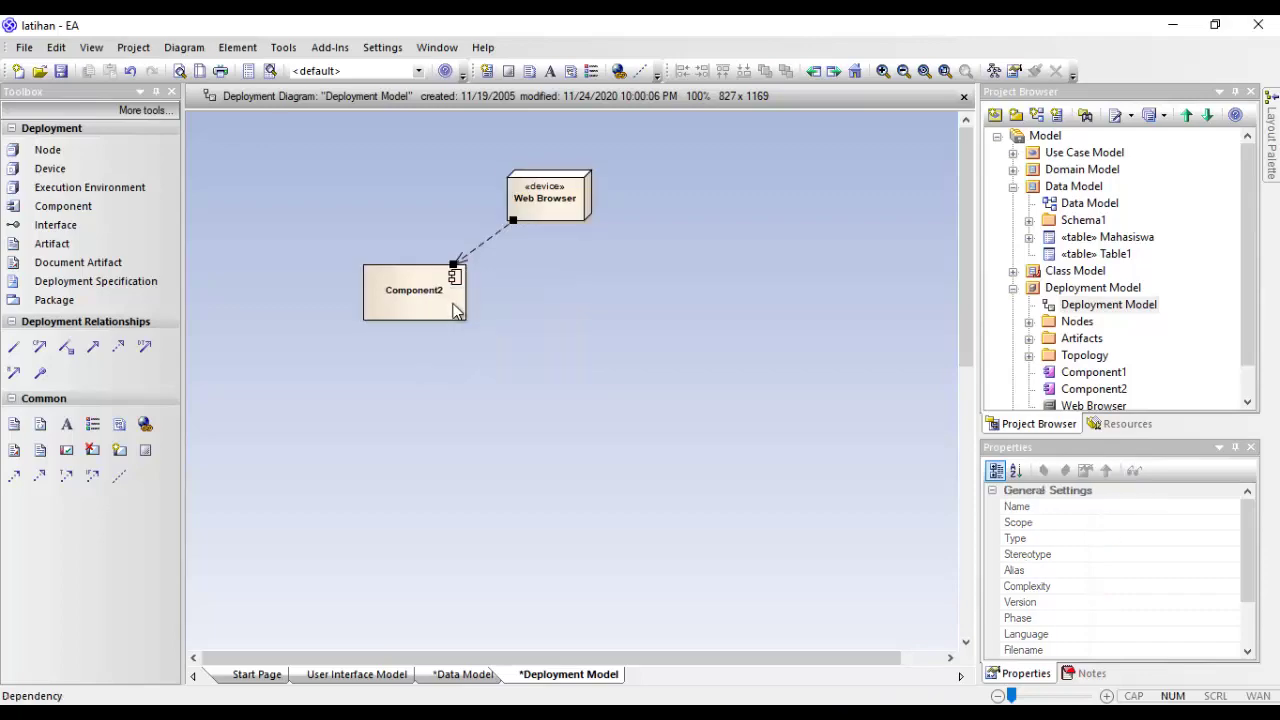
# - Move the component farther down and left from the Web Browser device, to about left 173 and top 193
pyautogui.click(428, 300)
pyautogui.hotkey('alt', 'Tab')
pyautogui.hotkey('alt', 'Tab')
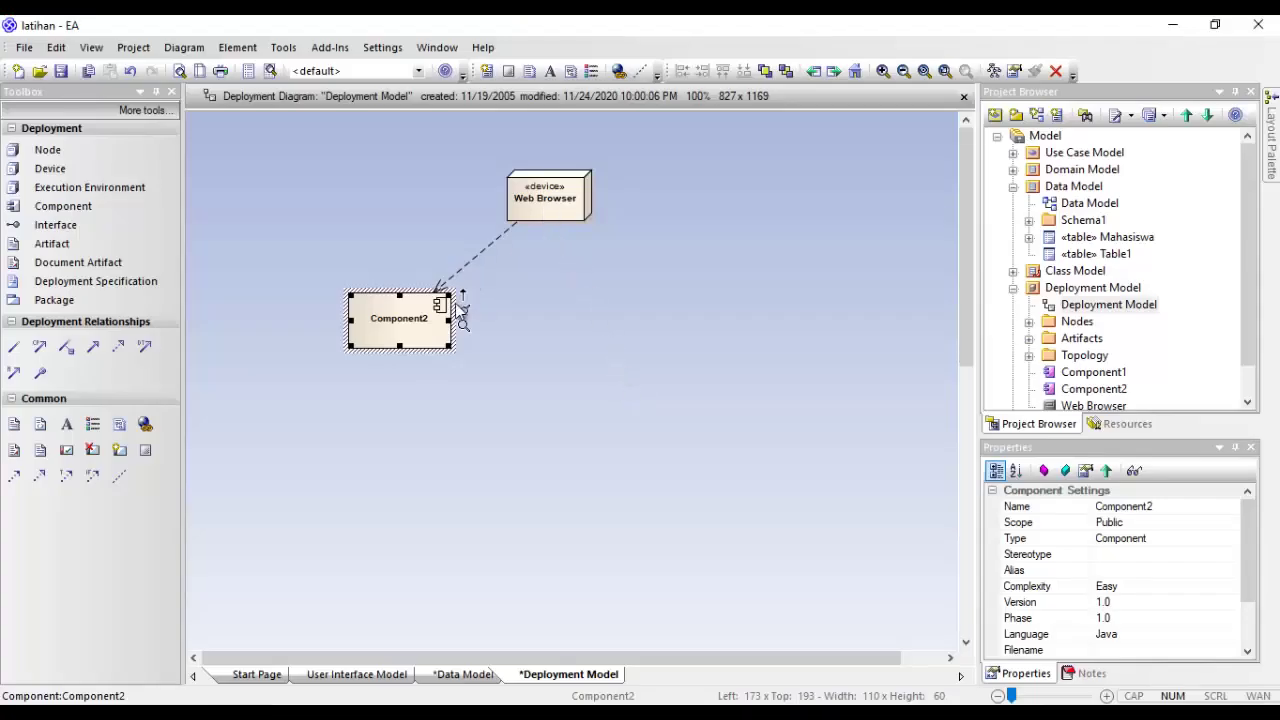
# - Compare the dependency with the PDF figure's arrows and delete this connector from the model
pyautogui.click(465, 266)
pyautogui.hotkey('alt', 'Tab')
pyautogui.hotkey('alt', 'Tab')
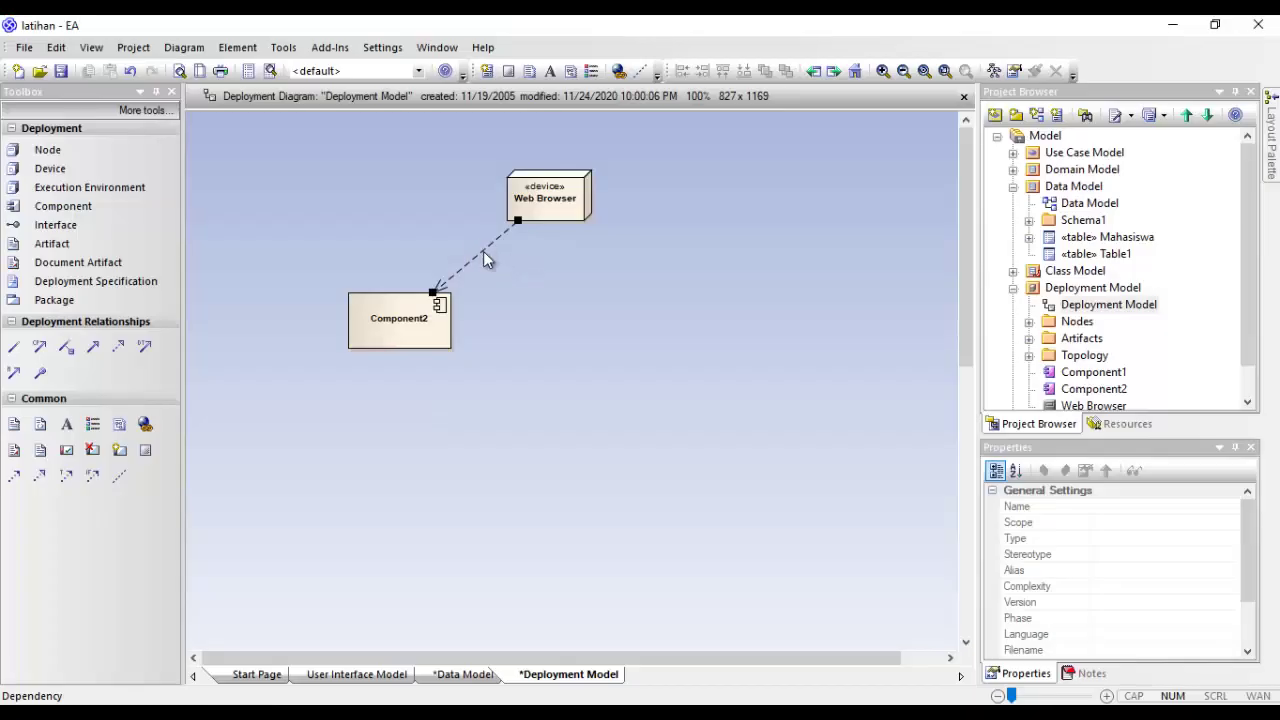
pyautogui.rightClick(483, 258)
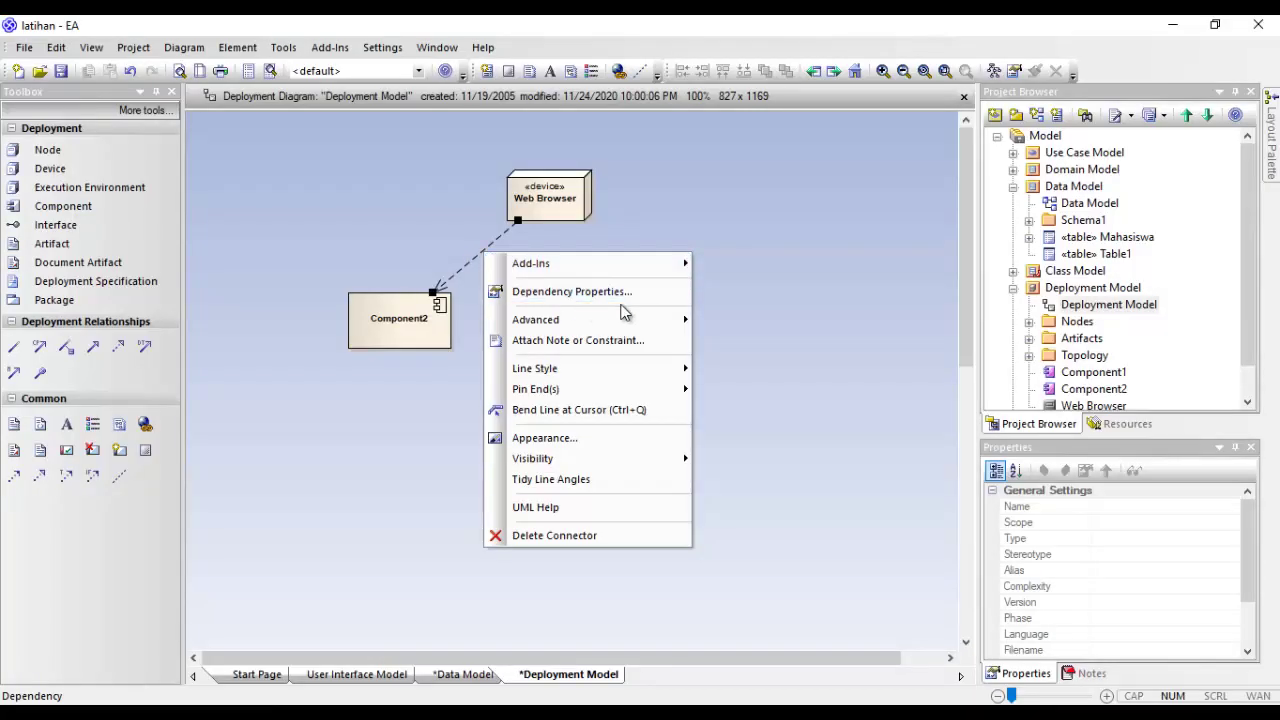
pyautogui.click(591, 535)
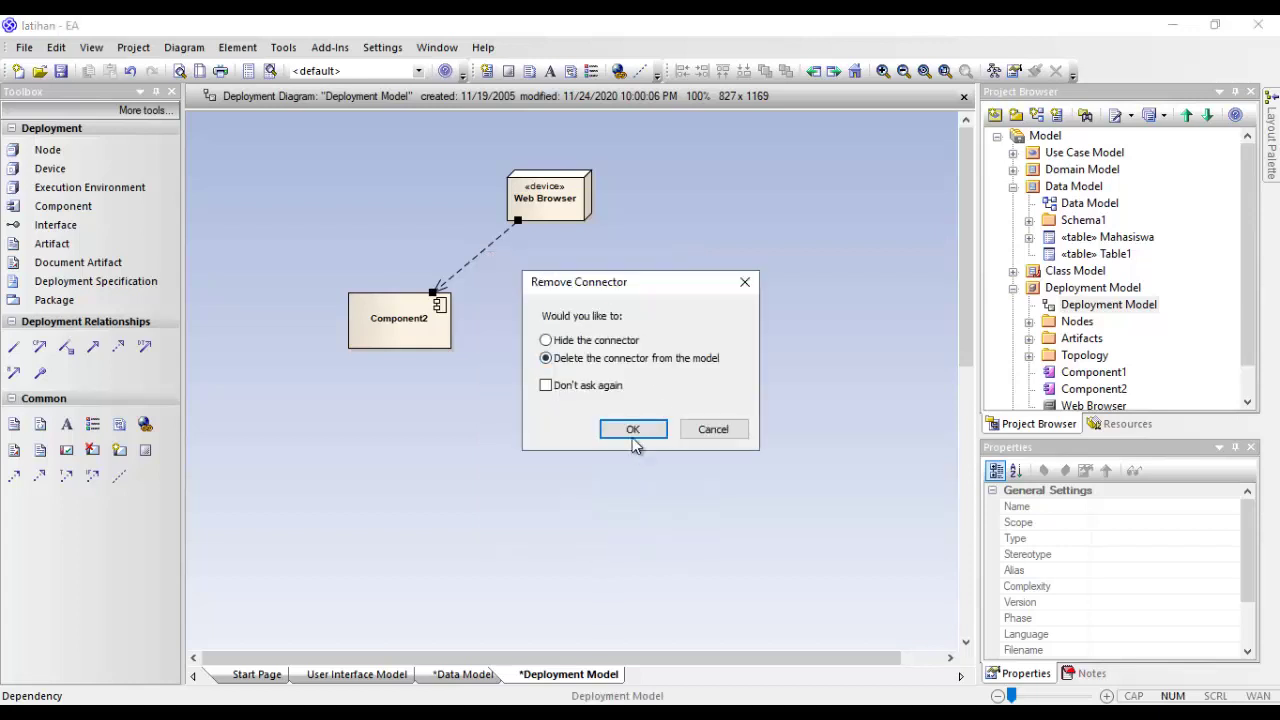
pyautogui.click(634, 432)
# - Connect the Web Browser device to the component with an Information Flow, conveying no information items
pyautogui.click(555, 200)
pyautogui.moveTo(600, 174); pyautogui.dragTo(428, 311)
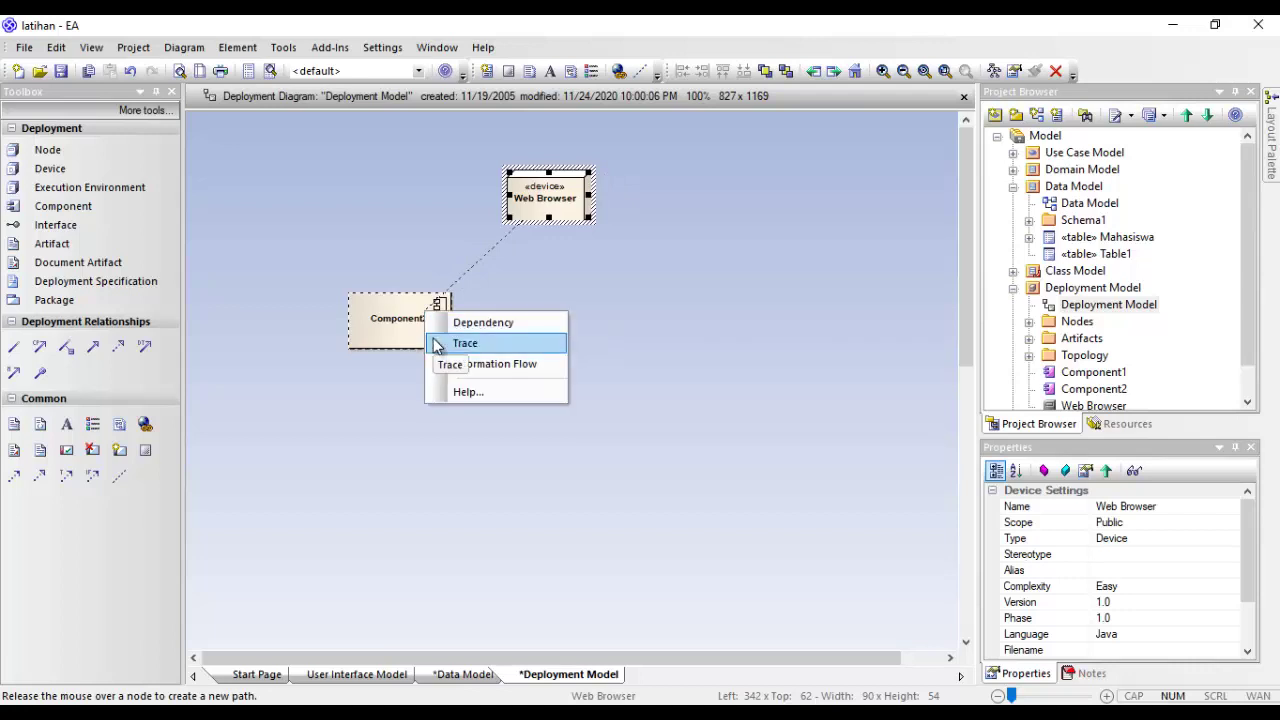
pyautogui.click(462, 366)
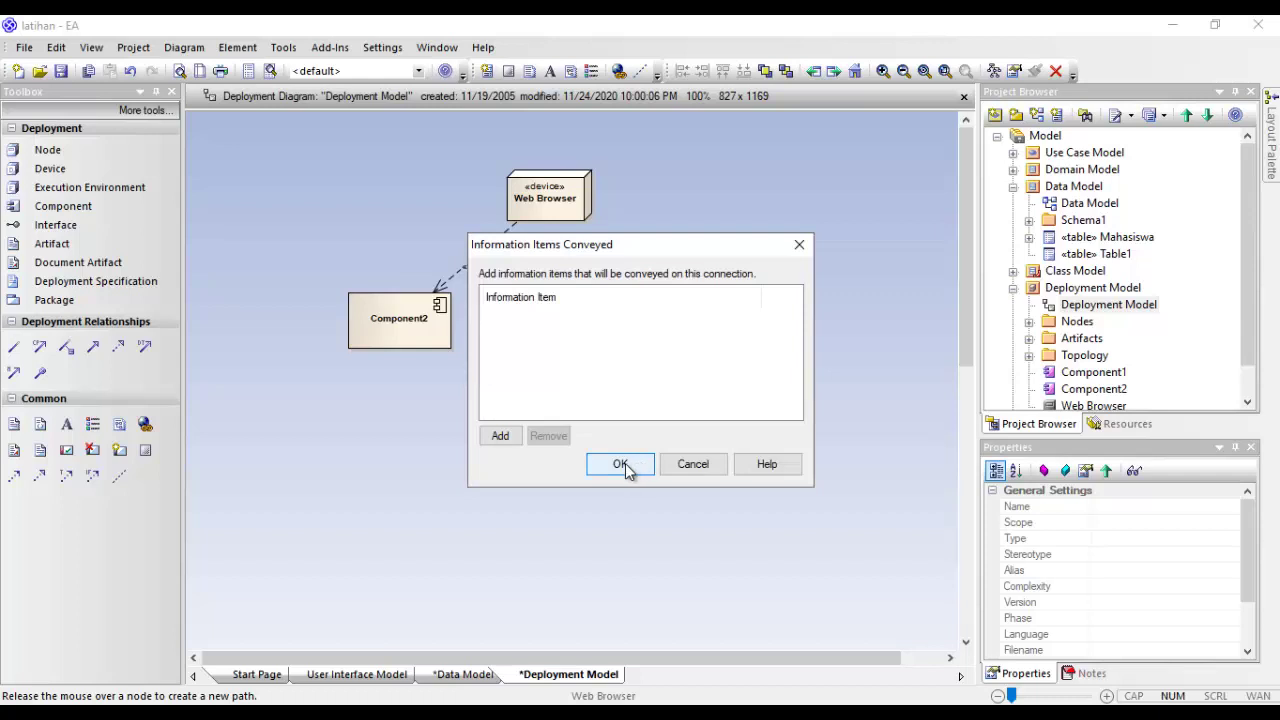
pyautogui.click(620, 464)
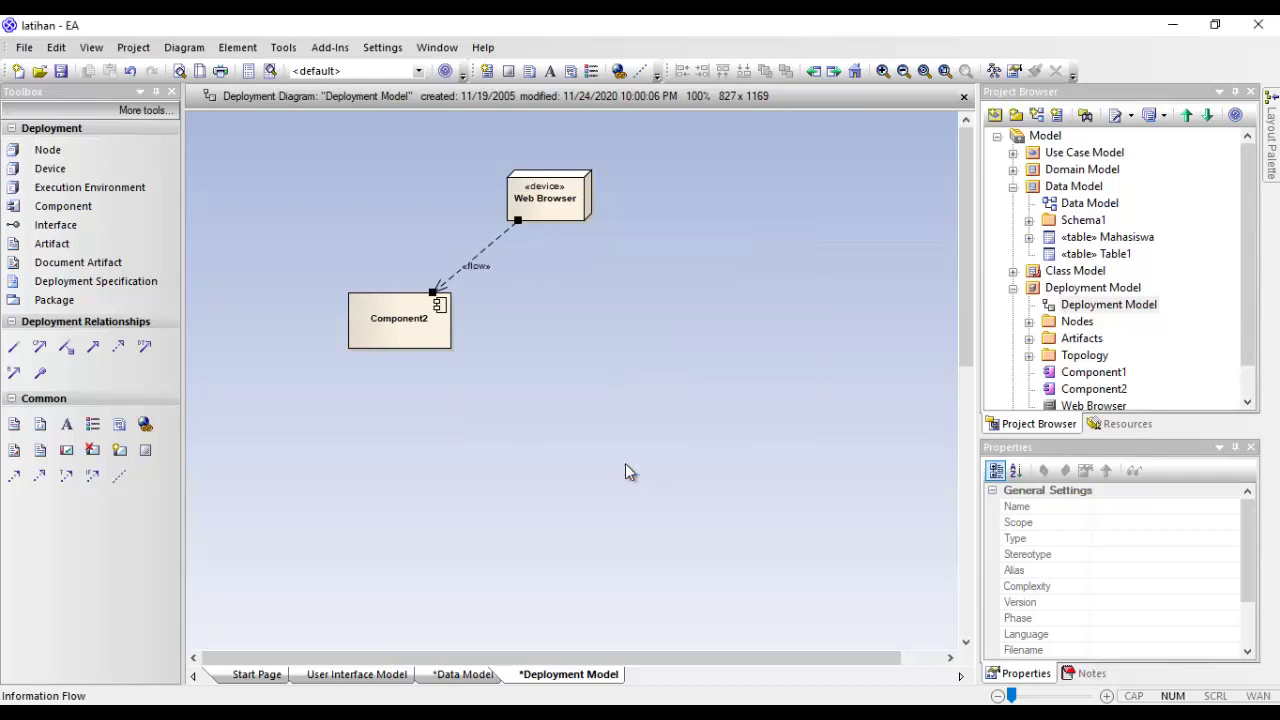
# - Compare the information flow with the PDF figure and delete this connector from the model
pyautogui.click(488, 244)
pyautogui.hotkey('alt', 'Tab')
pyautogui.hotkey('alt', 'Tab')
pyautogui.rightClick(495, 243)
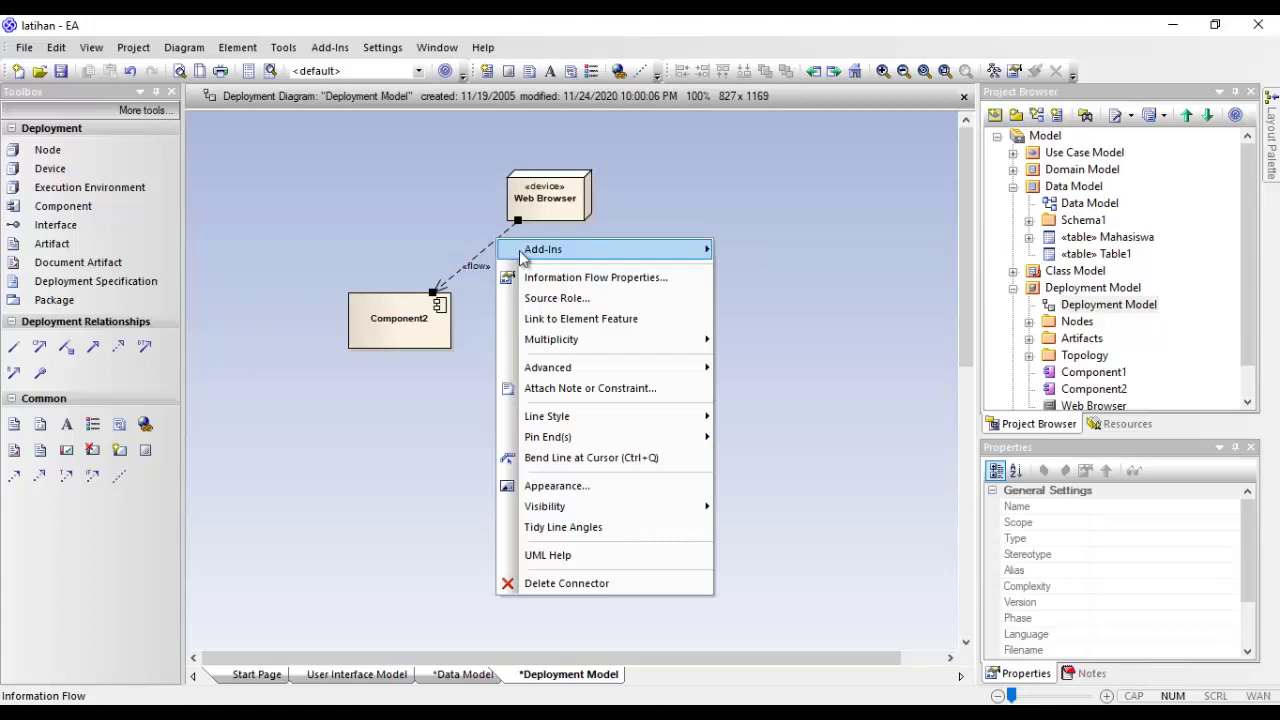
pyautogui.click(567, 588)
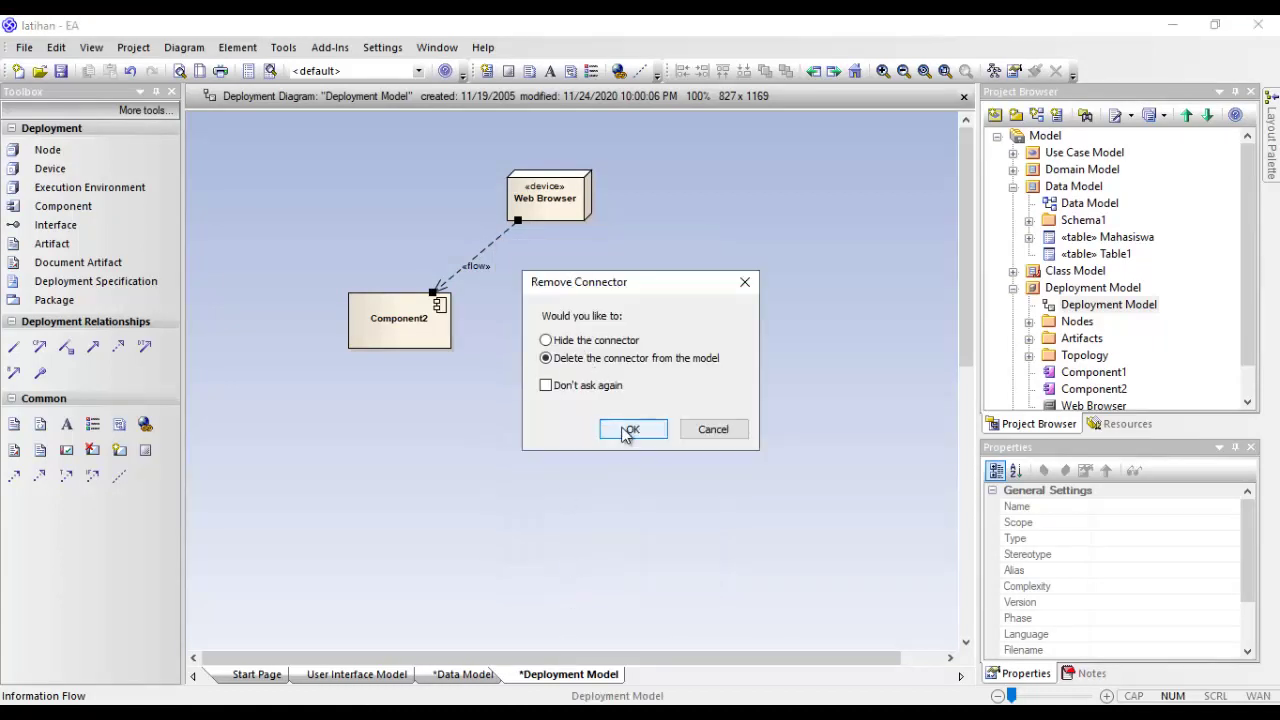
pyautogui.click(626, 432)
# - Connect the Web Browser device to the component with a Trace relationship
pyautogui.click(540, 200)
pyautogui.moveTo(610, 176); pyautogui.dragTo(437, 290)
pyautogui.click(448, 342)
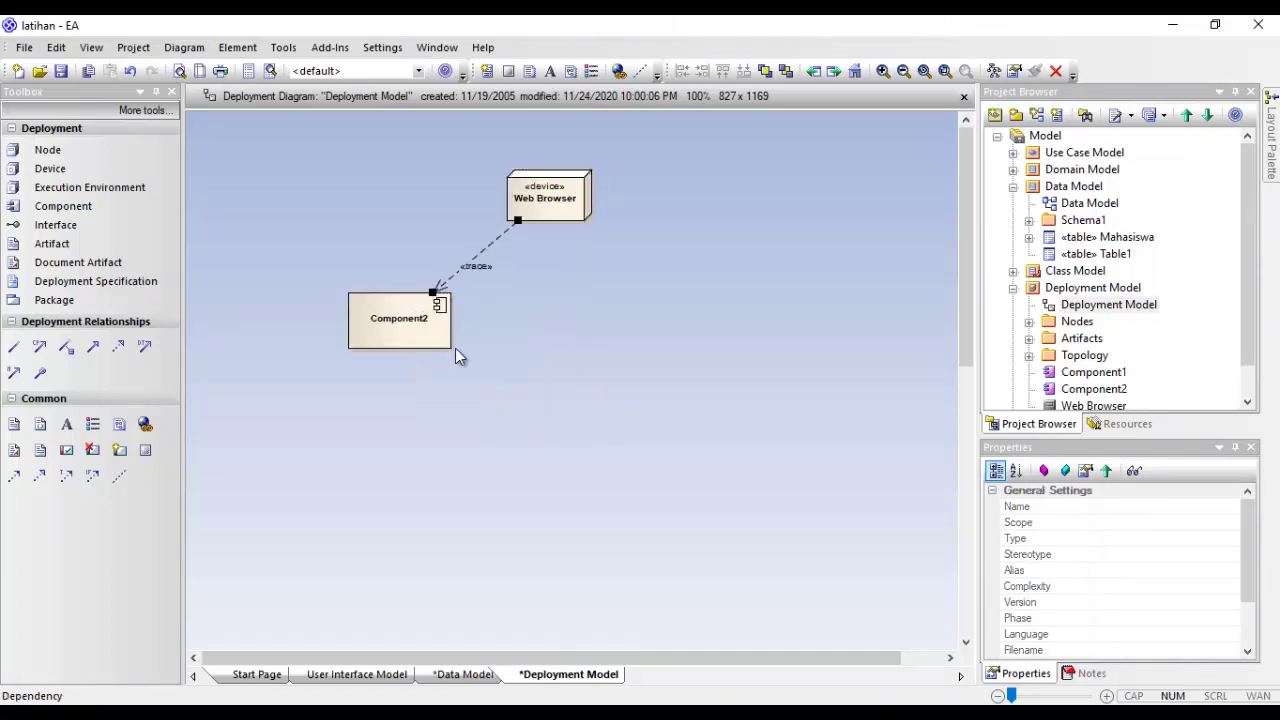
pyautogui.click(575, 350)
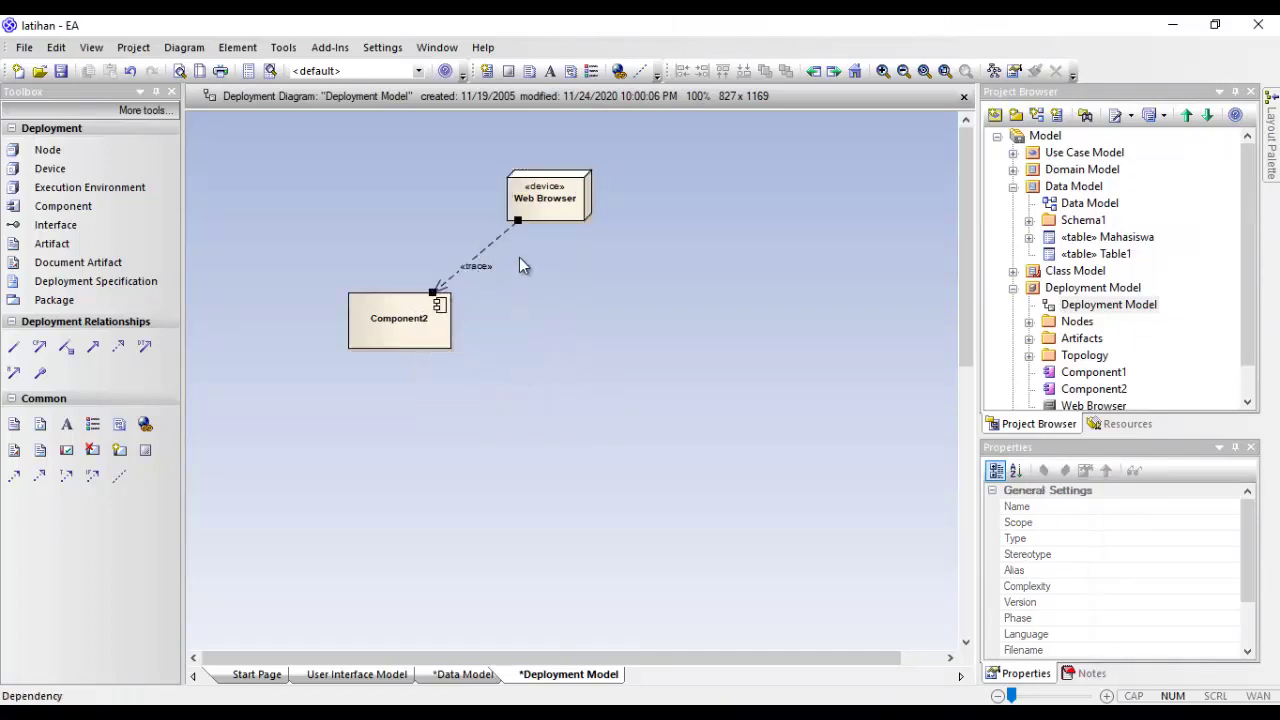
# - Delete the trace connector between the Web Browser device and the component from the model
pyautogui.rightClick(491, 244)
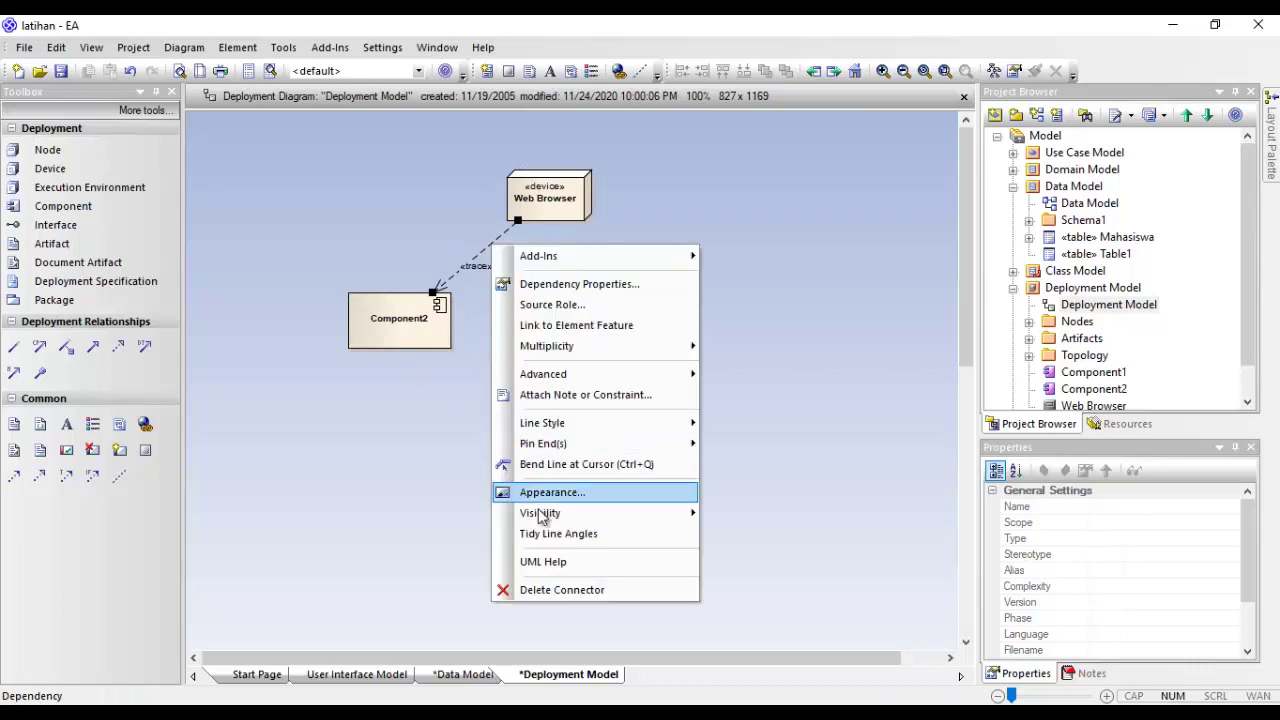
pyautogui.click(550, 590)
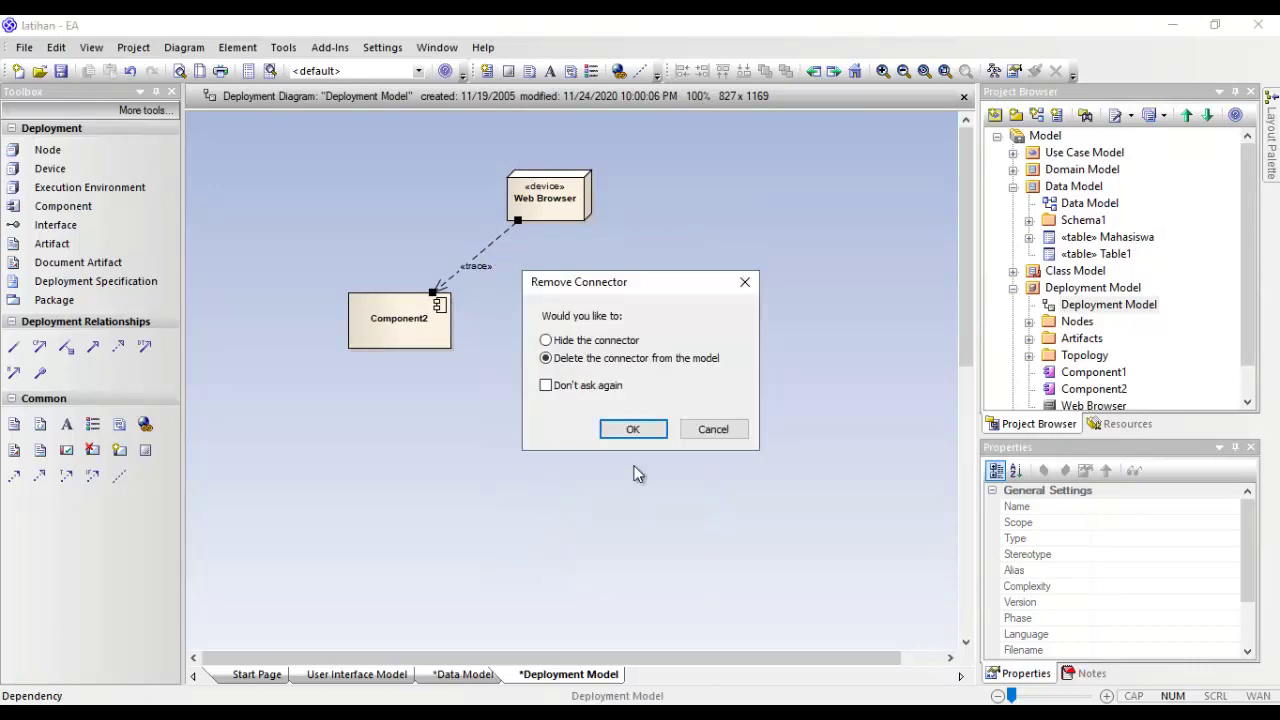
pyautogui.click(624, 429)
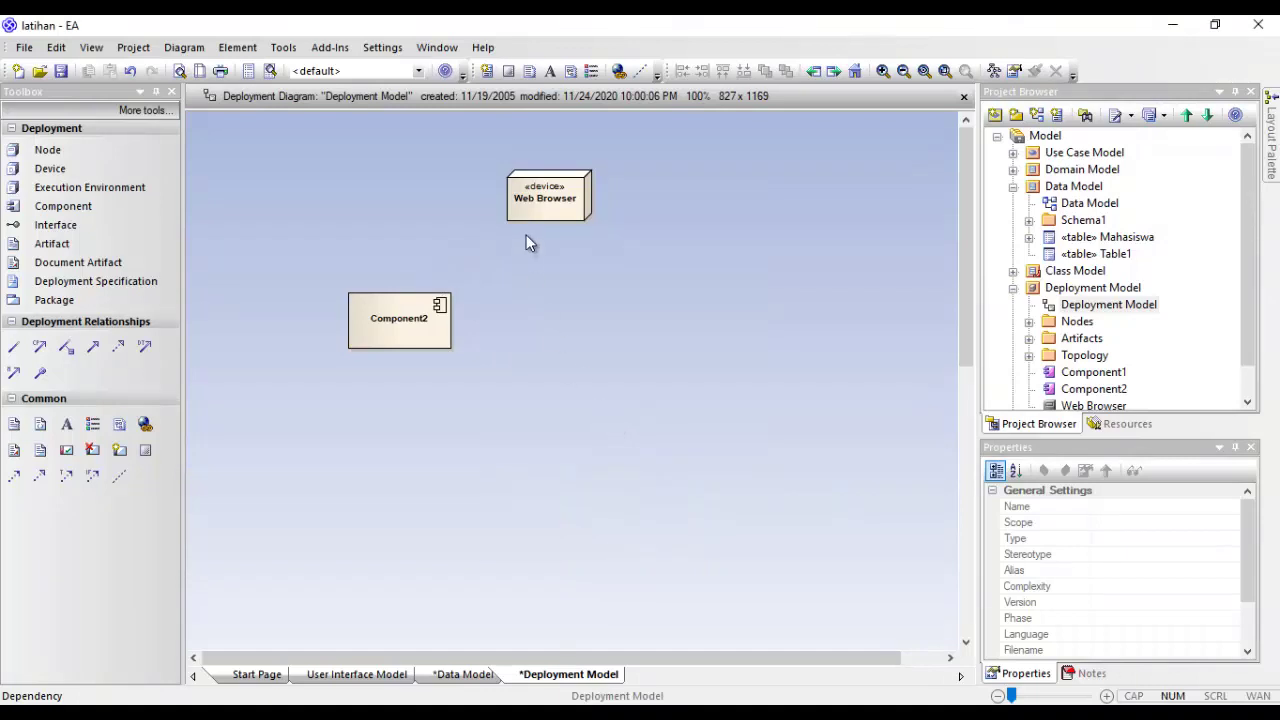
# - Connect the Web Browser device to the component with a Dependency relationship and compare it with the deployment figure in the PDF
pyautogui.click(530, 207)
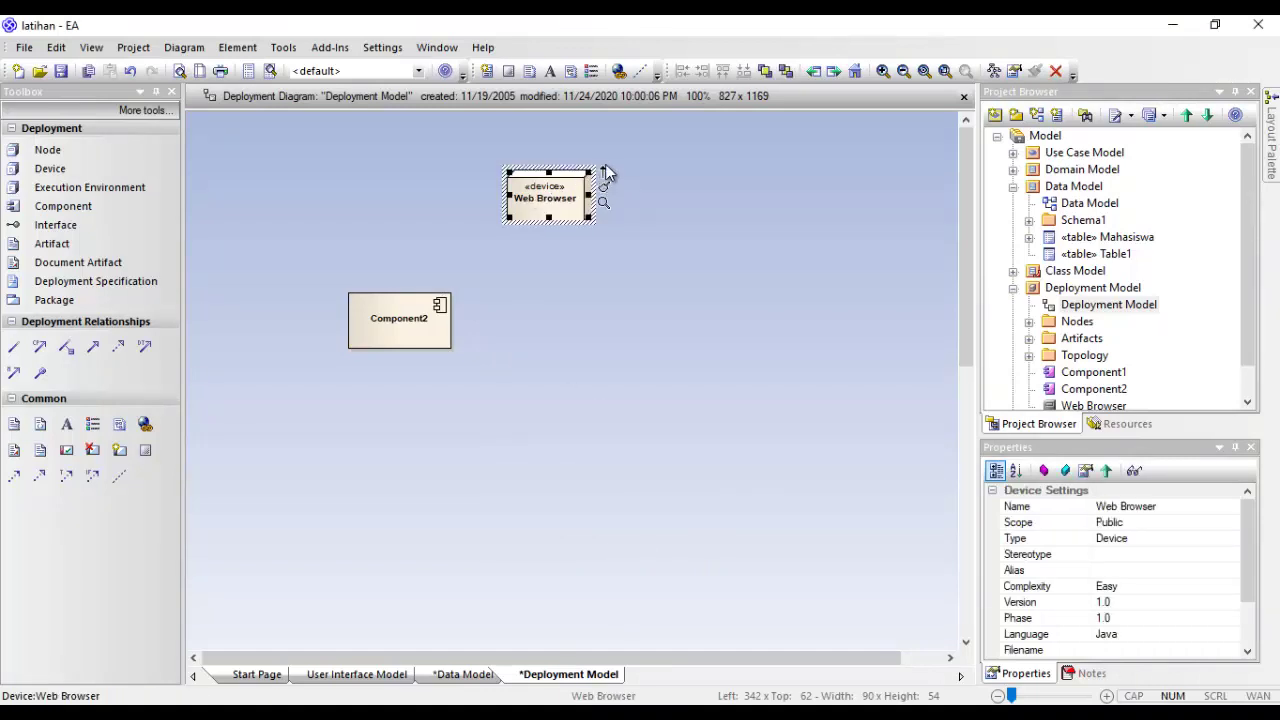
pyautogui.moveTo(604, 172)
pyautogui.mouseDown()
pyautogui.moveTo(448, 272)
pyautogui.moveTo(413, 318)
pyautogui.mouseUp()
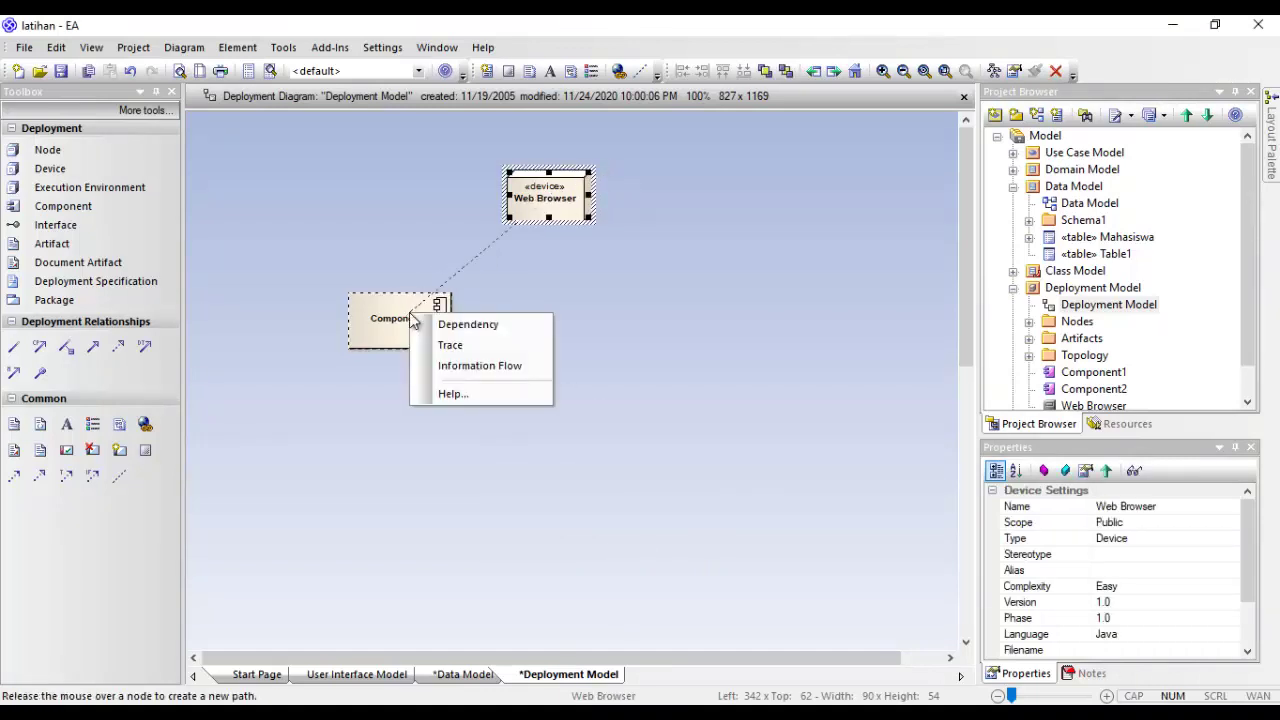
pyautogui.click(492, 325)
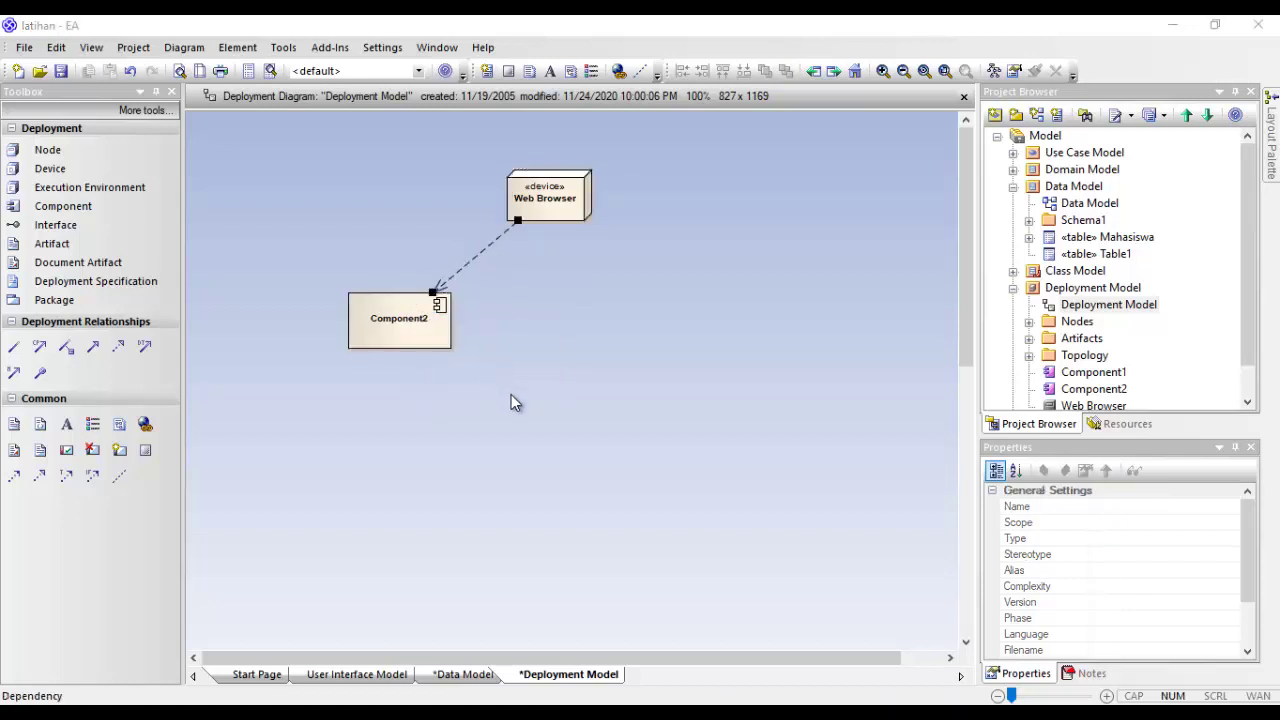
pyautogui.hotkey('alt', 'Tab')
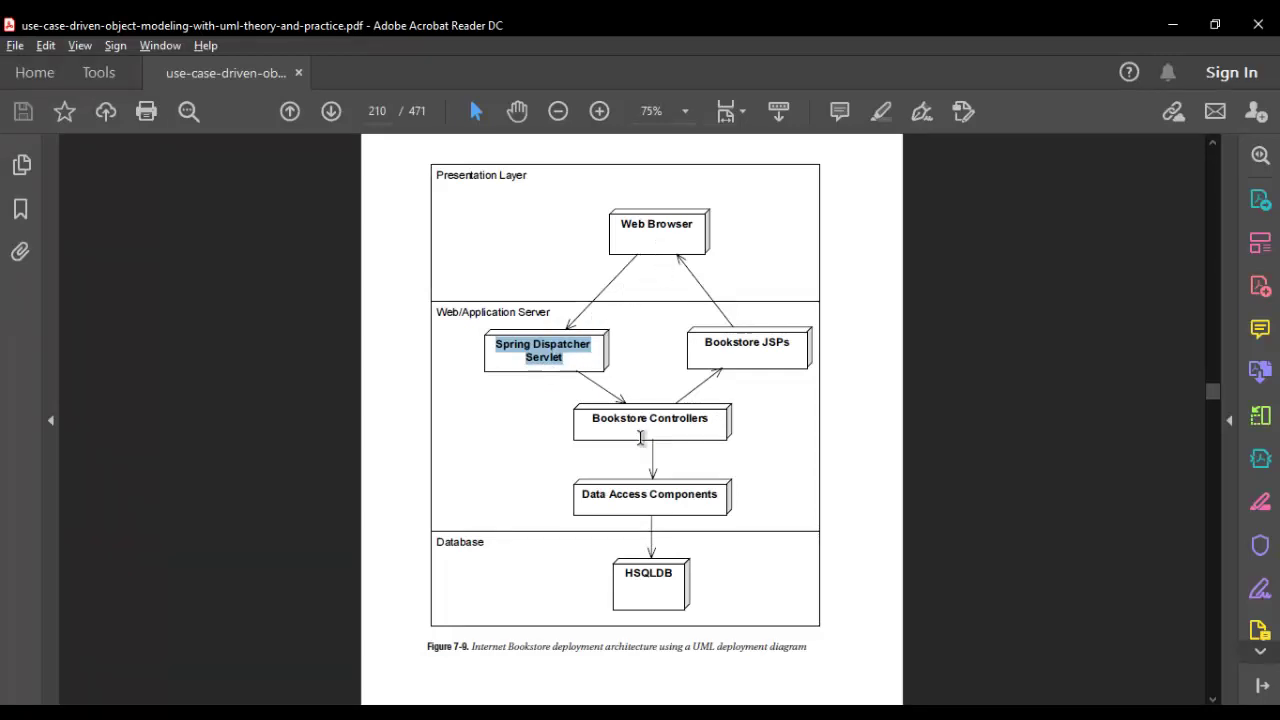
pyautogui.press('Right')
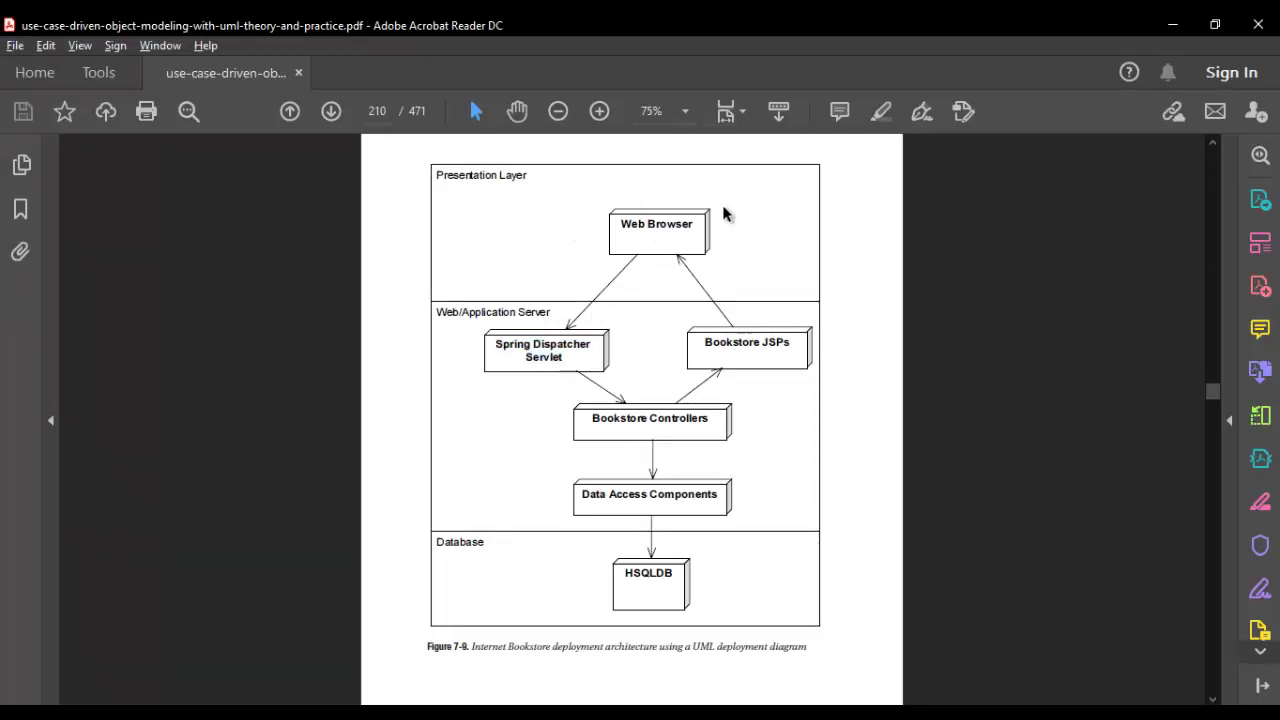
pyautogui.hotkey('alt', 'Tab')
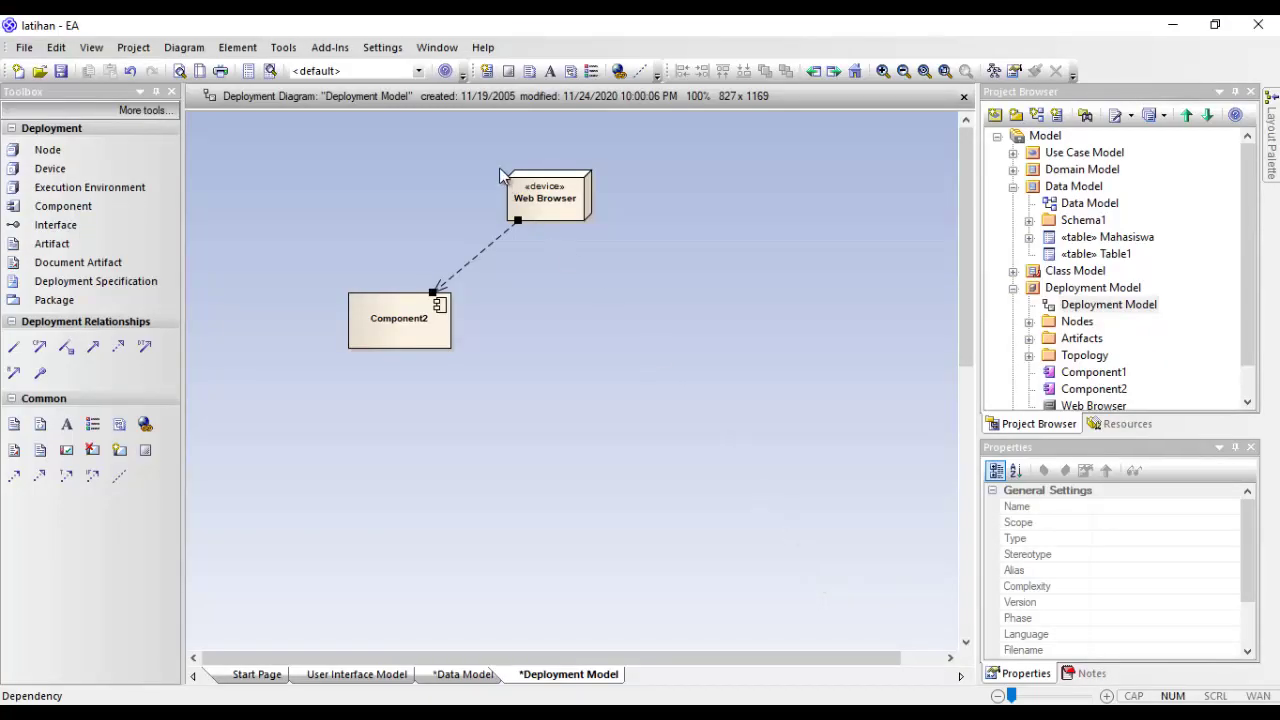
pyautogui.moveTo(231, 133); pyautogui.dragTo(801, 430)
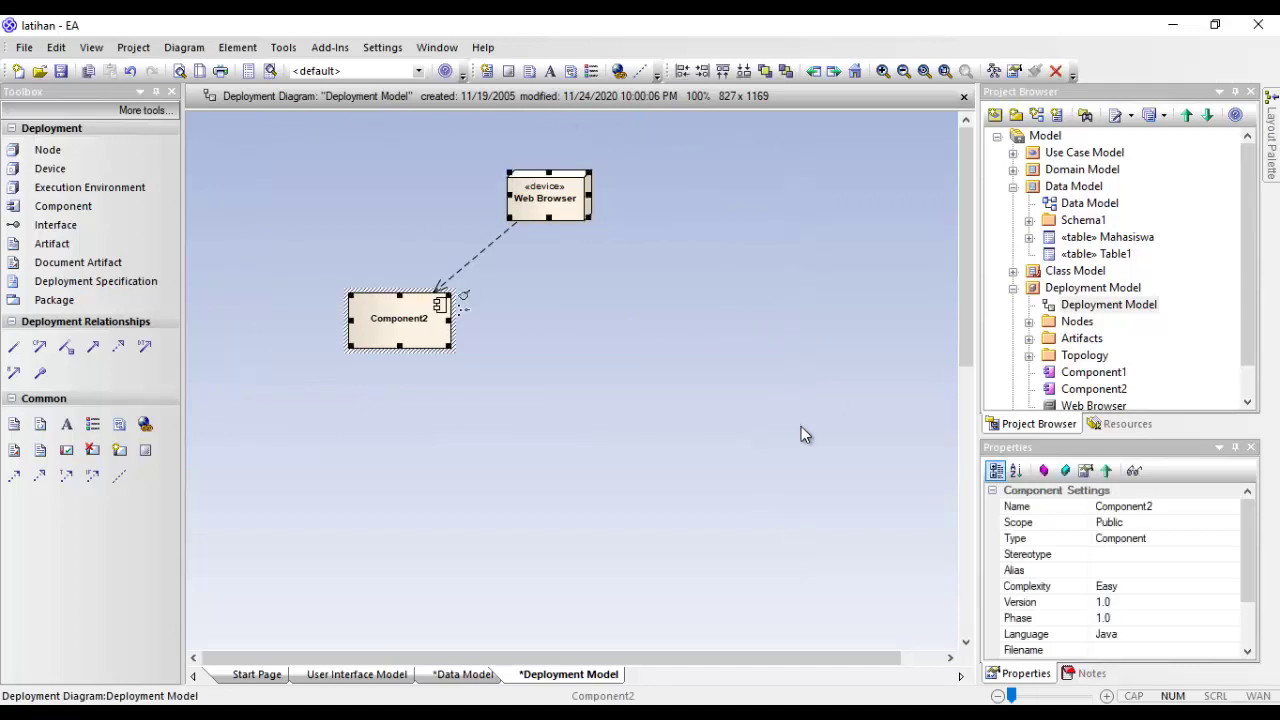
pyautogui.click(796, 413)
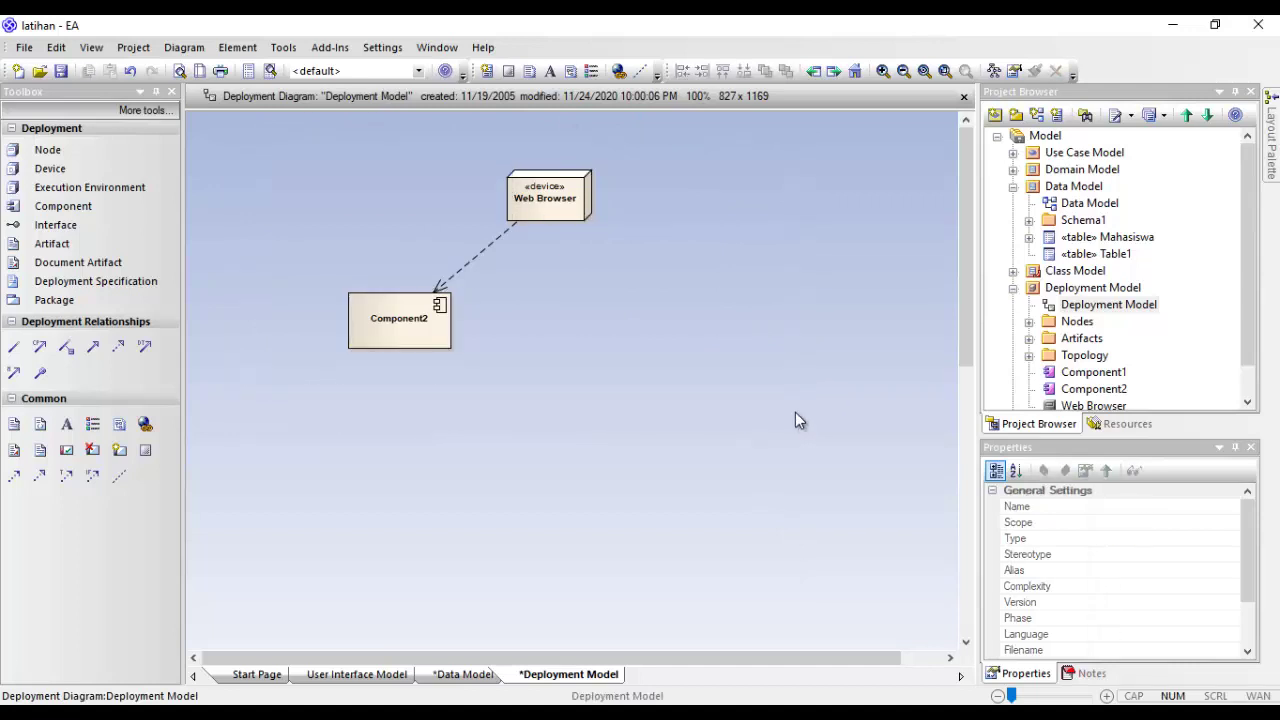
pyautogui.moveTo(213, 126); pyautogui.dragTo(728, 425)
pyautogui.click(699, 352)
pyautogui.moveTo(287, 158); pyautogui.dragTo(789, 381)
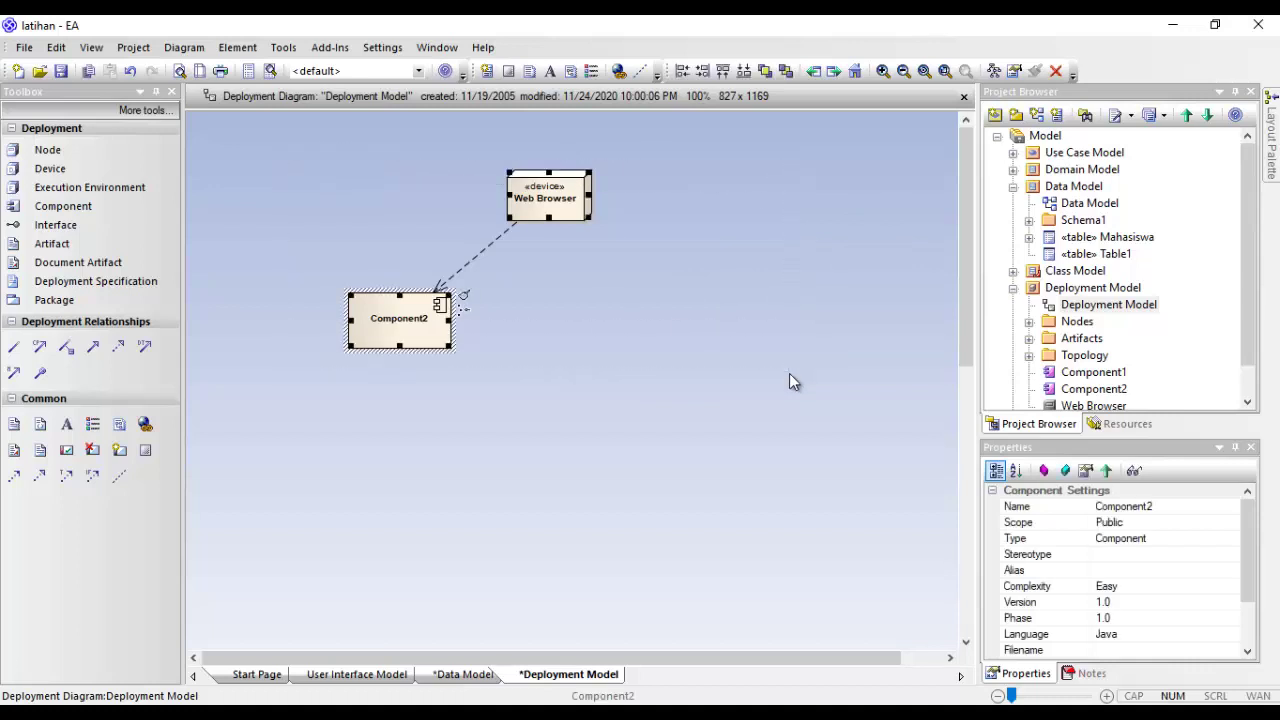
pyautogui.moveTo(246, 131); pyautogui.dragTo(729, 391)
pyautogui.click(651, 236)
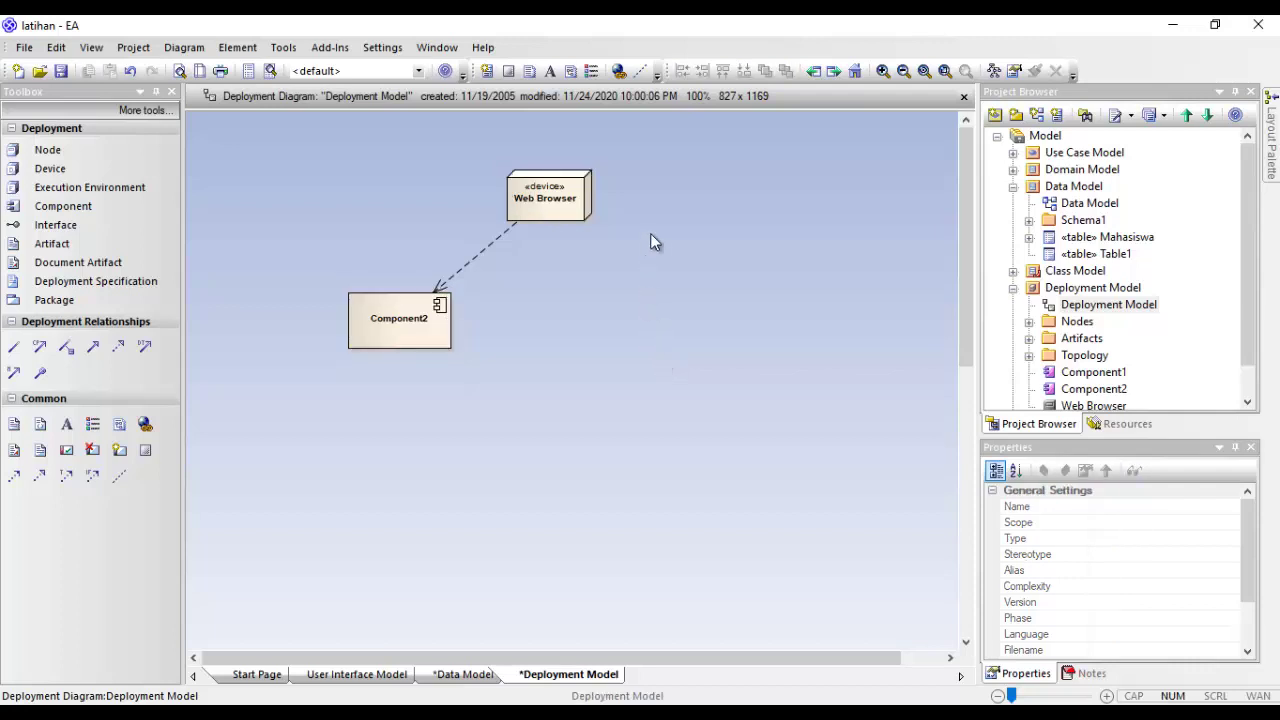